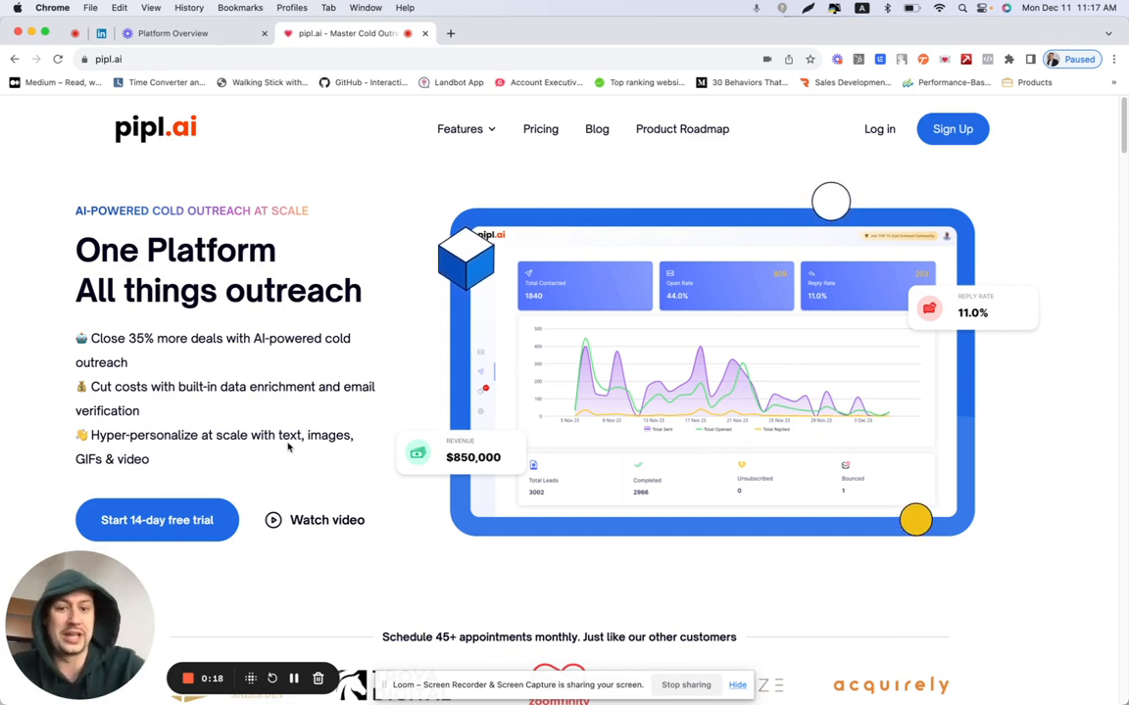
Step: Log in to pipl.ai through Google sign-in, choosing the second listed account
left_click(880, 131)
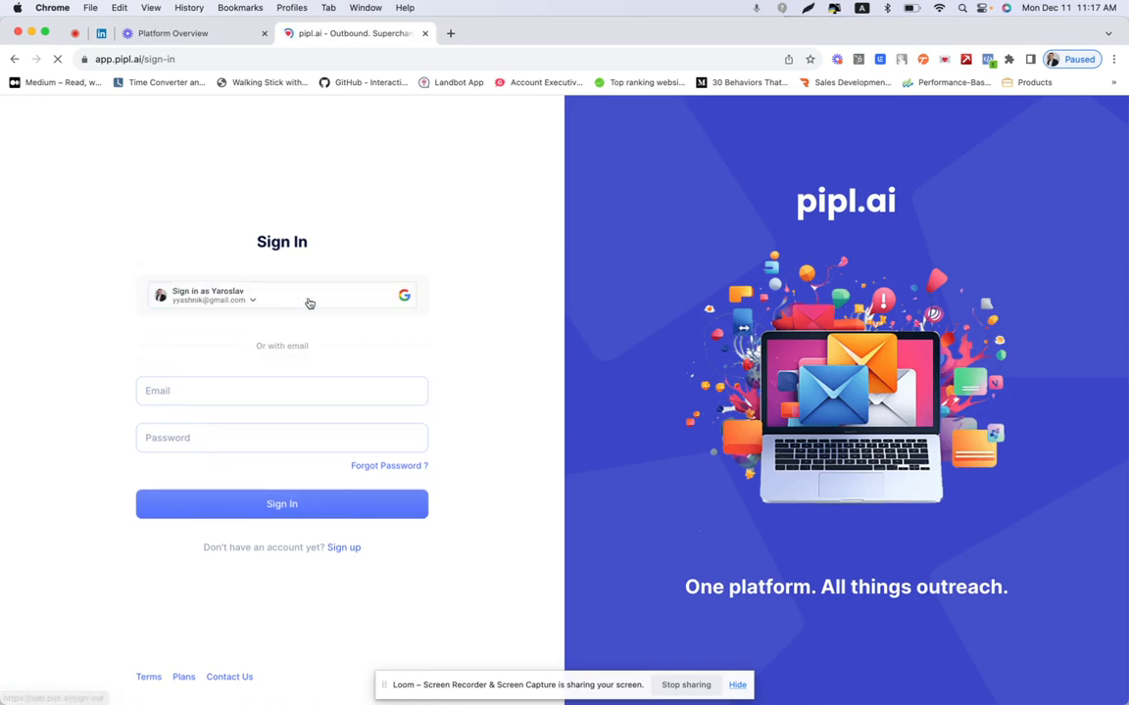
left_click(253, 306)
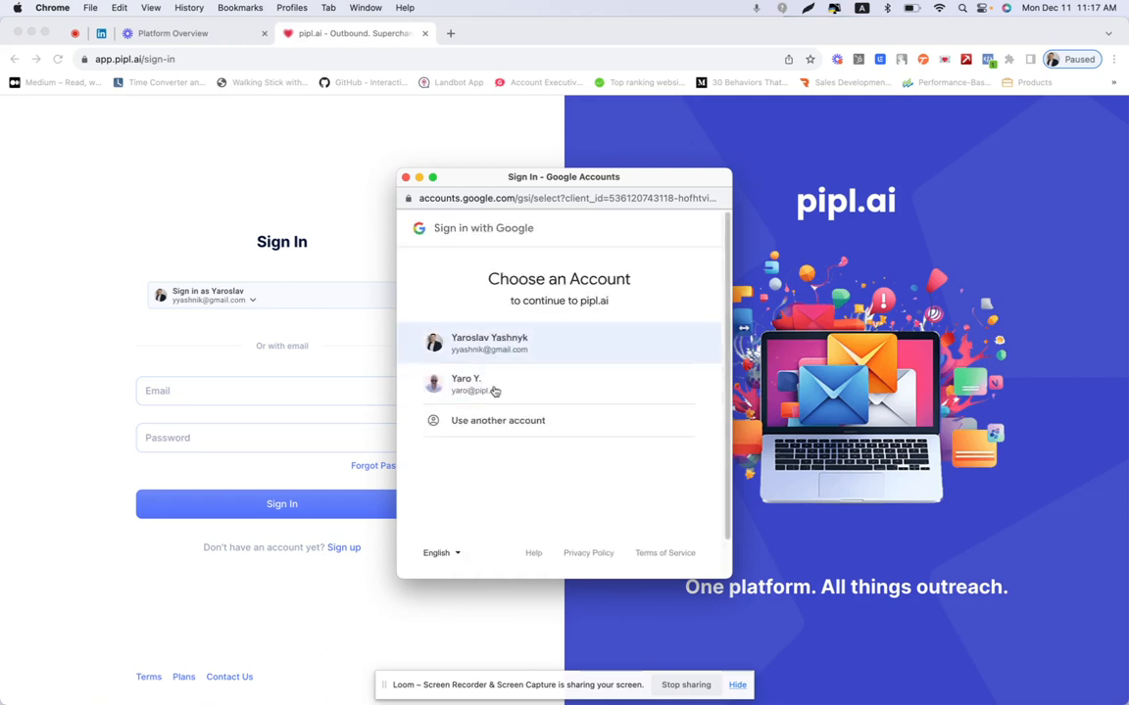
left_click(494, 392)
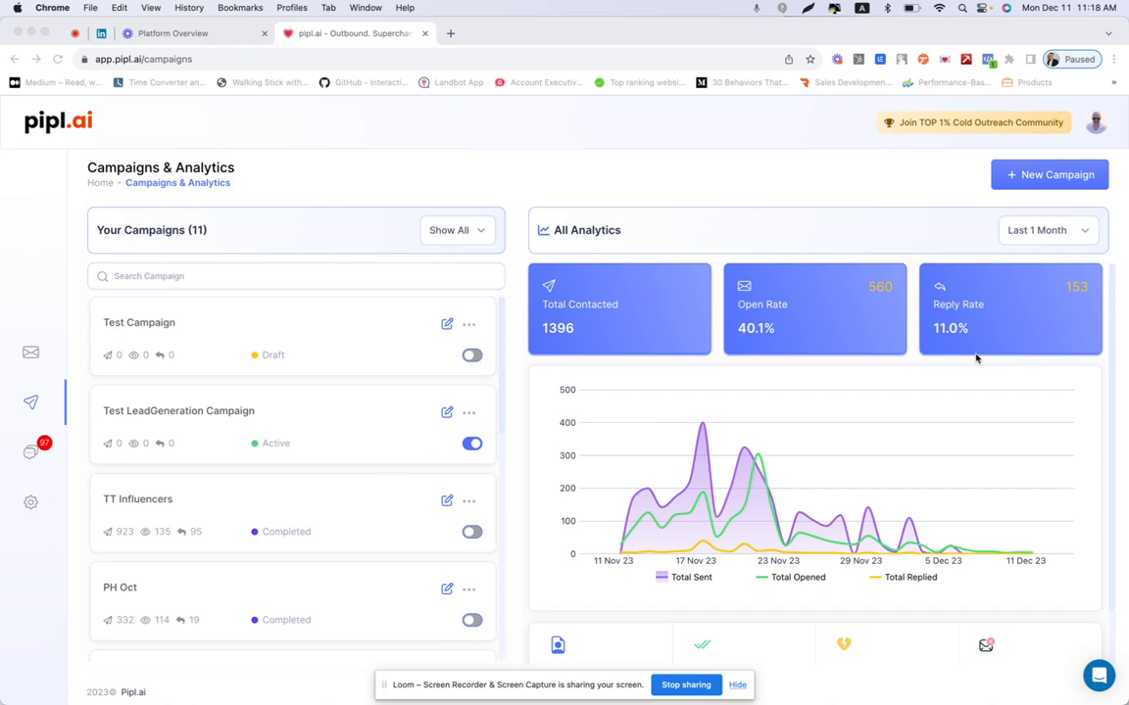
Step: Review the overall campaign analytics and the TT Influencers campaign's chart and per-step statistics
scroll(976, 359, "down", 2)
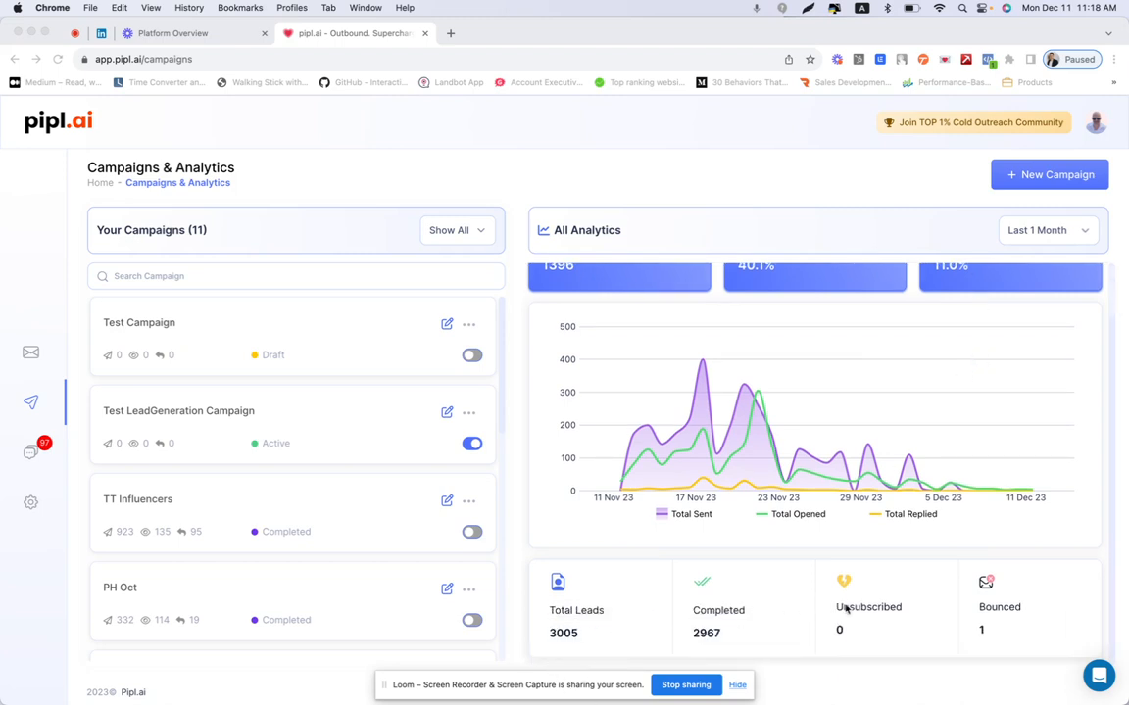
scroll(929, 611, "up", 2)
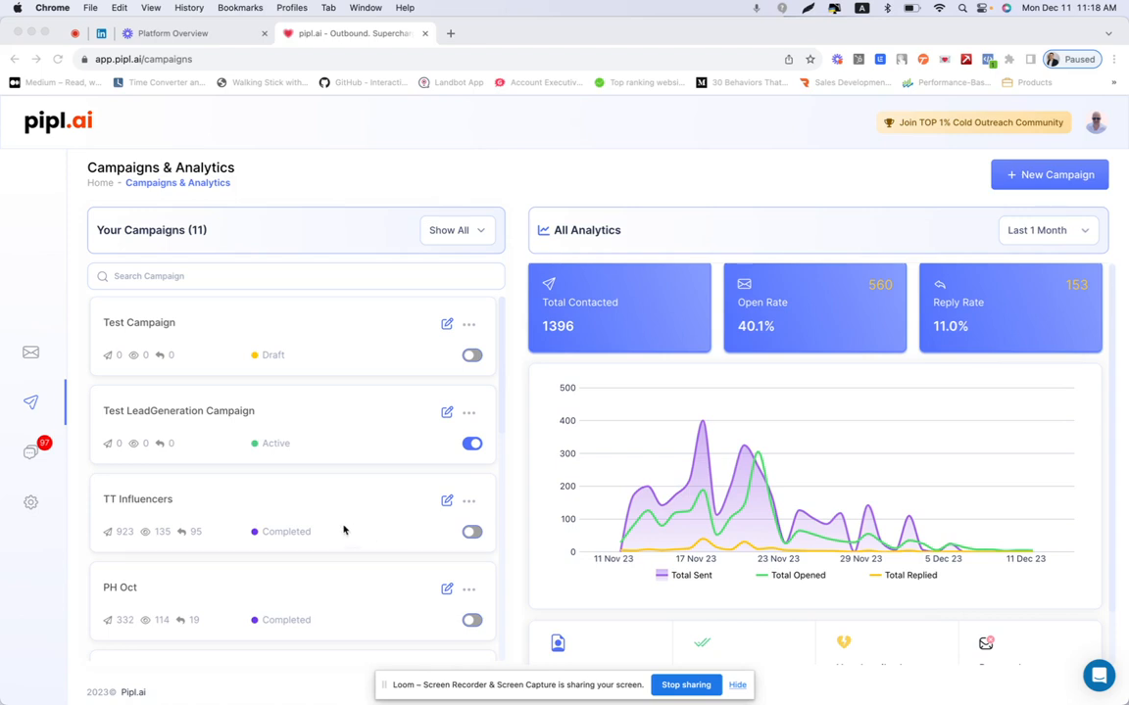
left_click(240, 503)
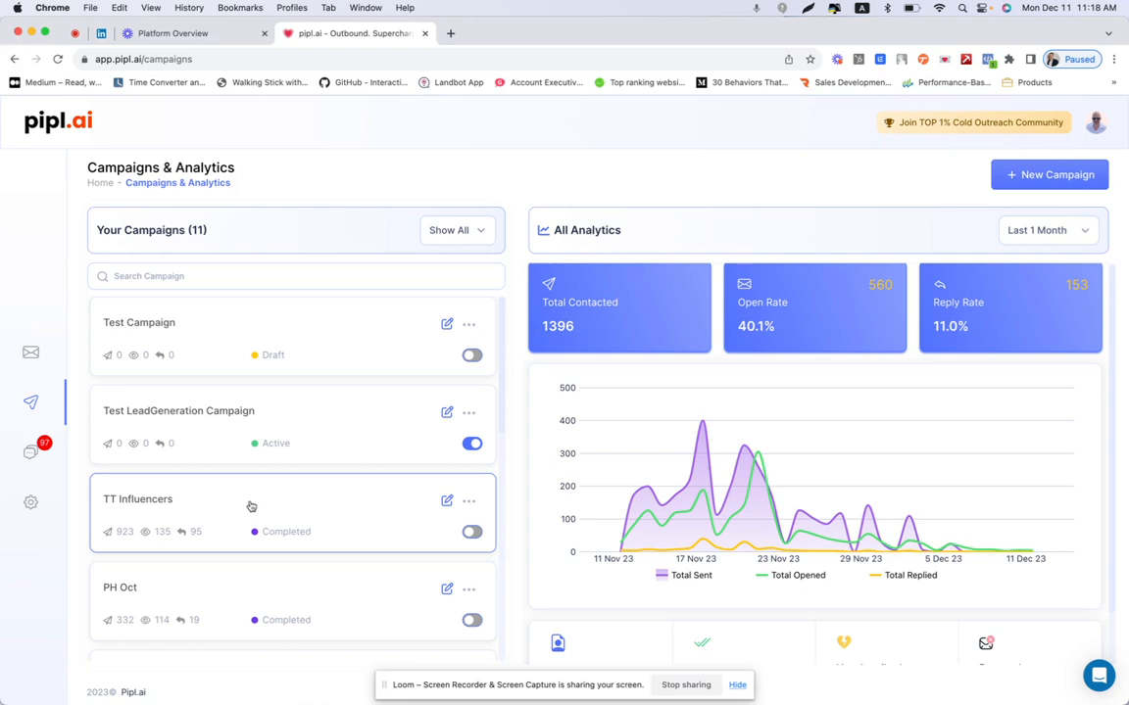
left_click(250, 507)
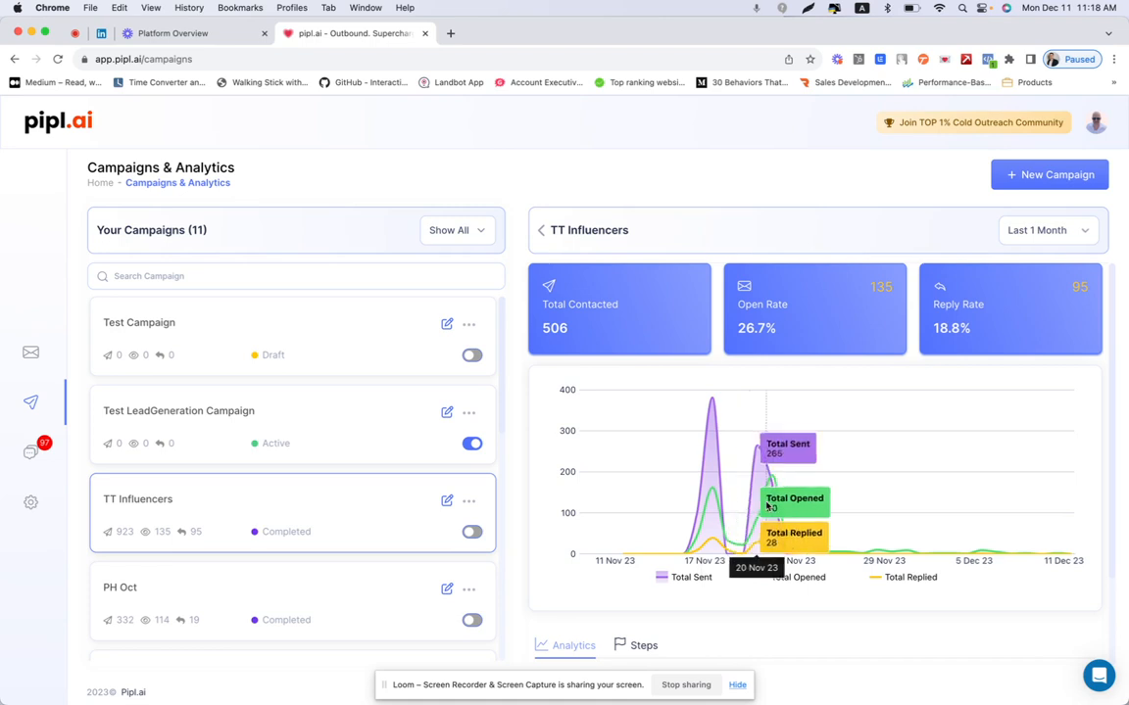
scroll(725, 519, "down", 2)
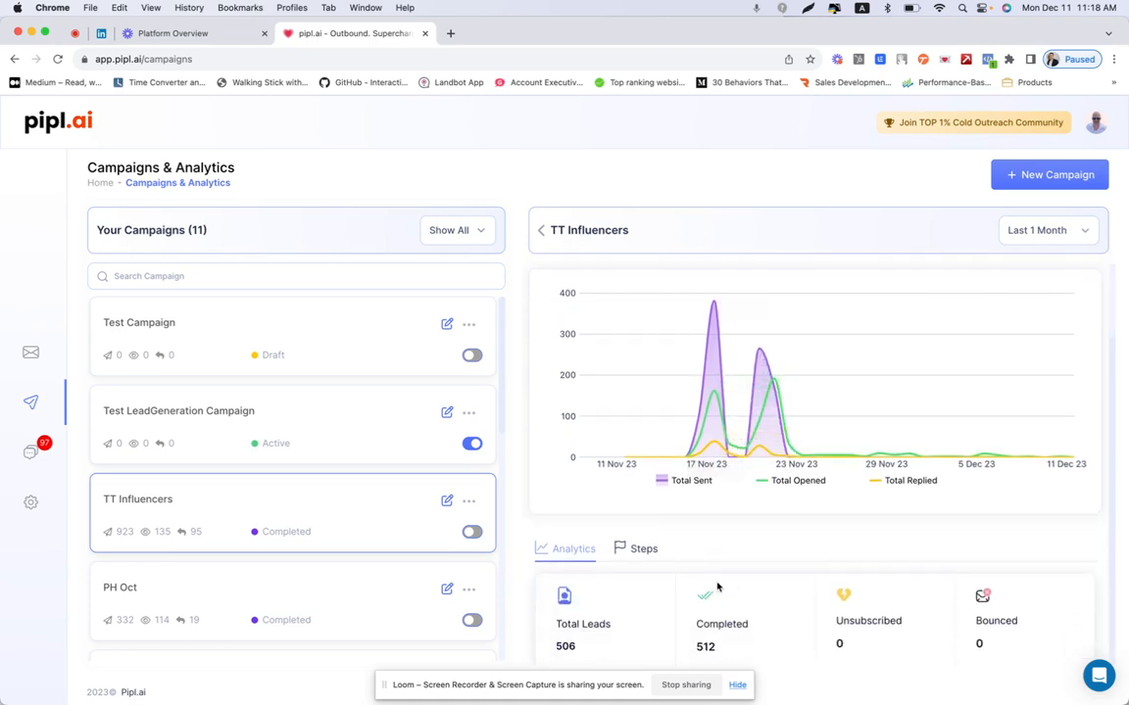
left_click(636, 551)
scroll(717, 589, "down", 2)
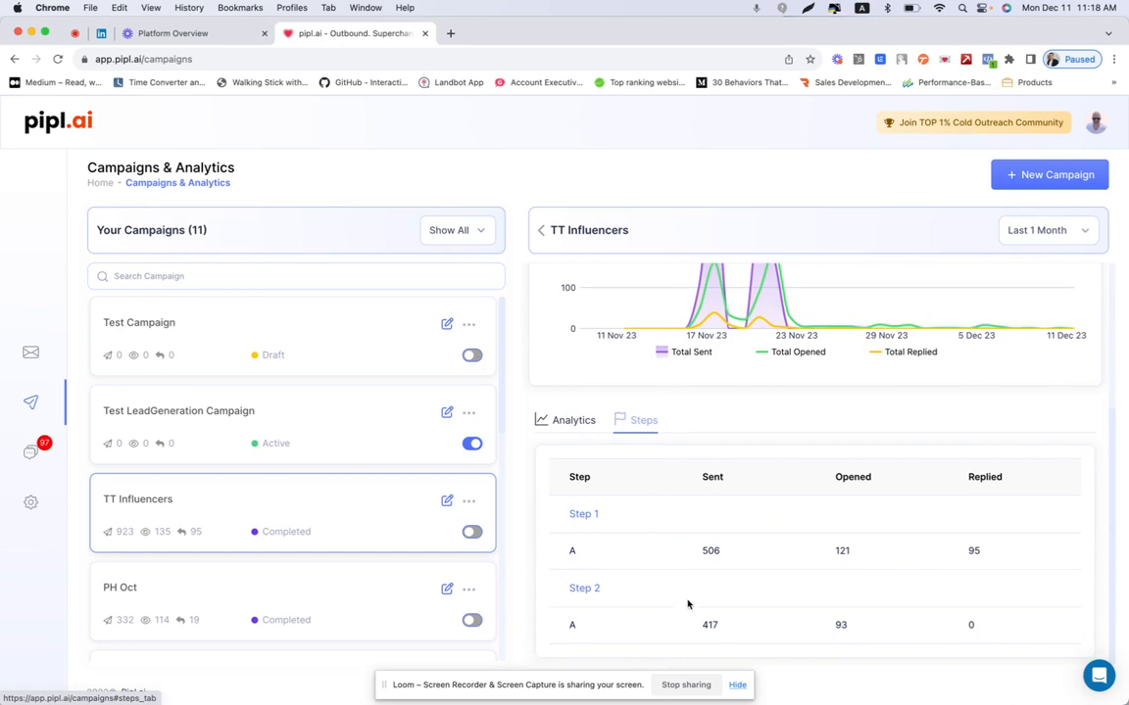
scroll(688, 588, "up", 2)
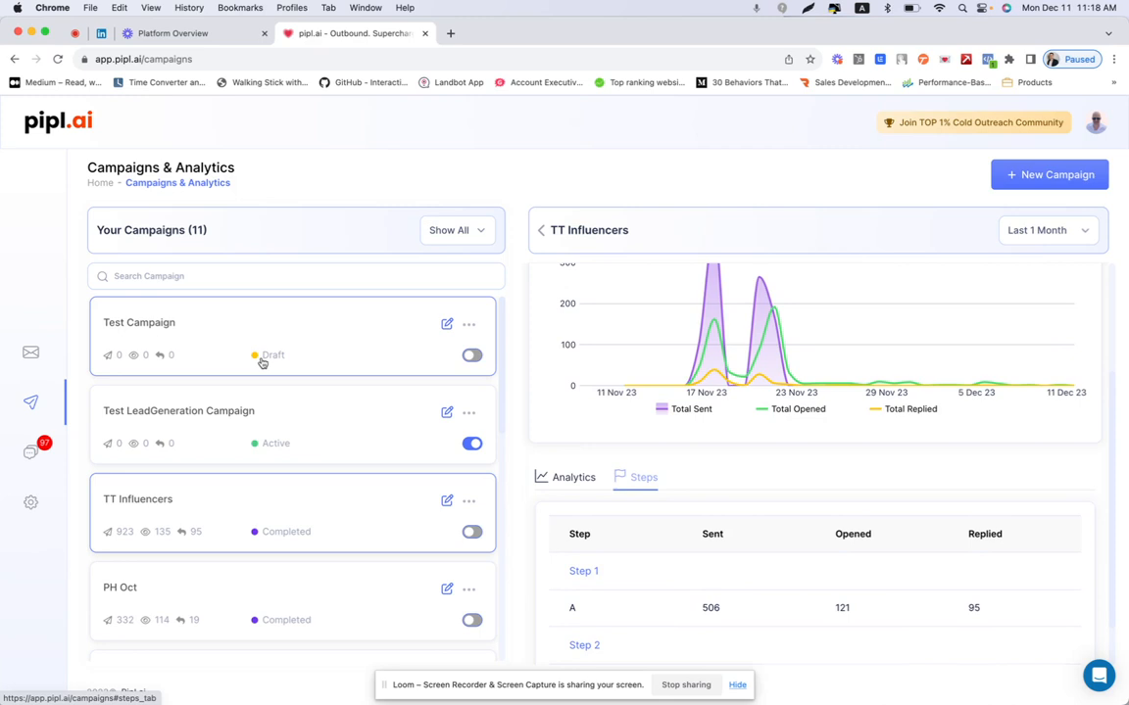
Step: Go to the email accounts and view the Google Workspace connection instructions for a new account, closing them without connecting
left_click(32, 354)
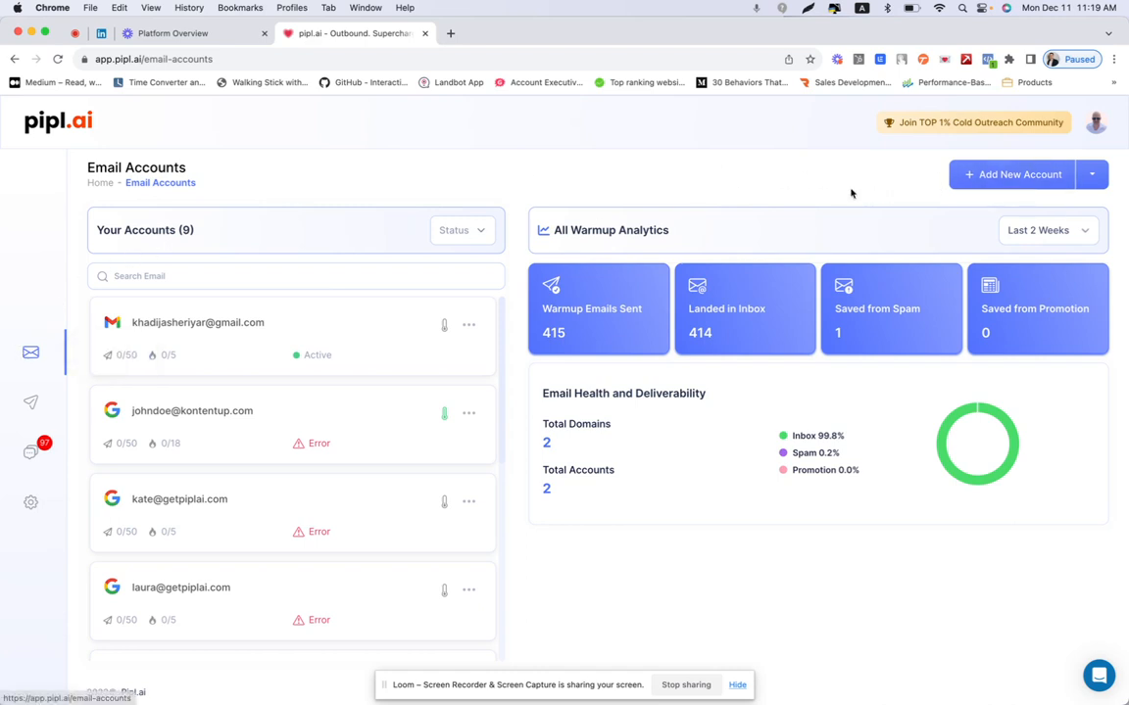
left_click(997, 178)
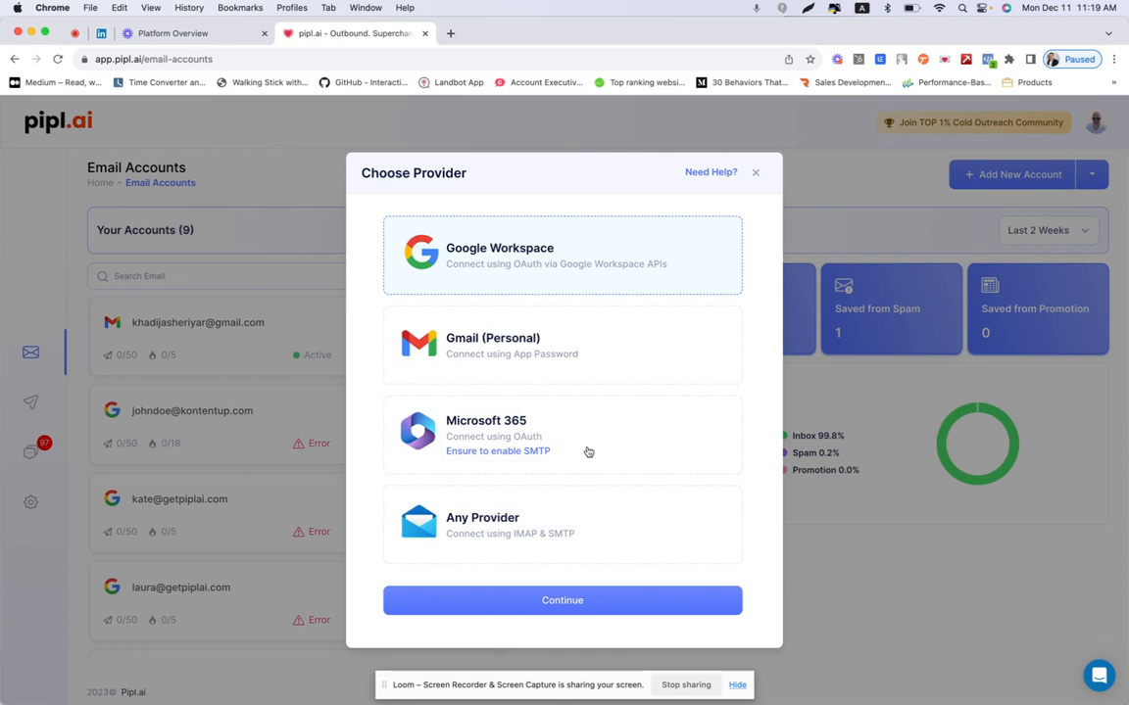
left_click(585, 600)
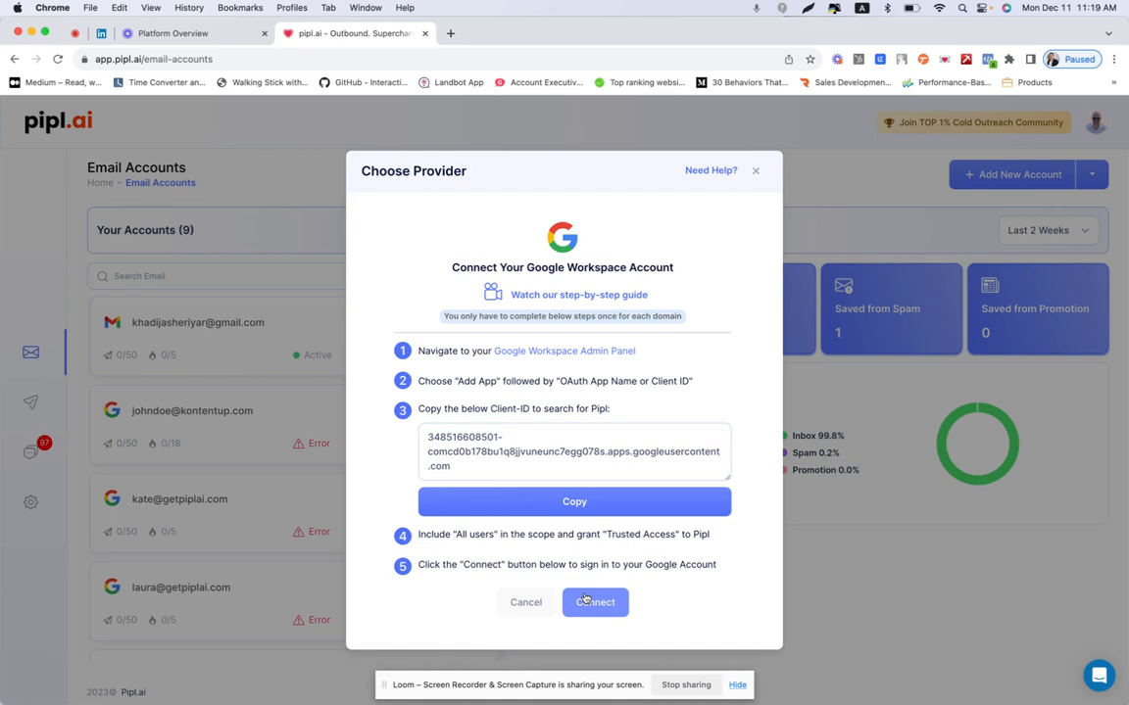
left_click(754, 176)
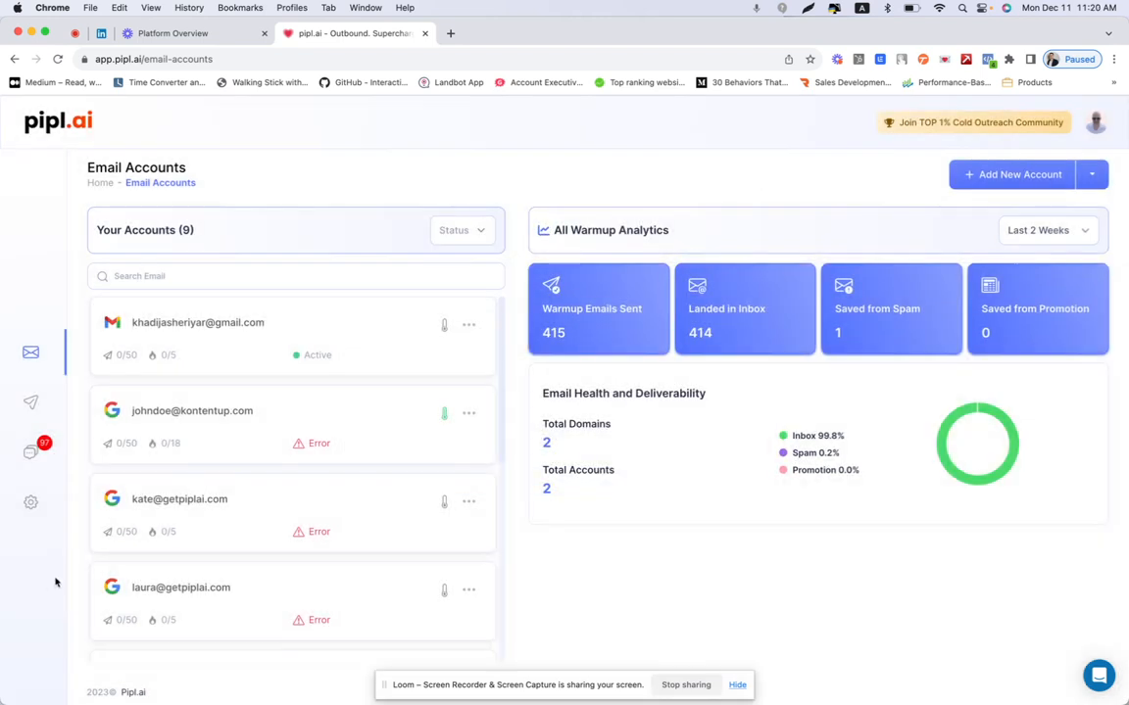
Step: Look through the connected email accounts and open the warmup analytics of the active account at the end of the list
scroll(294, 412, "down", 5)
scroll(370, 311, "up", 2)
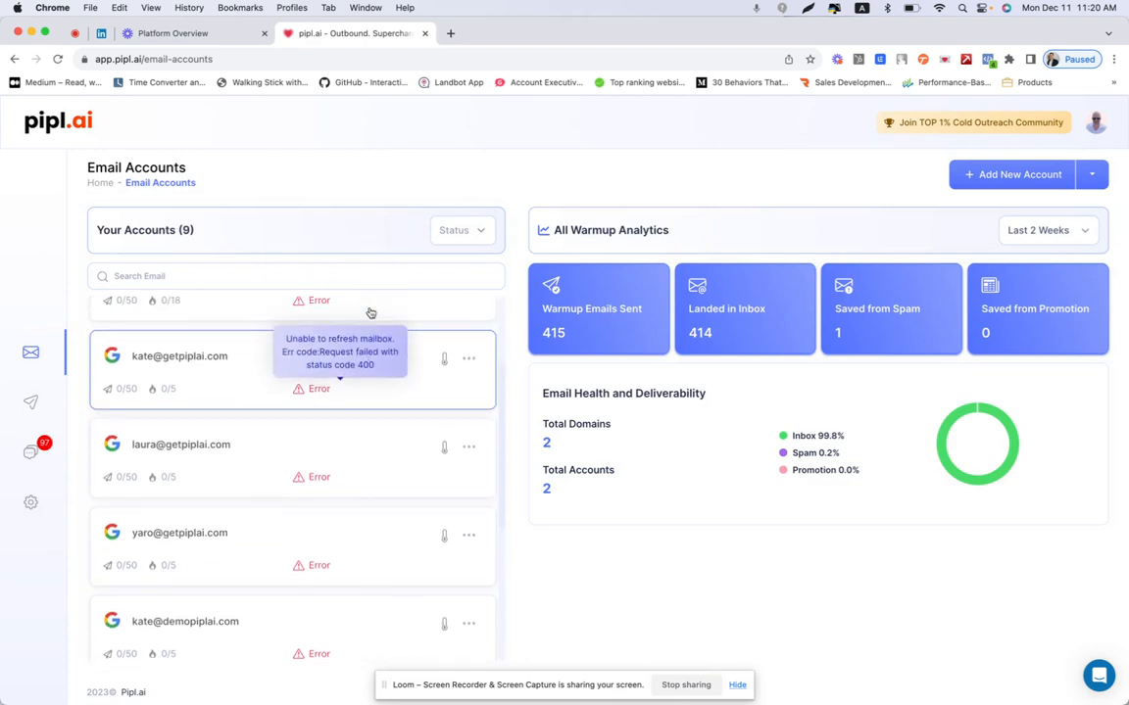
scroll(347, 411, "up", 1)
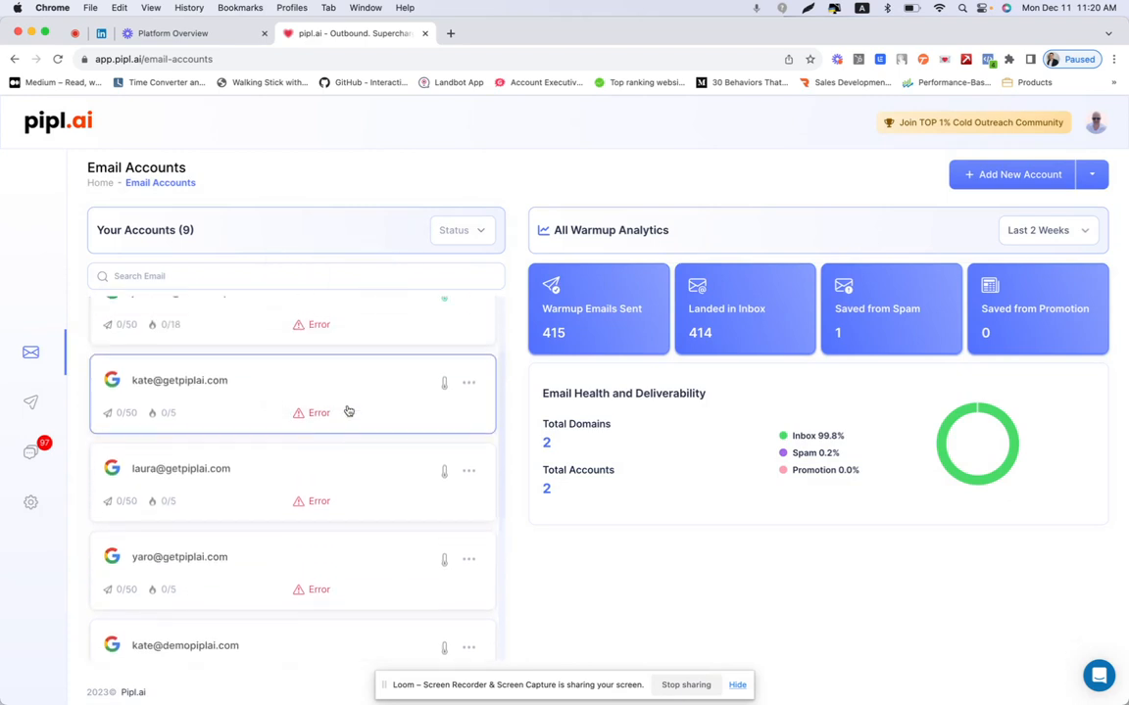
mouse_move(348, 411)
scroll(325, 426, "down", 5)
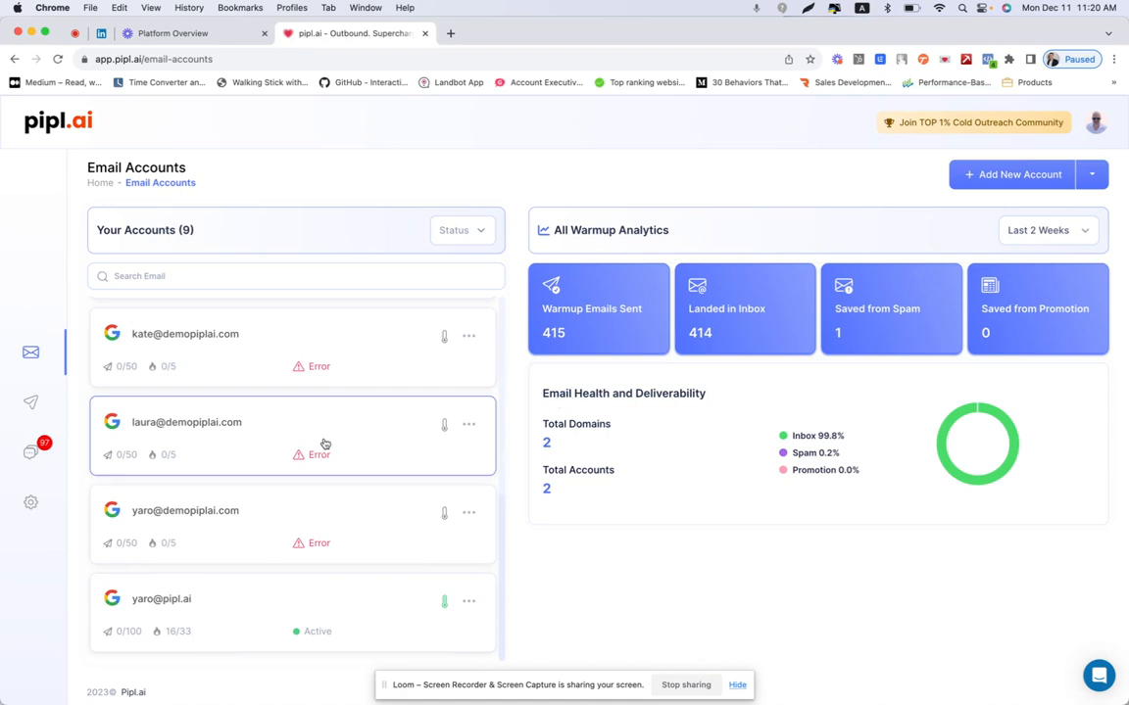
left_click(317, 609)
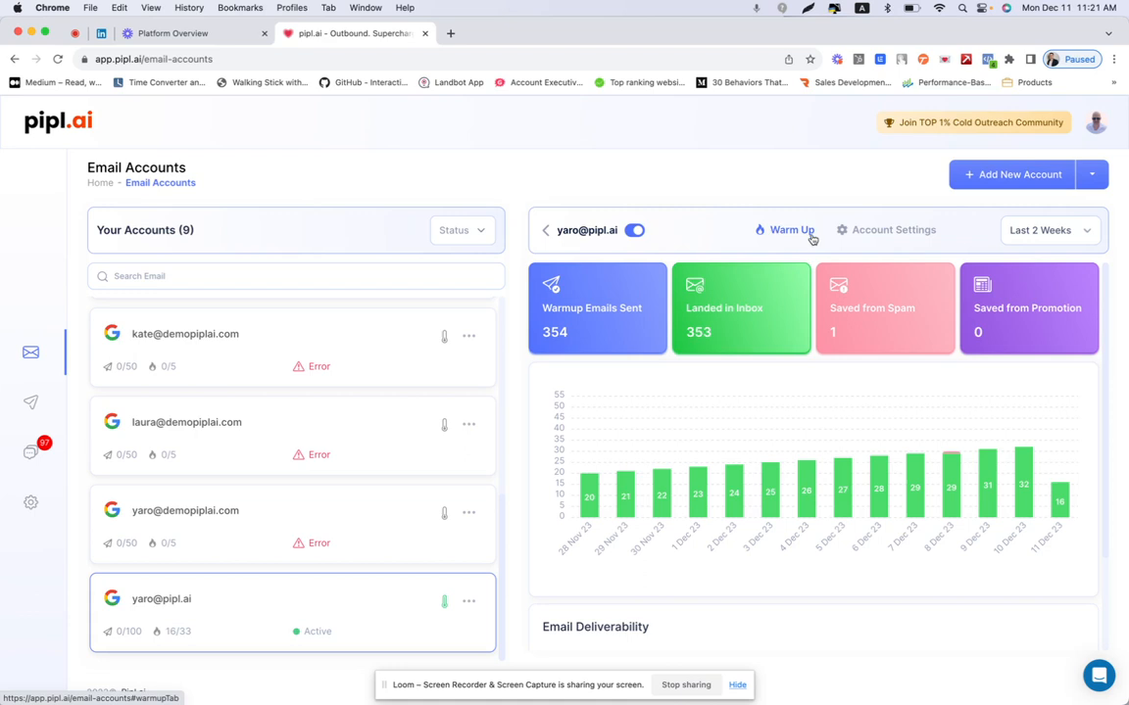
Step: Open the account's settings and review the sender name, delivery settings, email signature and custom tracking domain
left_click(861, 235)
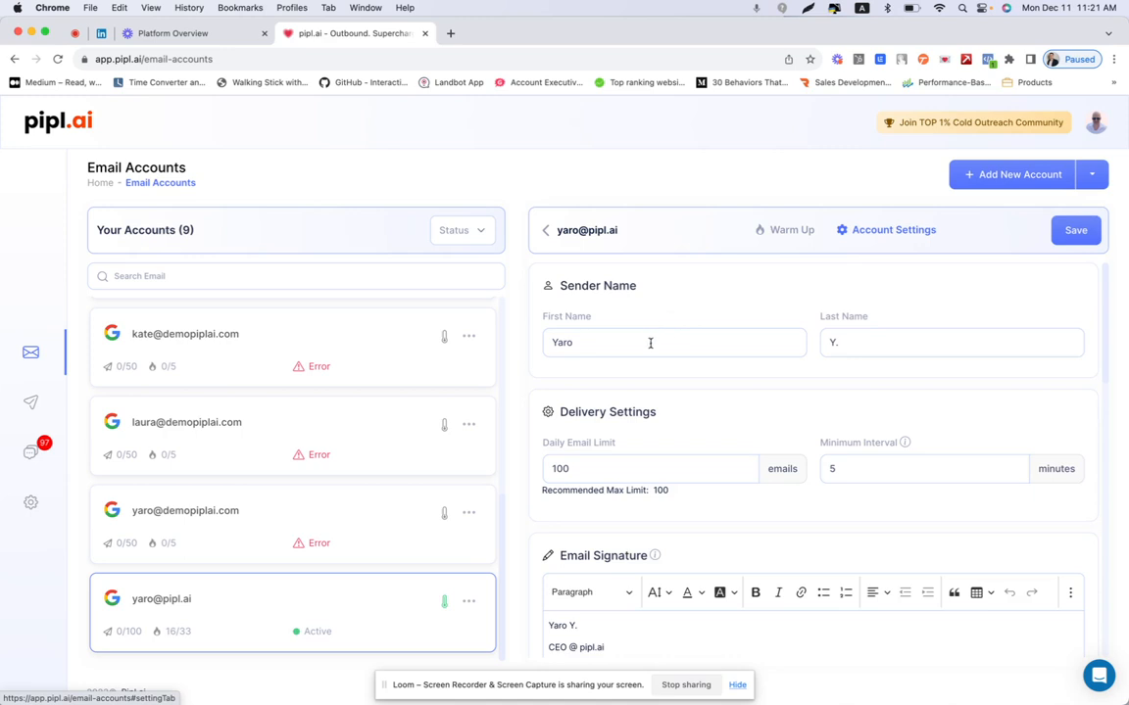
scroll(650, 343, "down", 1)
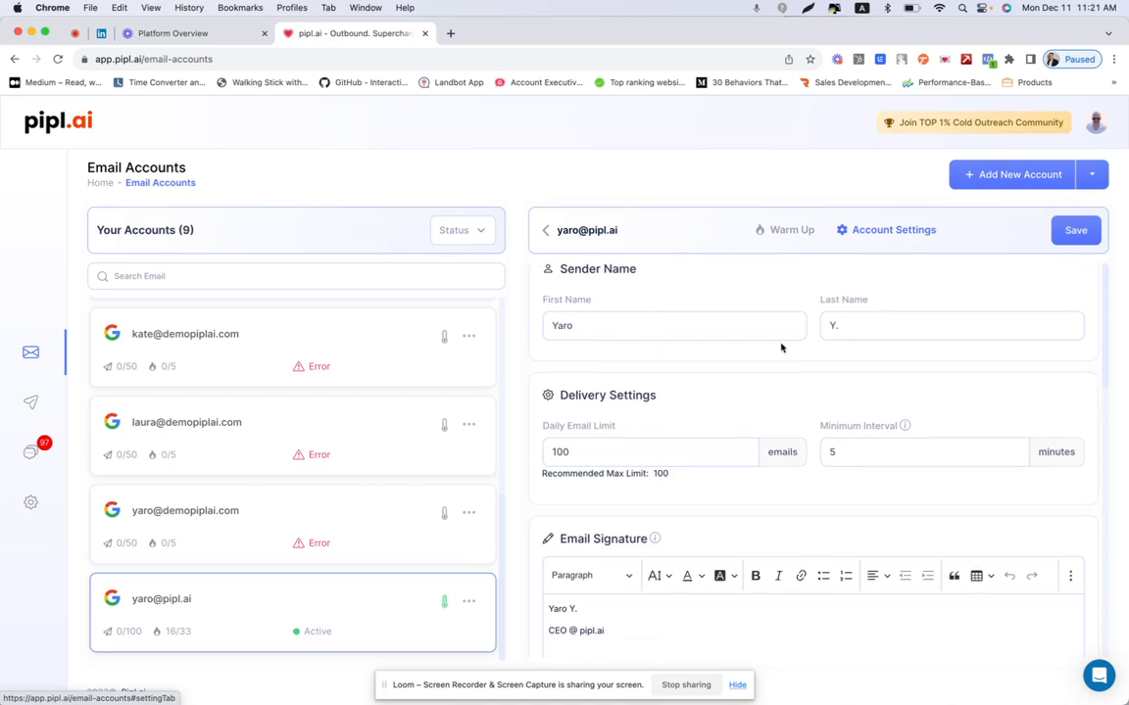
scroll(781, 346, "down", 2)
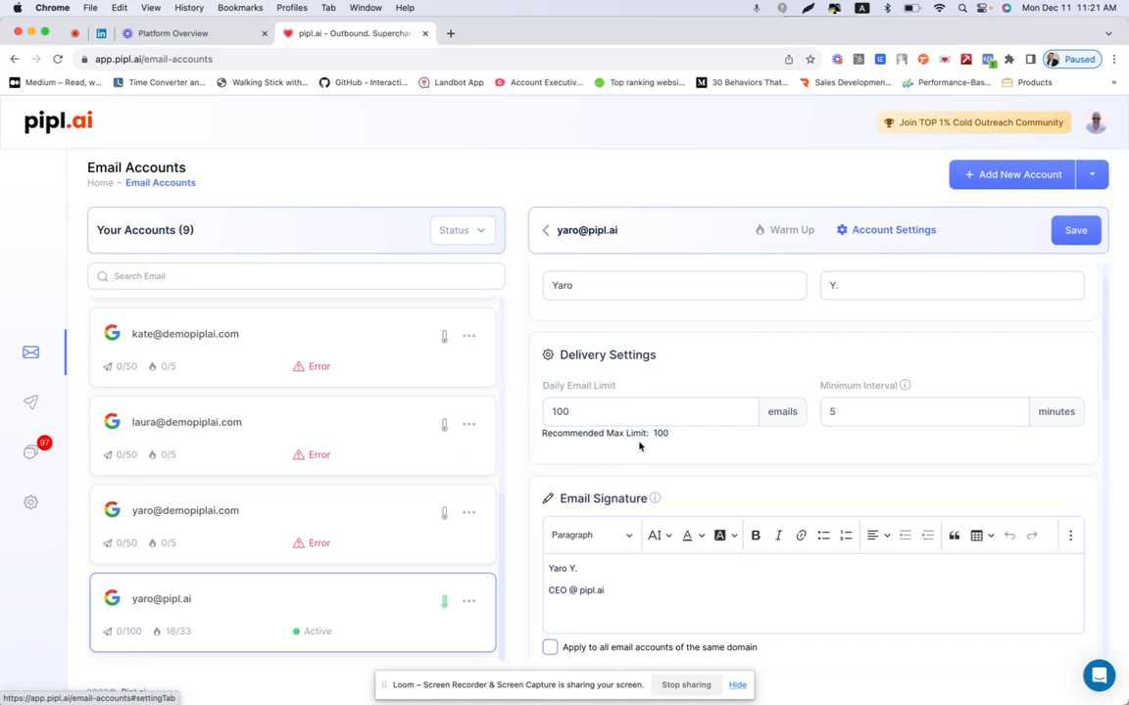
scroll(640, 446, "down", 2)
scroll(1004, 360, "down", 3)
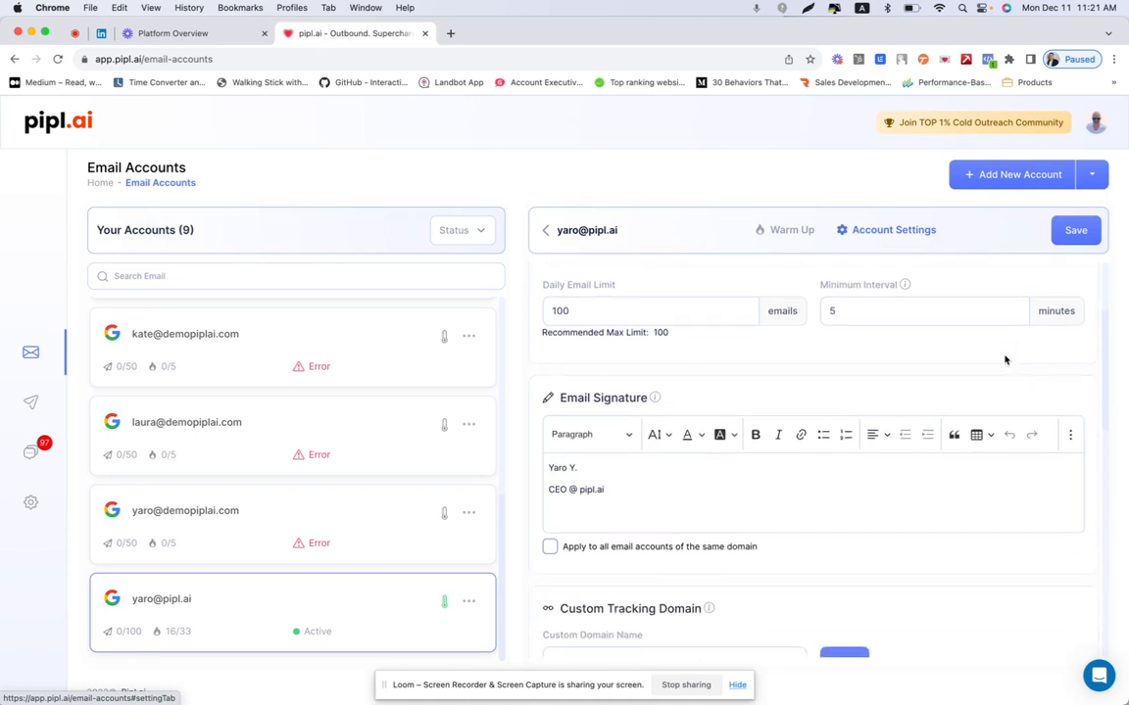
scroll(725, 416, "down", 1)
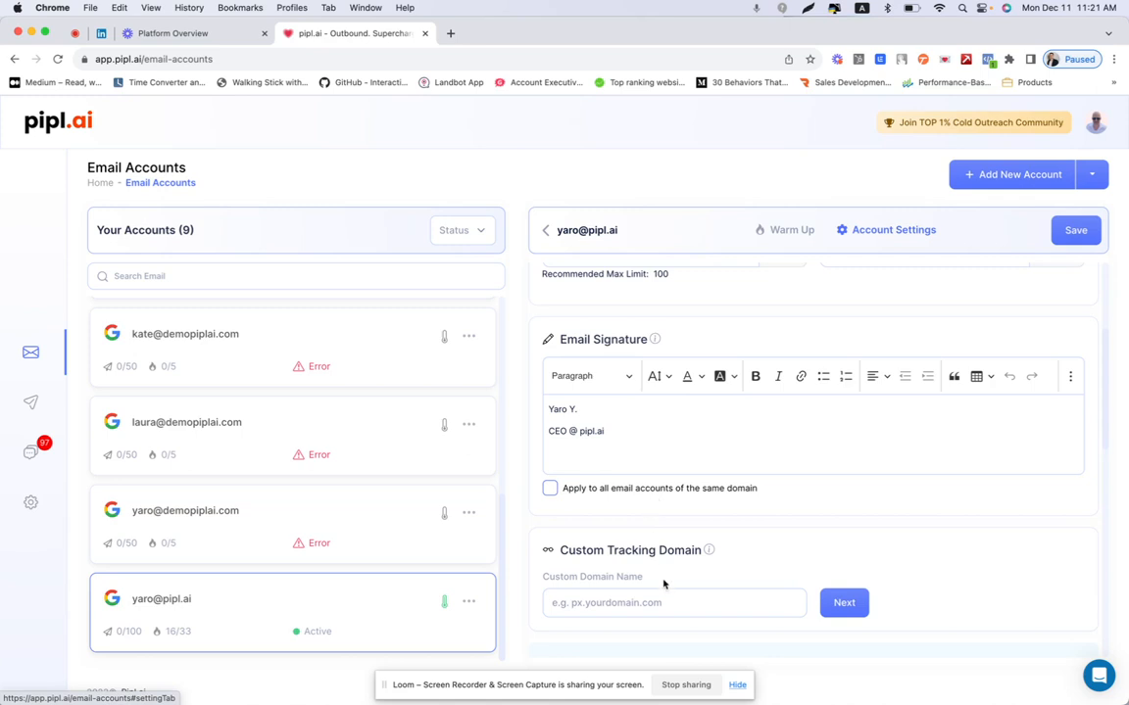
scroll(662, 549, "down", 2)
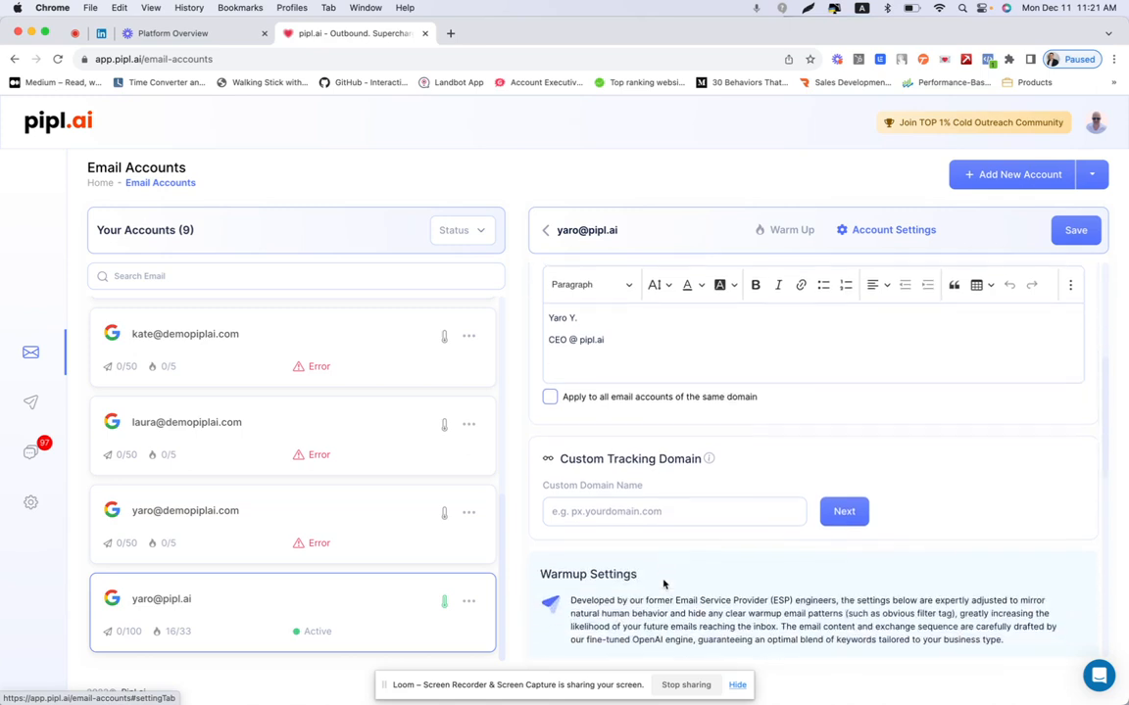
left_click(702, 513)
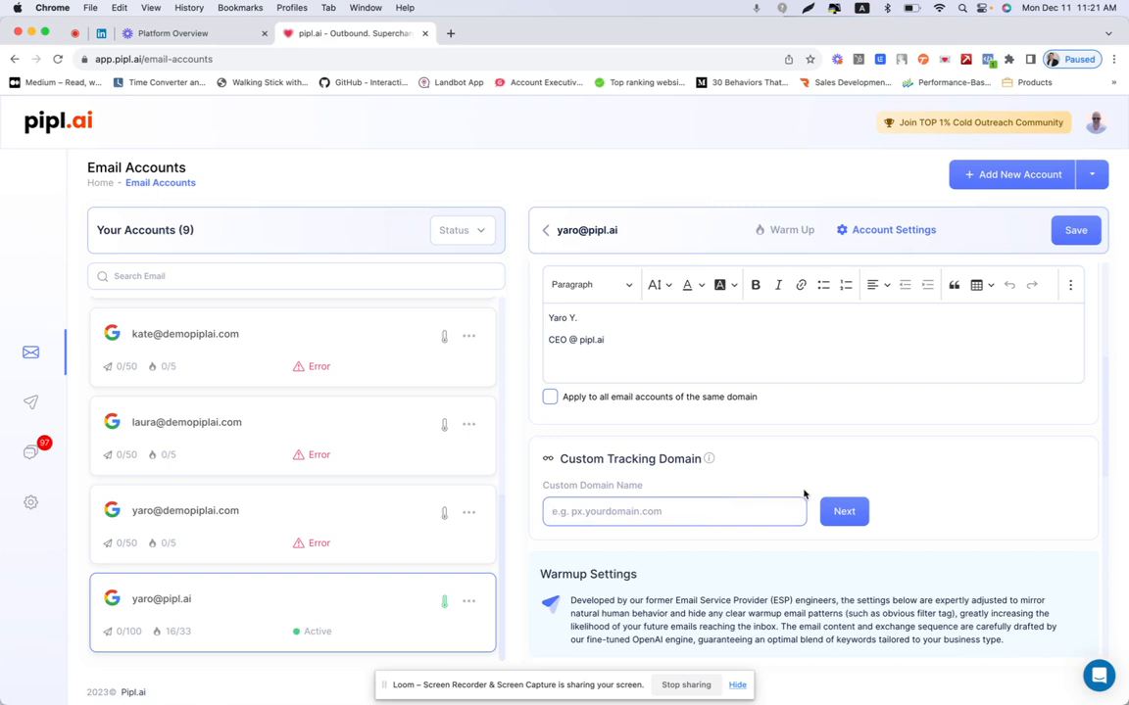
Step: Review the account's warmup settings, including the warmup filter tag and the warmup limits
scroll(735, 496, "down", 1)
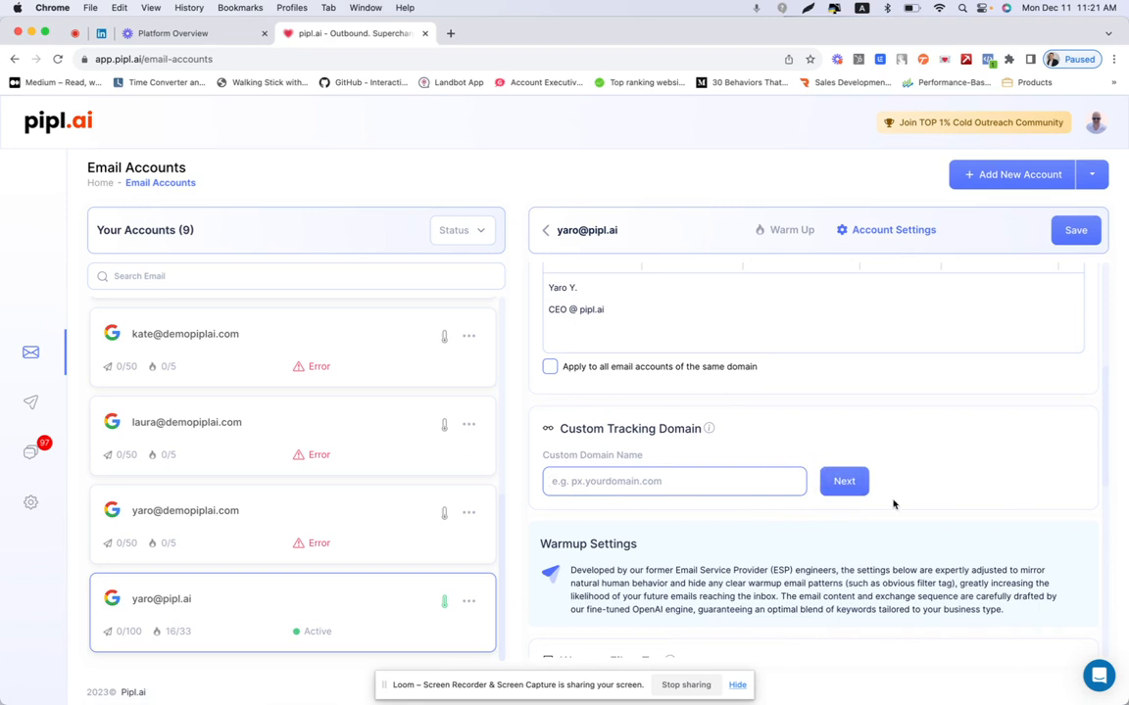
scroll(892, 505, "down", 2)
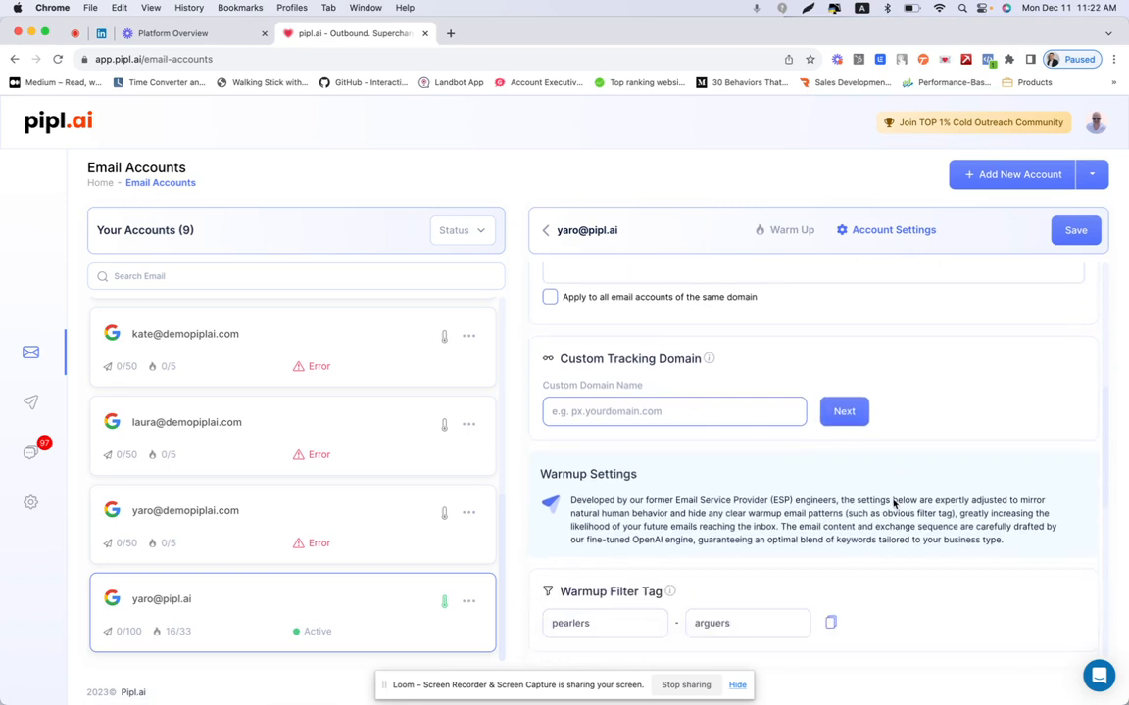
scroll(893, 505, "down", 2)
scroll(892, 504, "down", 2)
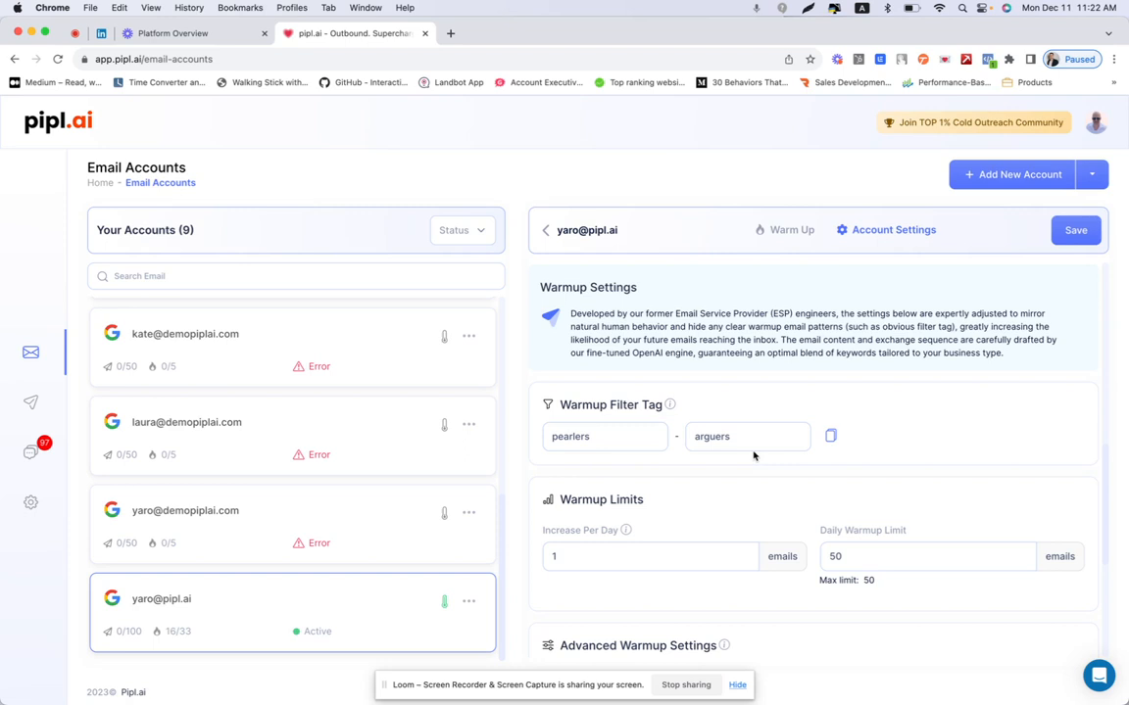
scroll(753, 456, "down", 1)
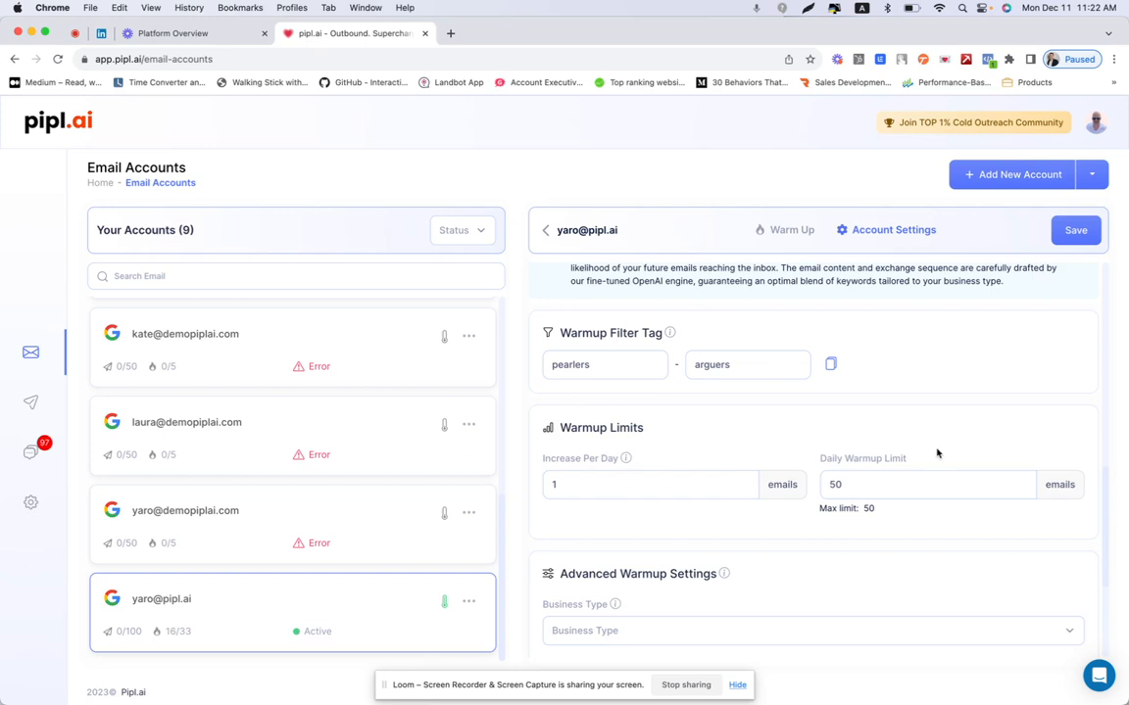
scroll(936, 453, "down", 1)
scroll(937, 454, "down", 2)
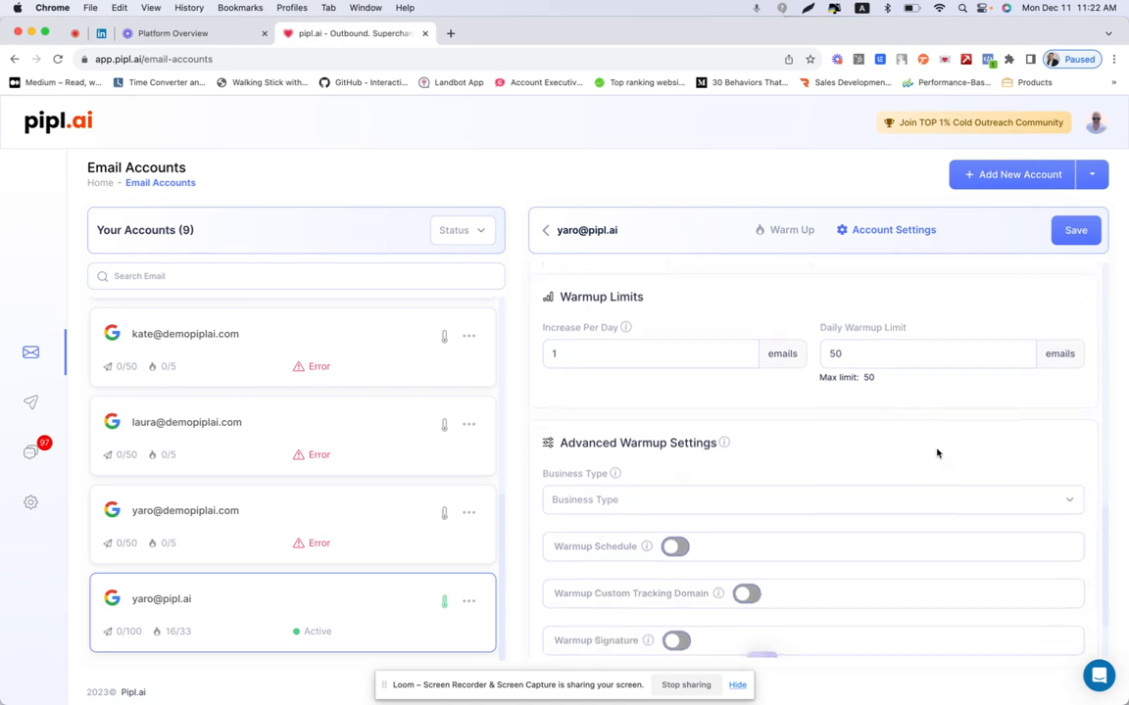
Step: Set the business type in the advanced warmup settings to Digital Marketing Agencies
scroll(937, 454, "down", 2)
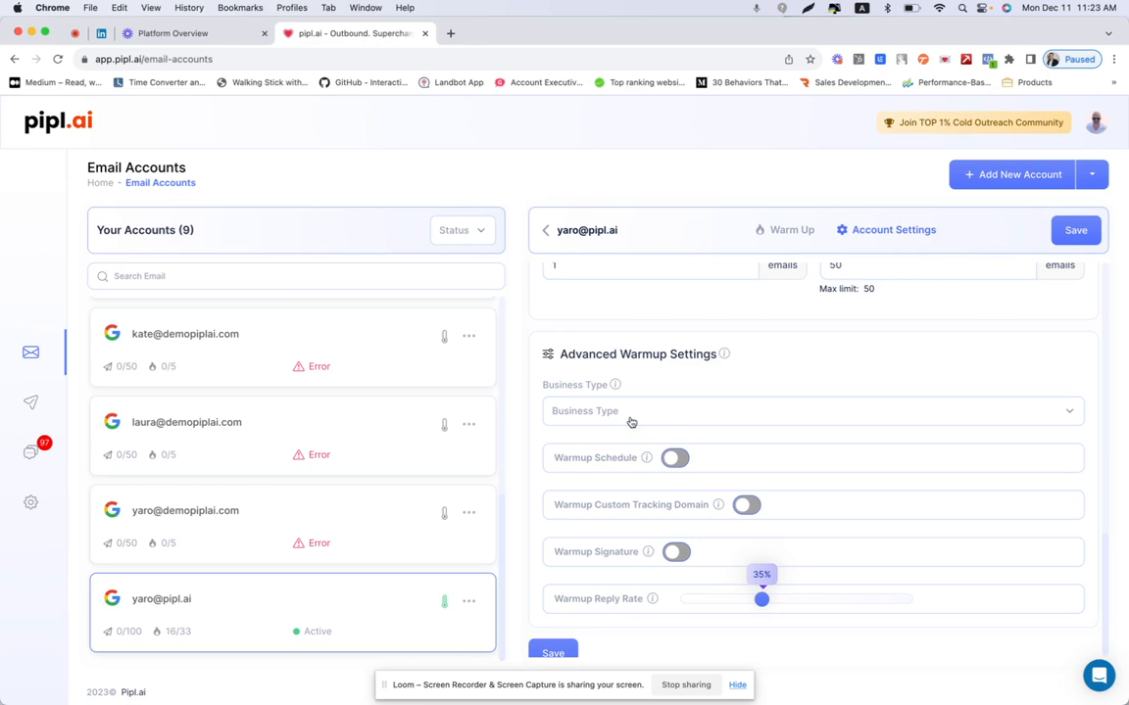
left_click(673, 413)
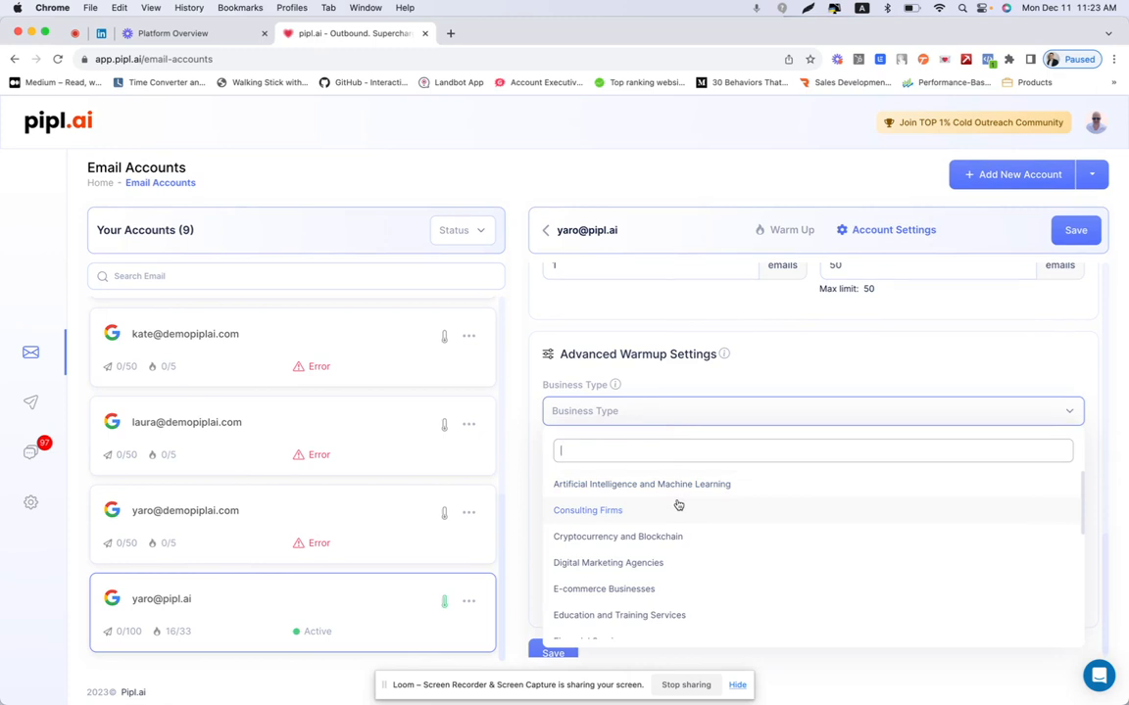
left_click(660, 571)
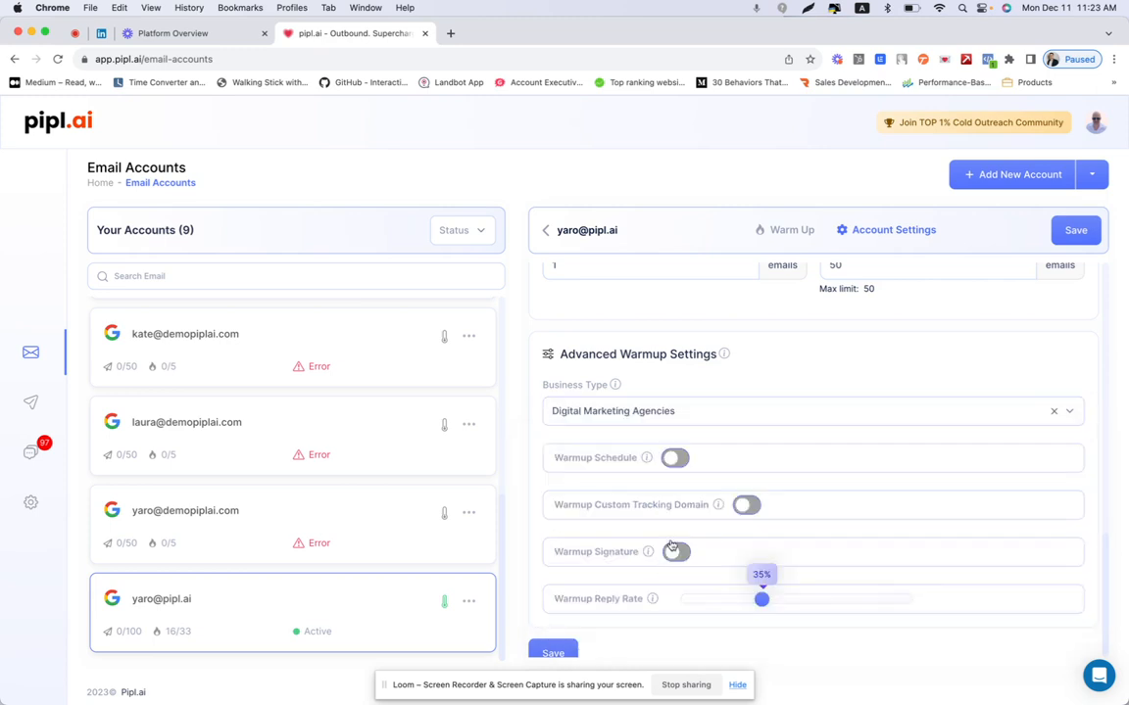
Step: Enable the warmup schedule with the Europe/Warsaw (UTC+02:00) time zone and restrict it to weekdays only
left_click(677, 459)
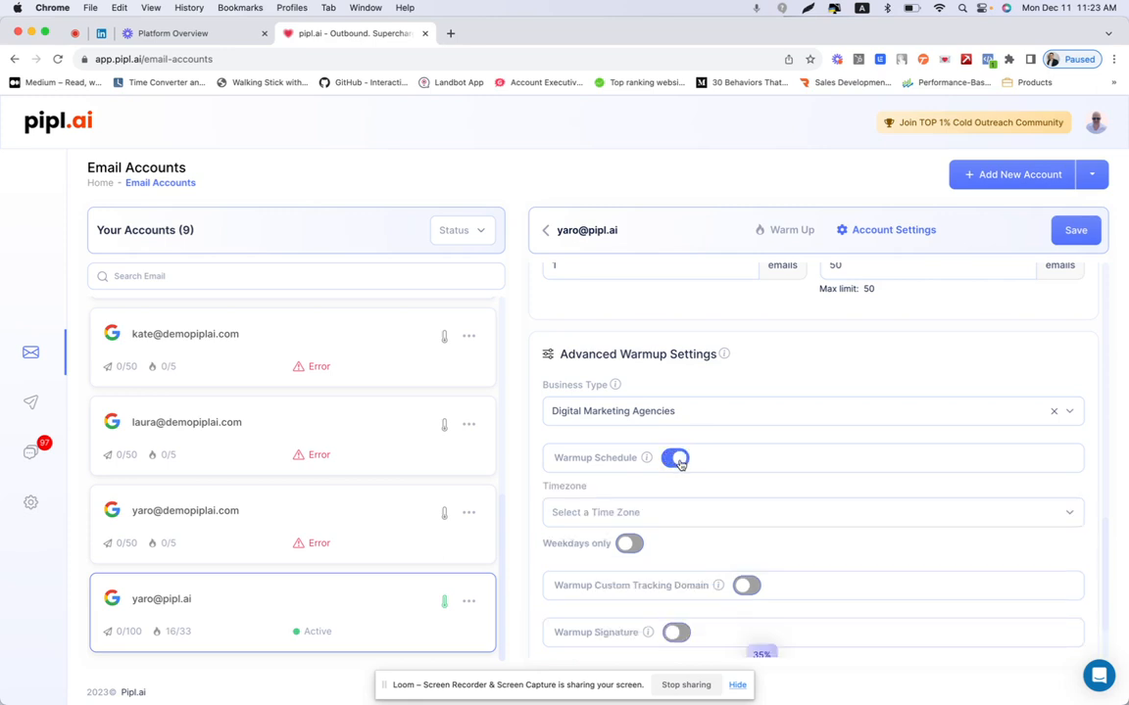
left_click(662, 519)
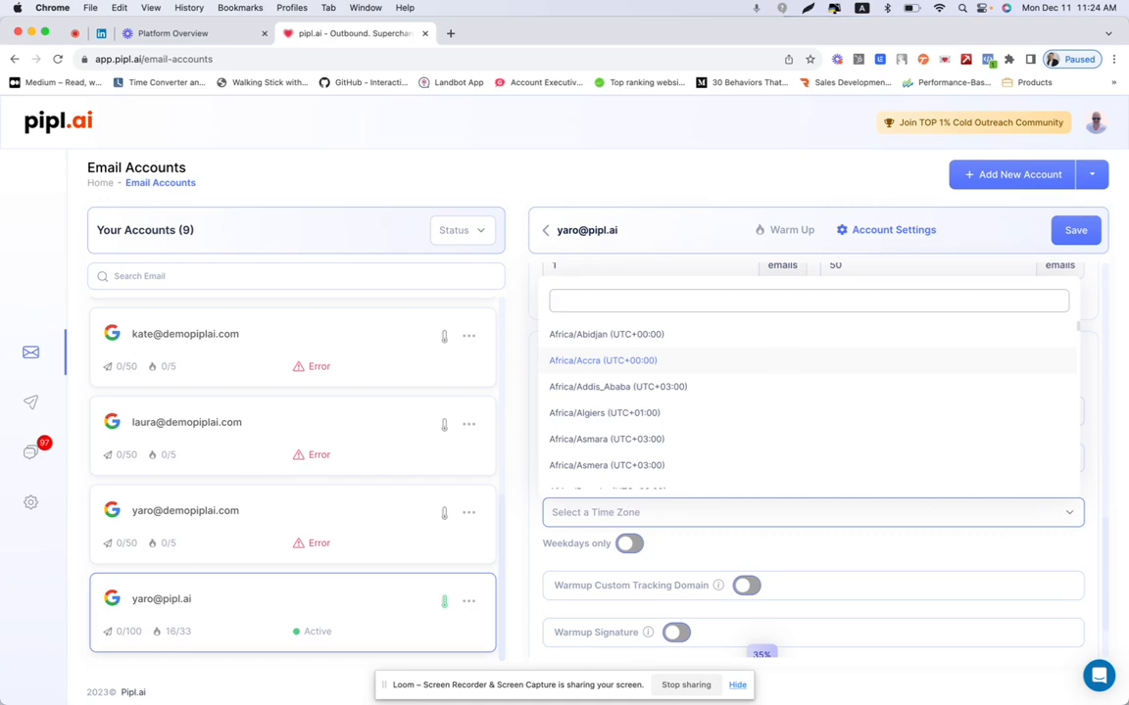
type("war")
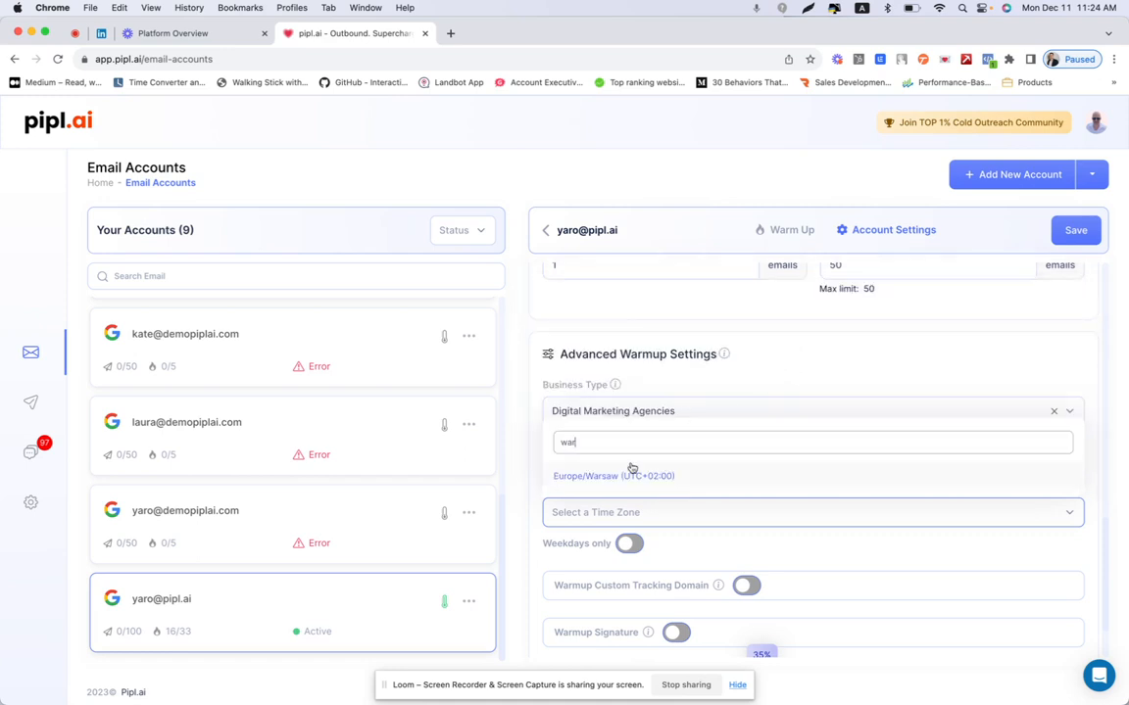
left_click(640, 478)
scroll(797, 441, "down", 3)
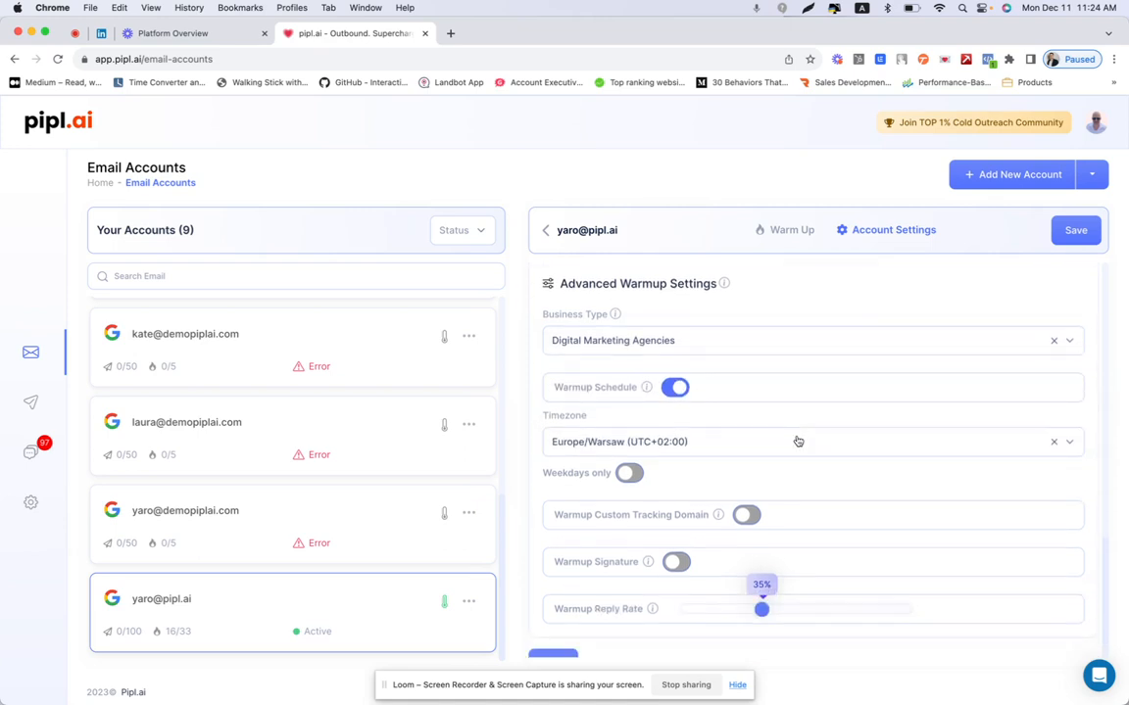
left_click(628, 474)
Step: Turn on the warmup custom tracking domain and the warmup signature for the account
left_click(744, 514)
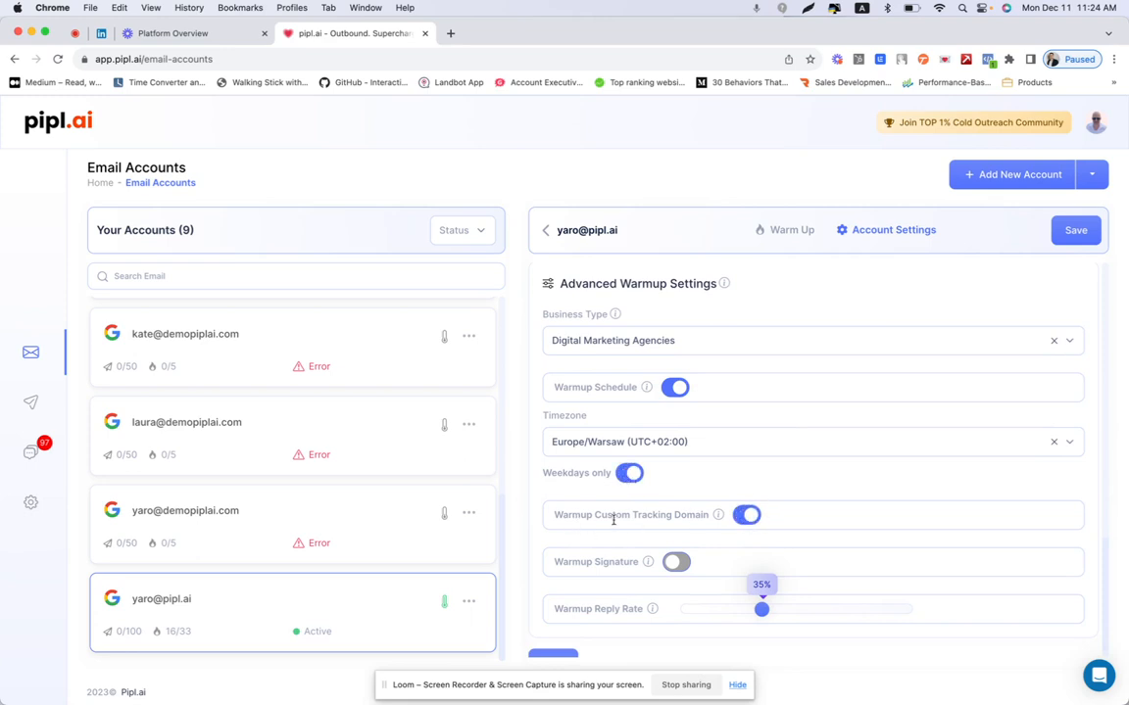
scroll(647, 524, "down", 1)
left_click(677, 544)
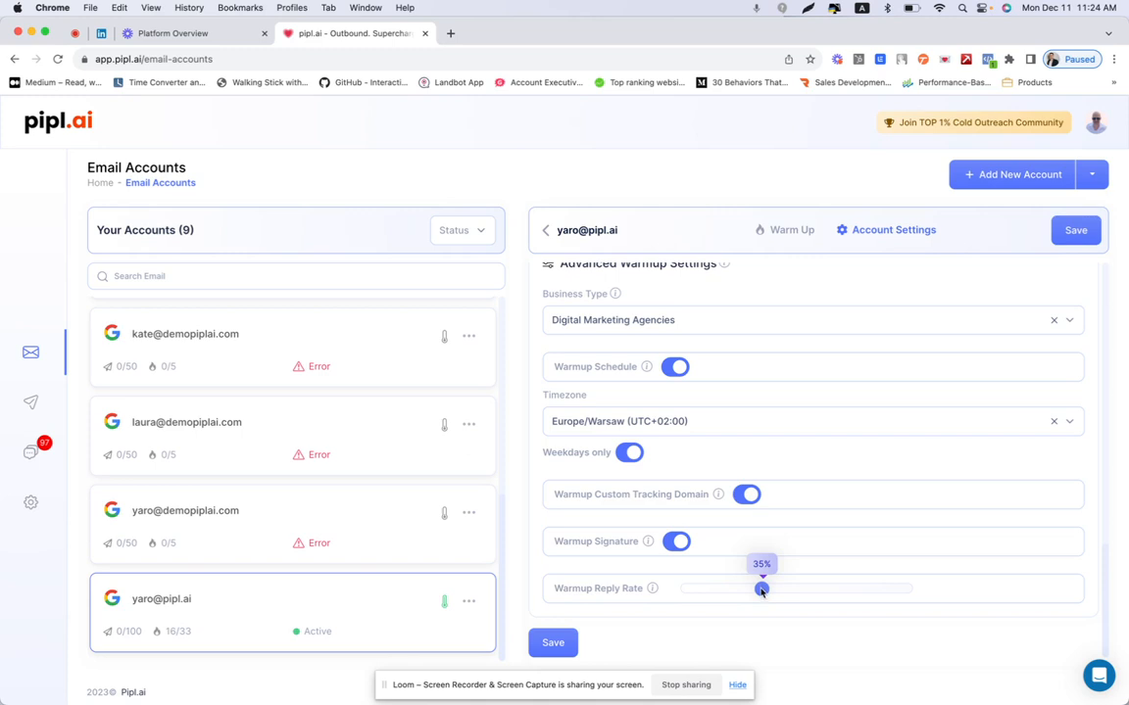
Step: Set the warmup reply rate to 45% and try to save the account settings
left_click_drag(761, 590, 786, 592)
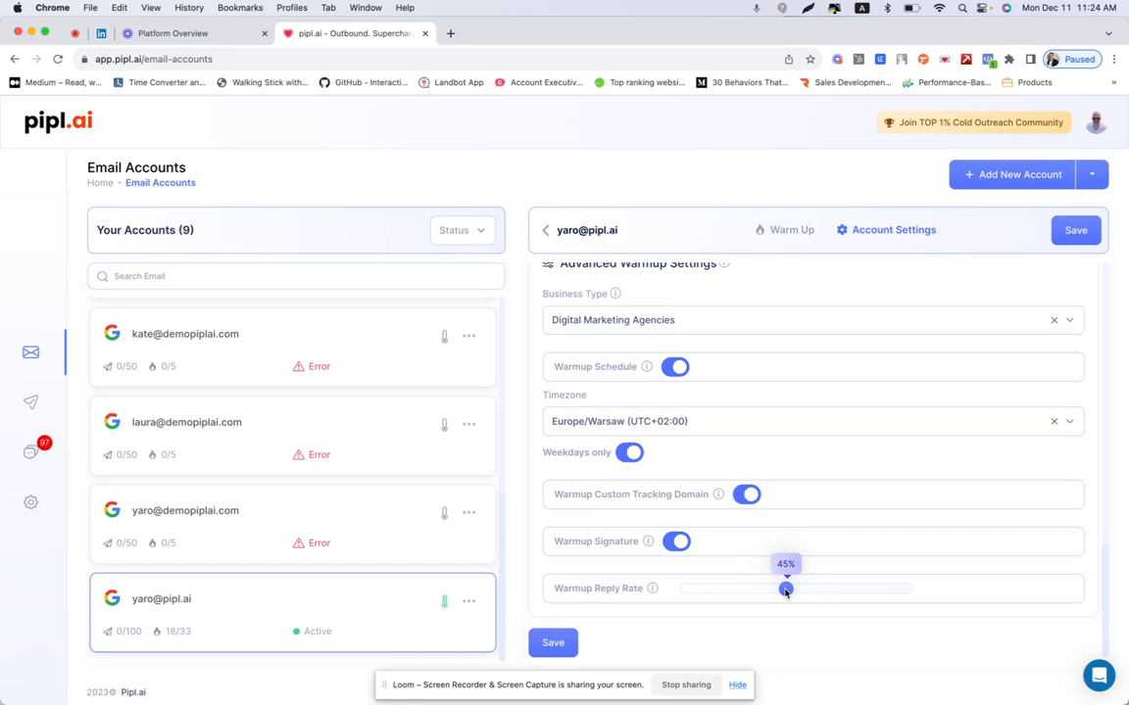
left_click(546, 650)
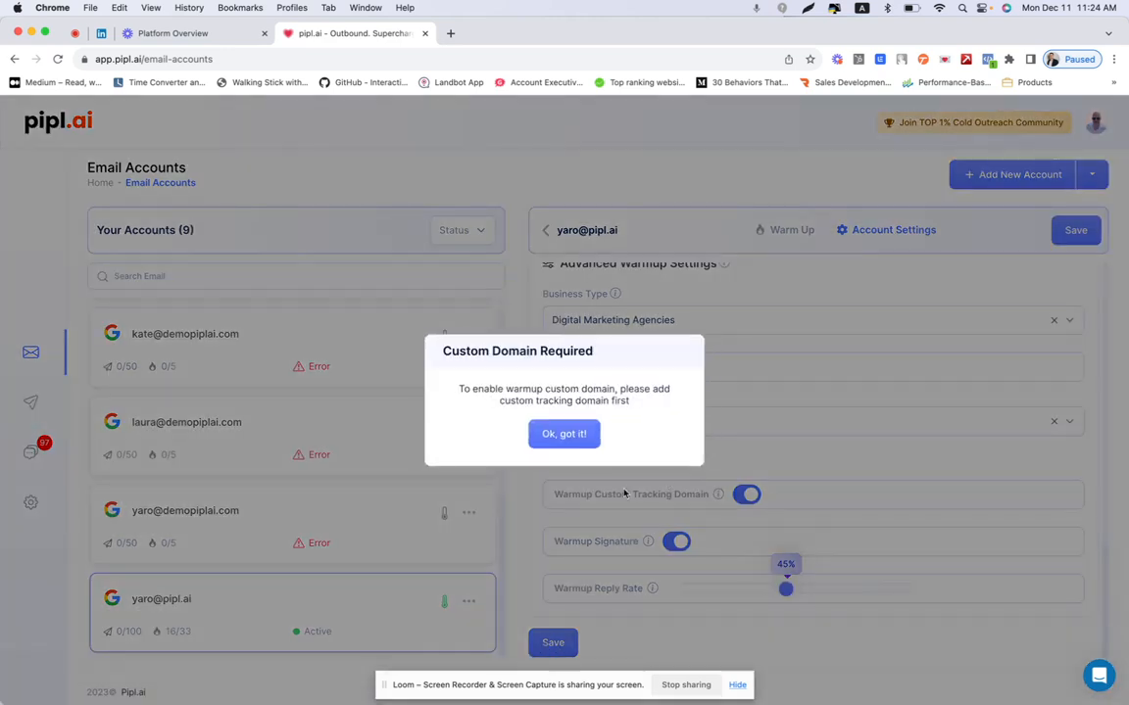
left_click(564, 434)
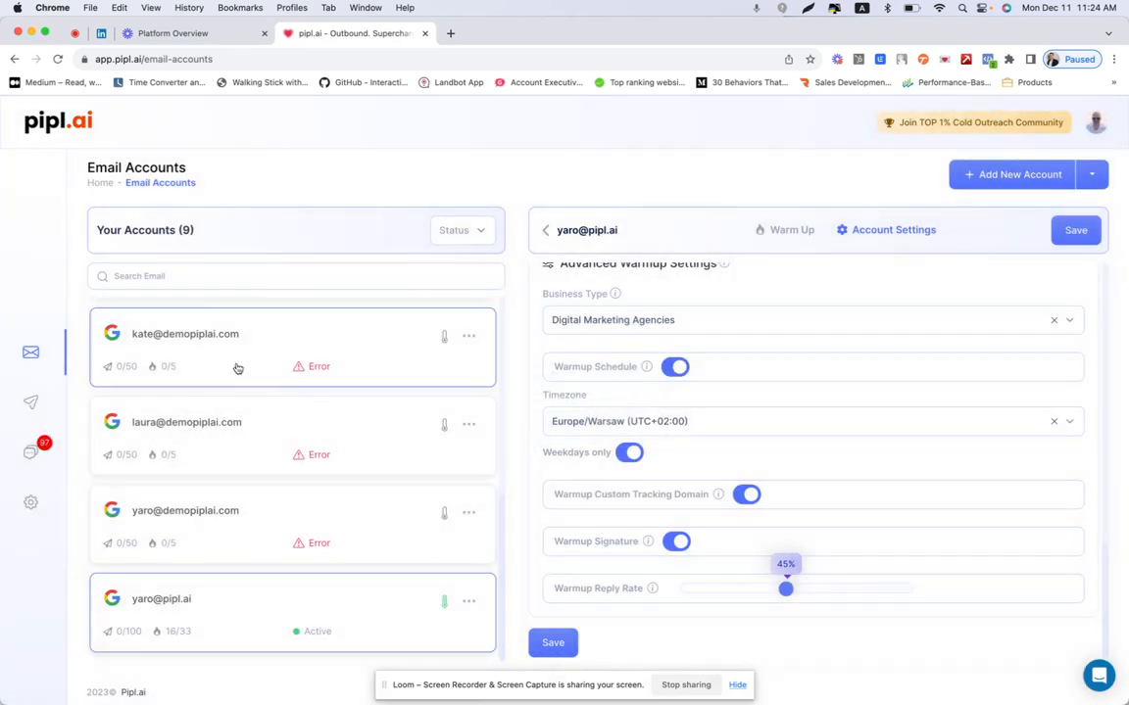
Step: Create a new campaign named Landscaping
left_click(32, 406)
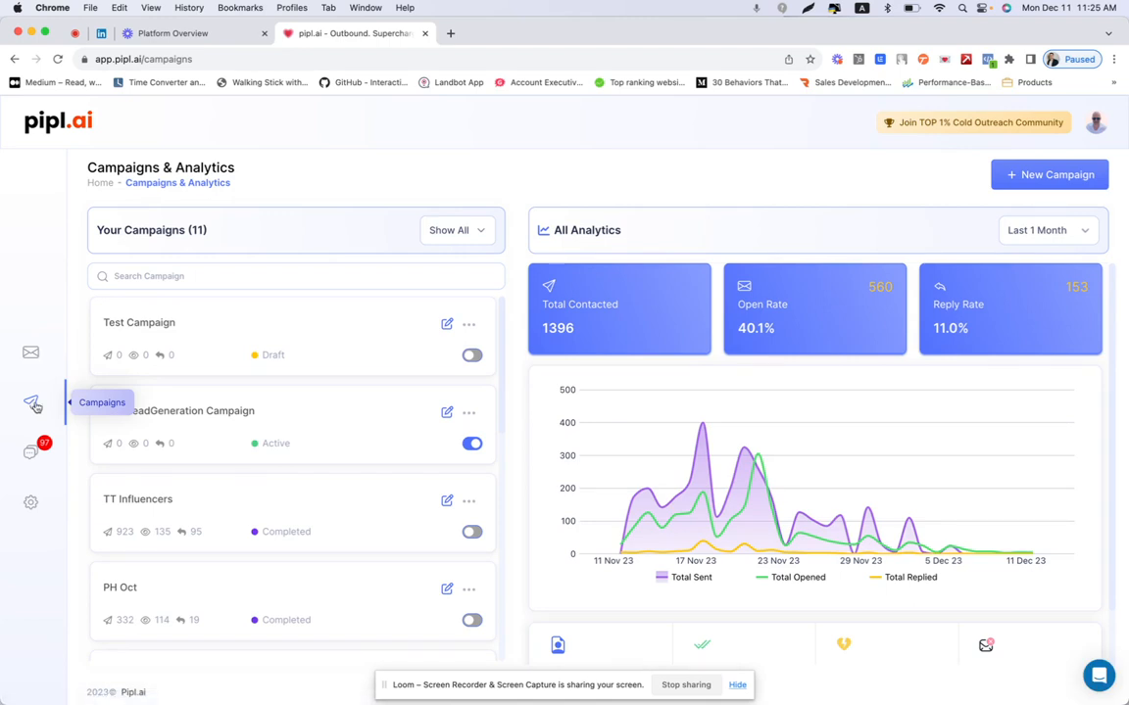
left_click(1032, 182)
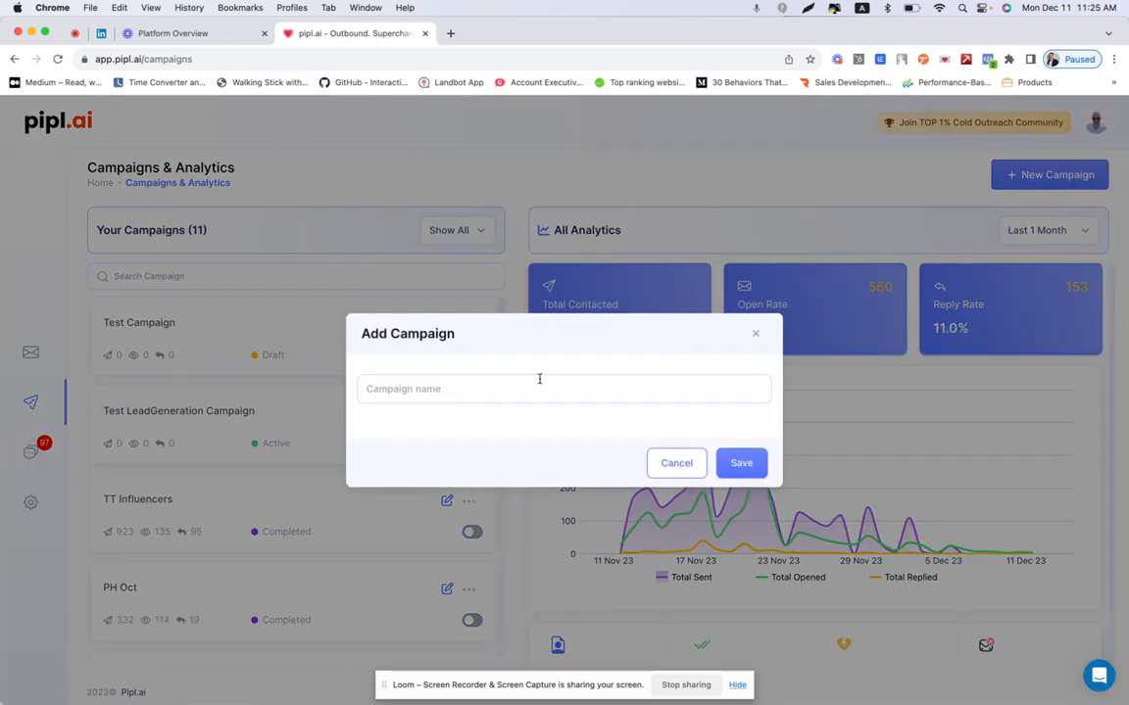
left_click(536, 388)
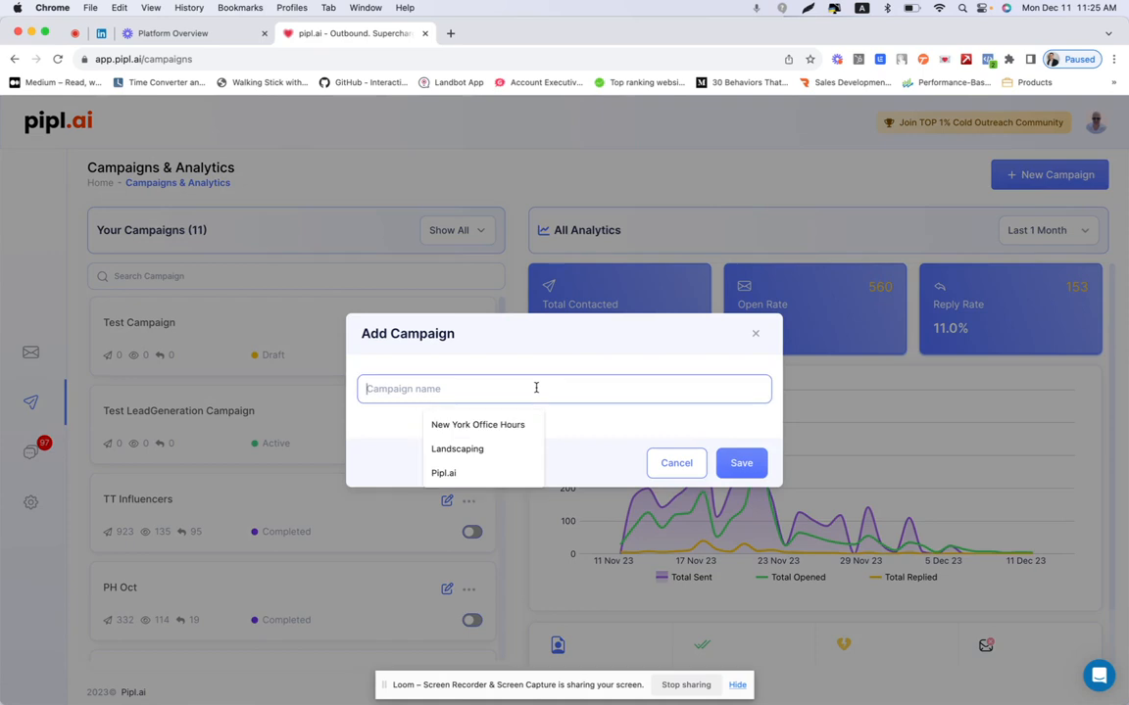
left_click(473, 448)
left_click(741, 463)
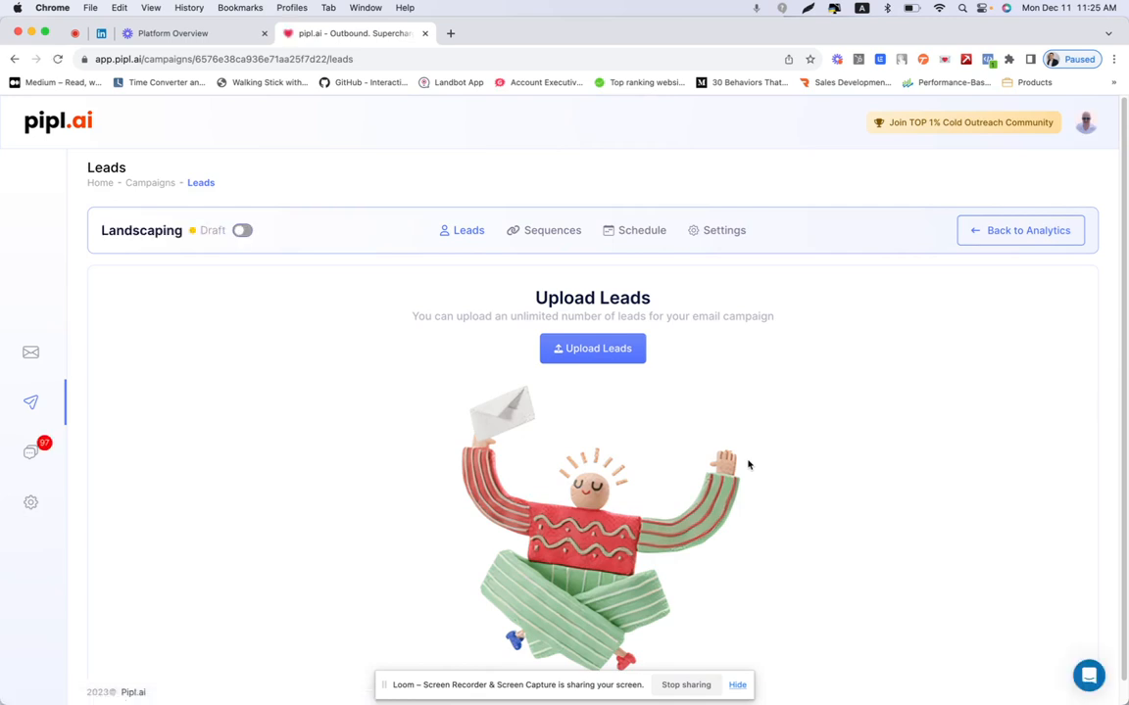
Step: Load sample.csv from the data folder as the CSV lead list for the Landscaping campaign
left_click(591, 350)
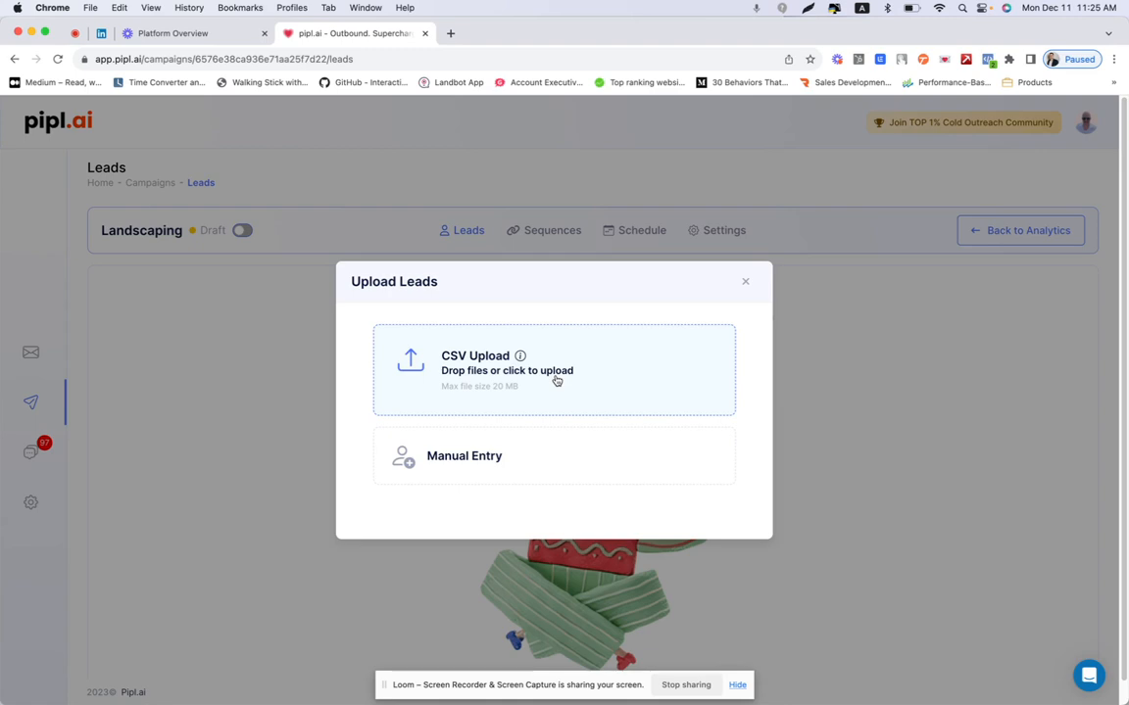
left_click(555, 380)
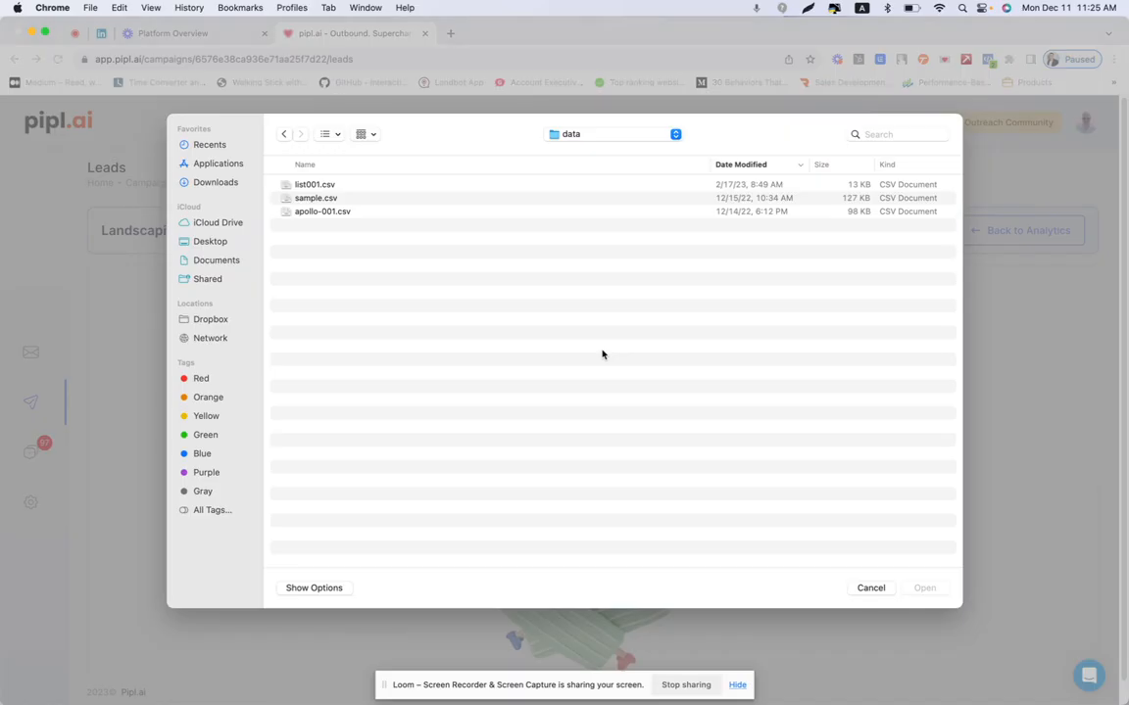
left_click(296, 198)
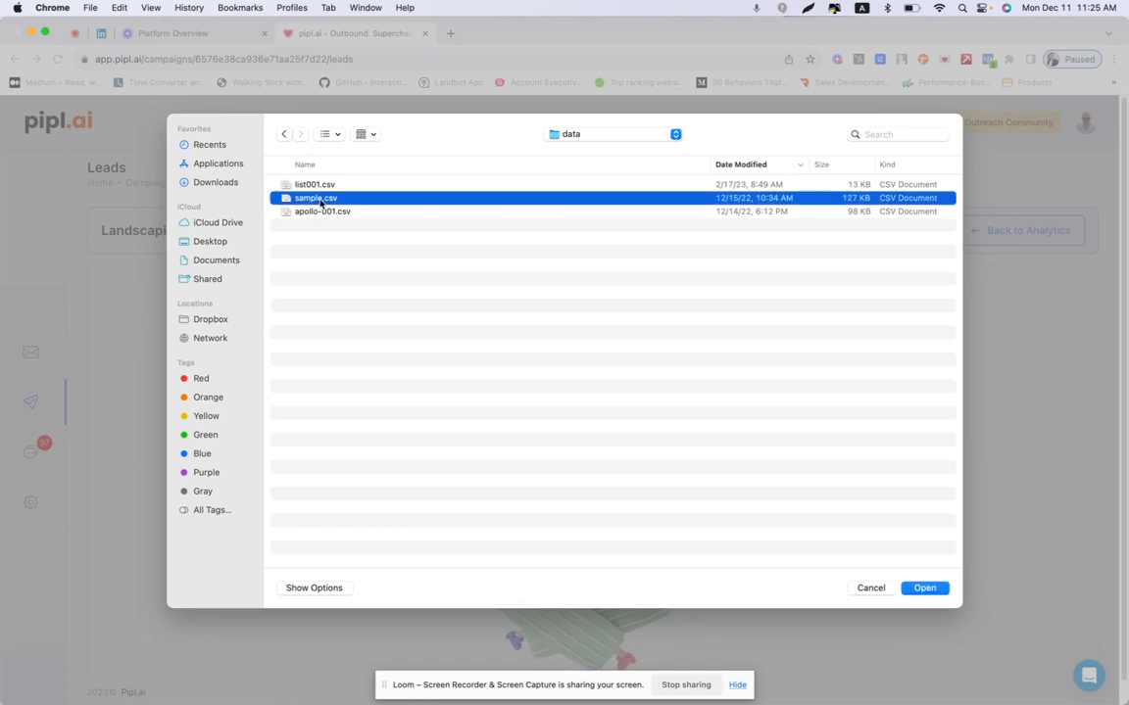
left_click(924, 588)
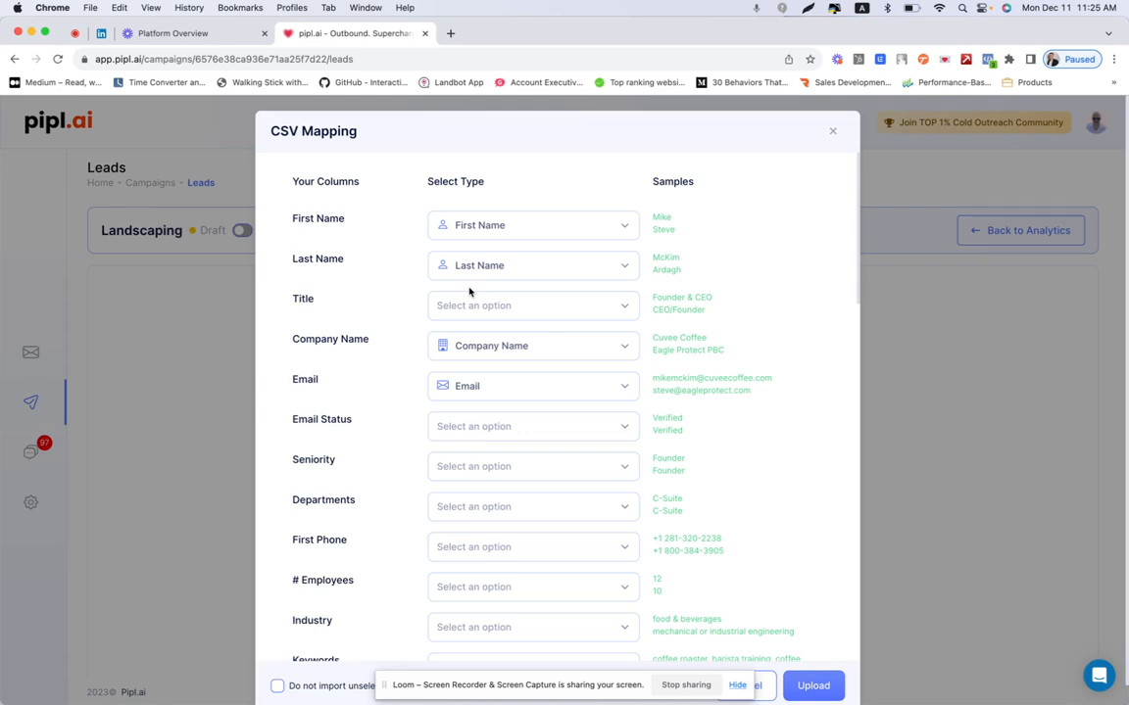
Step: Look over the CSV column mapping and set the Email Status column to Do Not Import
scroll(567, 327, "down", 2)
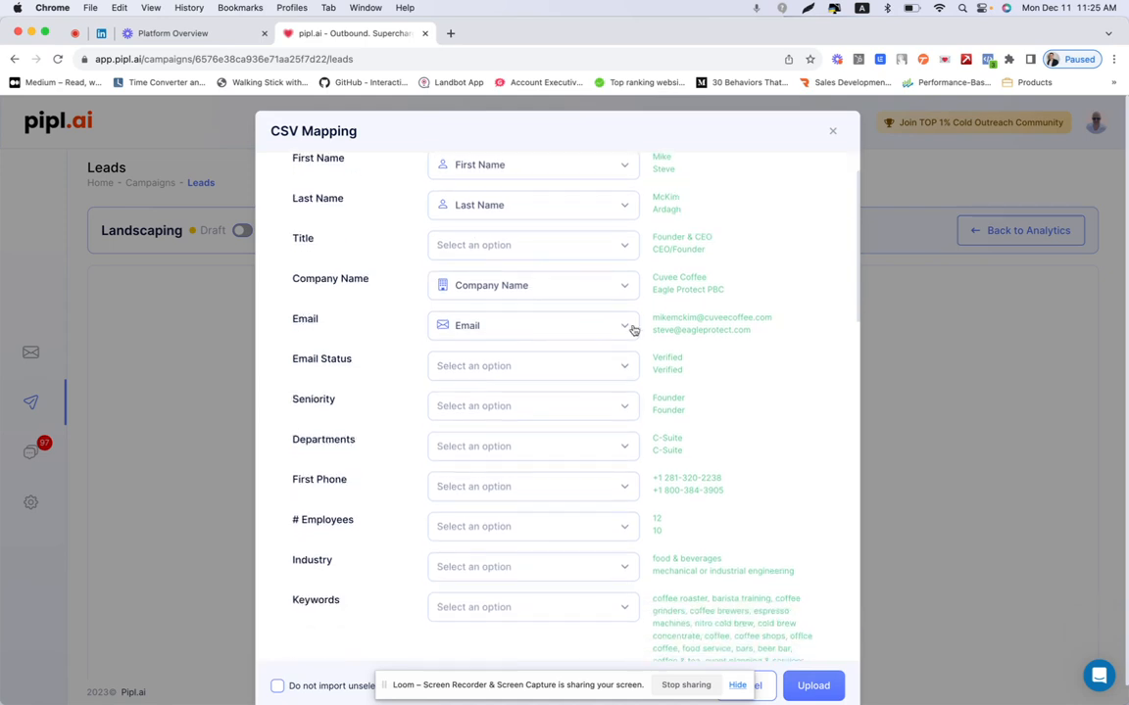
scroll(587, 367, "up", 2)
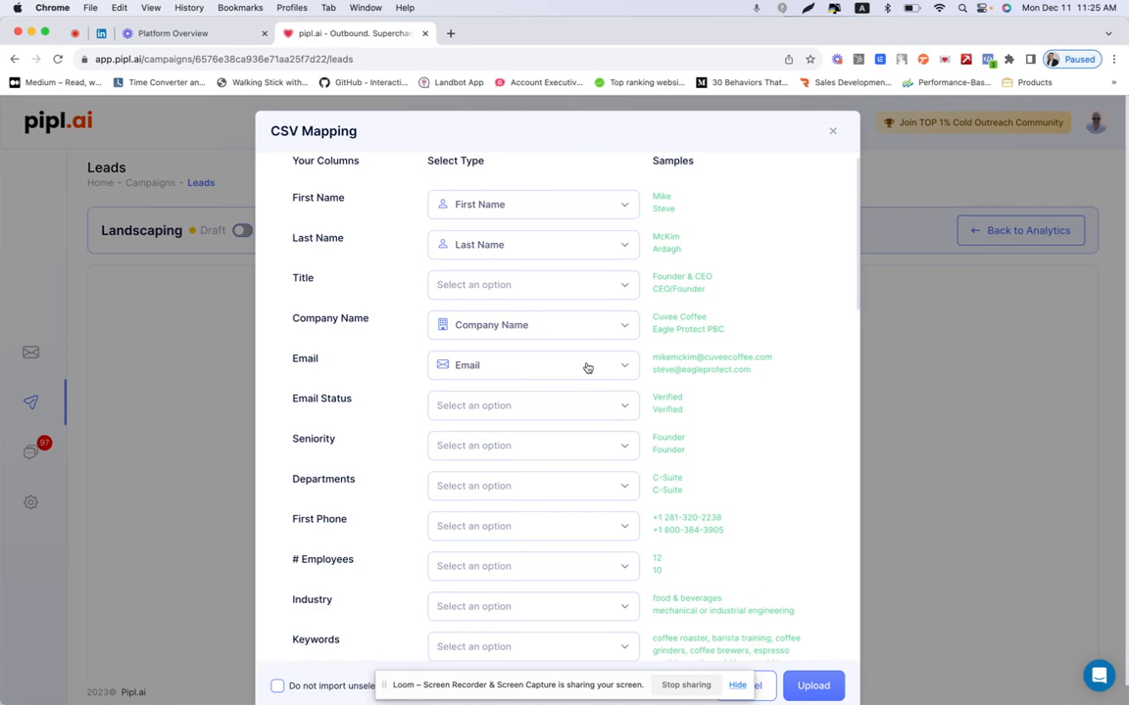
left_click(555, 410)
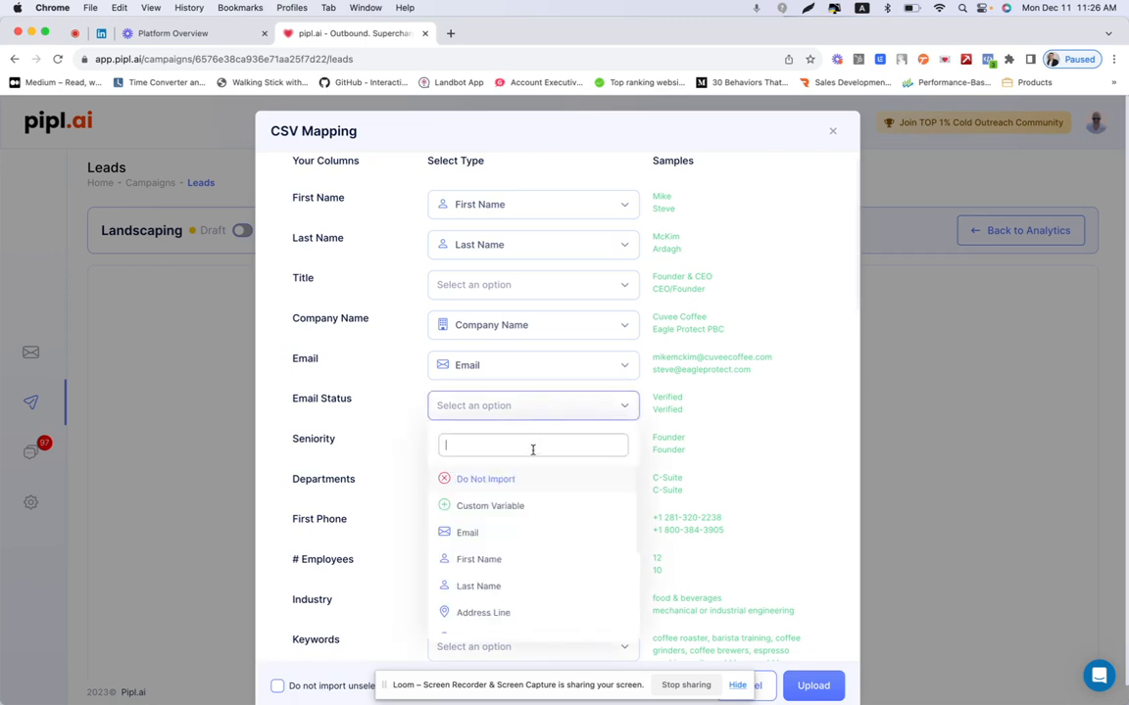
left_click(519, 480)
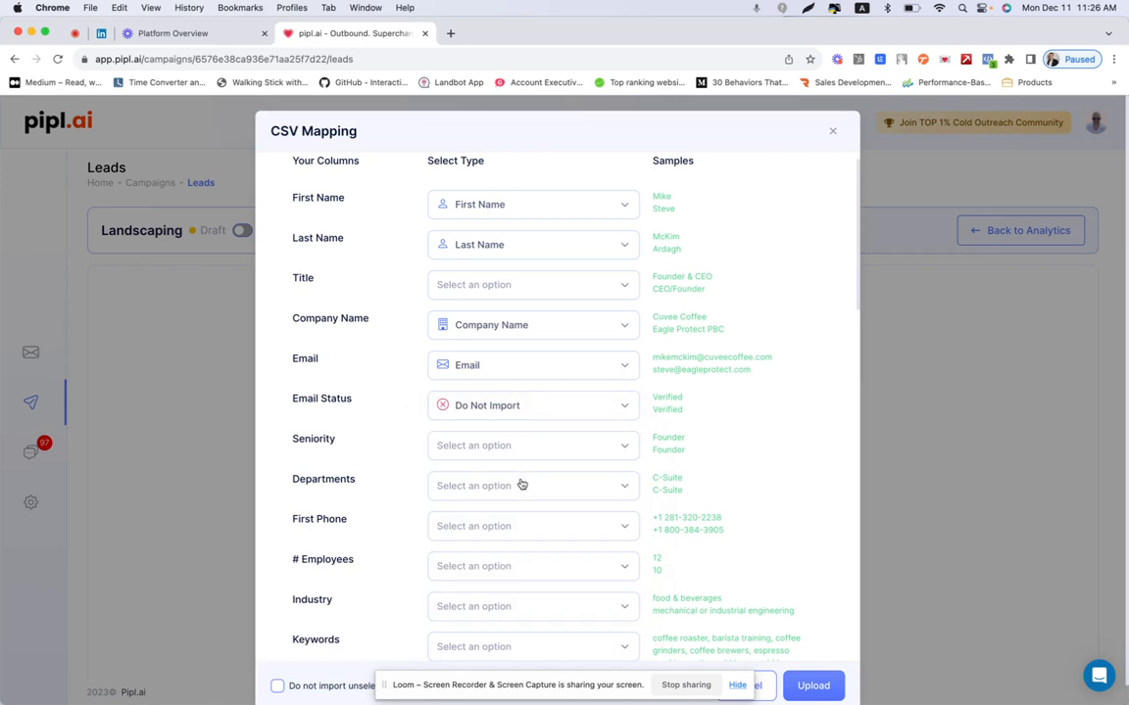
Step: Map the First Phone and Keywords columns as custom variables in the CSV mapping
scroll(579, 486, "down", 2)
left_click(576, 482)
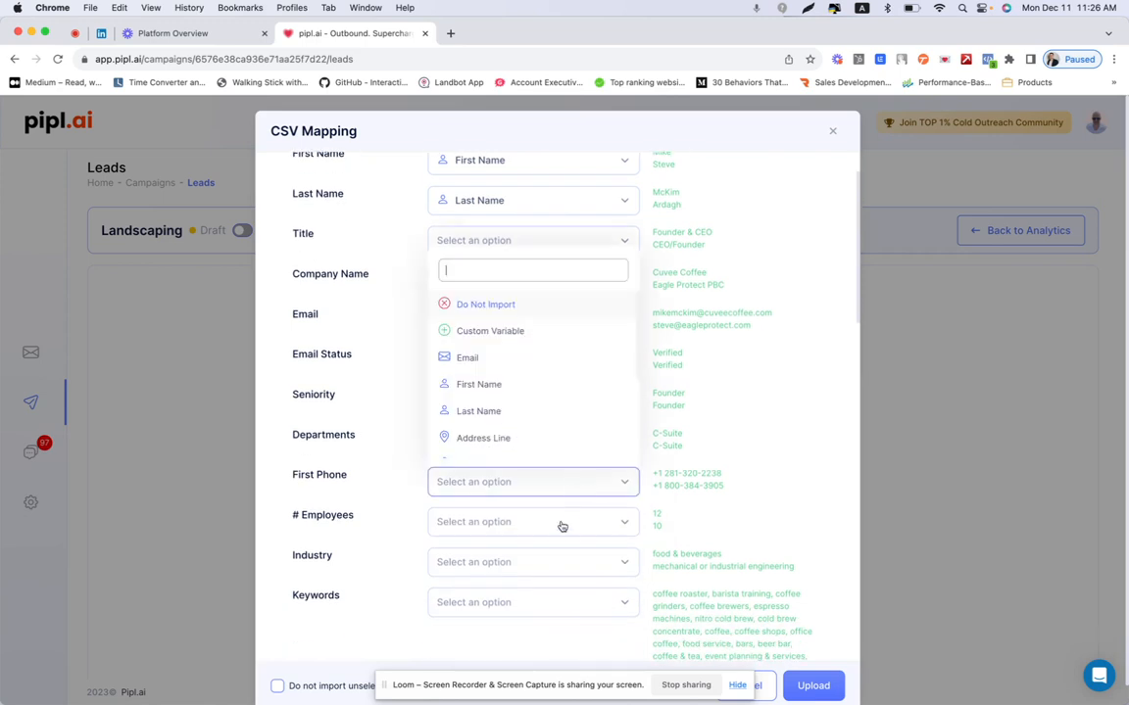
left_click(536, 330)
scroll(672, 529, "down", 2)
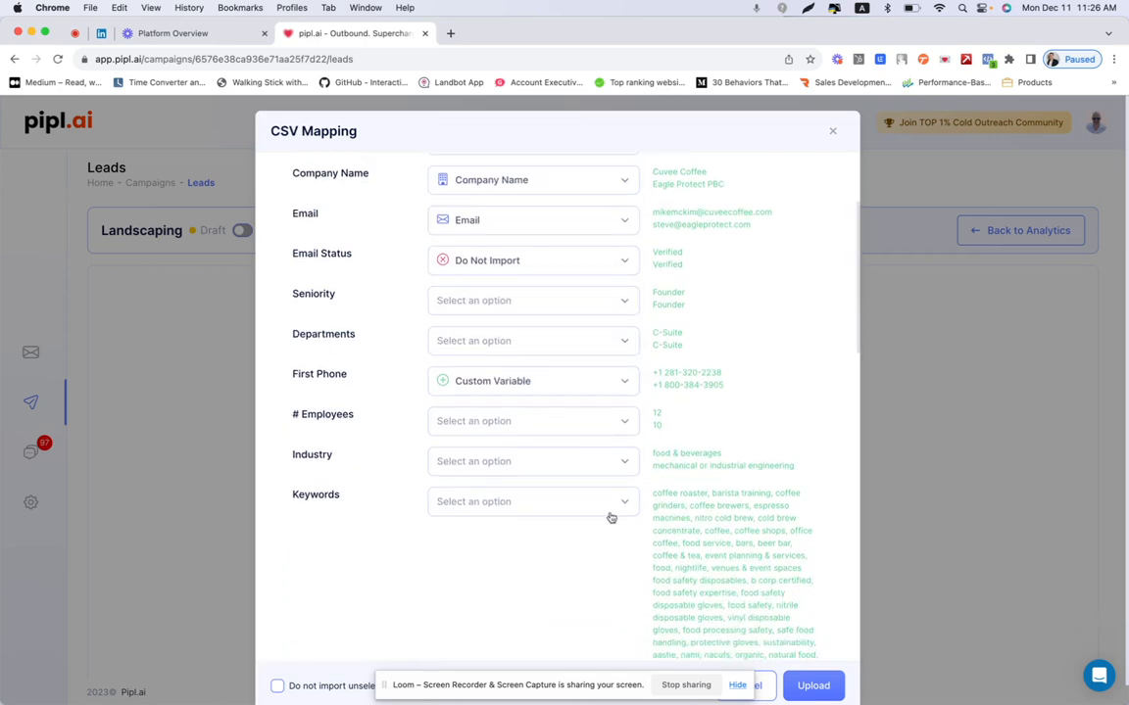
left_click(582, 503)
left_click(548, 349)
Step: Exclude the unselected columns from the import and upload the mapped leads to the campaign
scroll(335, 642, "down", 2)
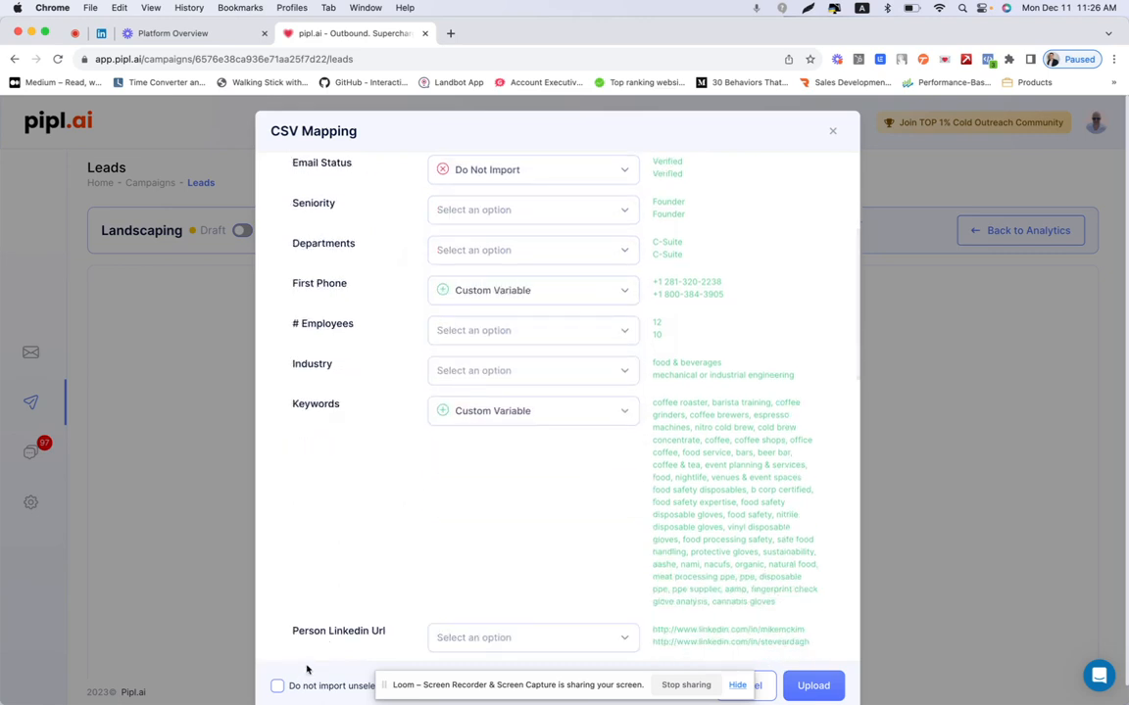
scroll(328, 537, "down", 1)
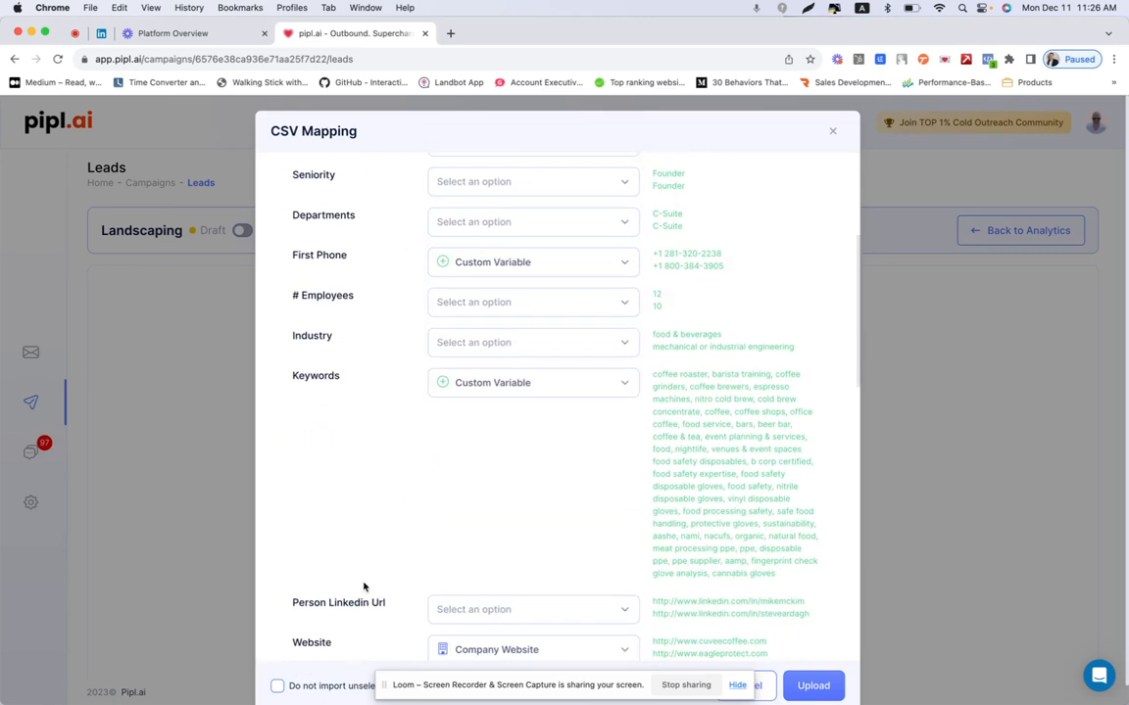
left_click(277, 686)
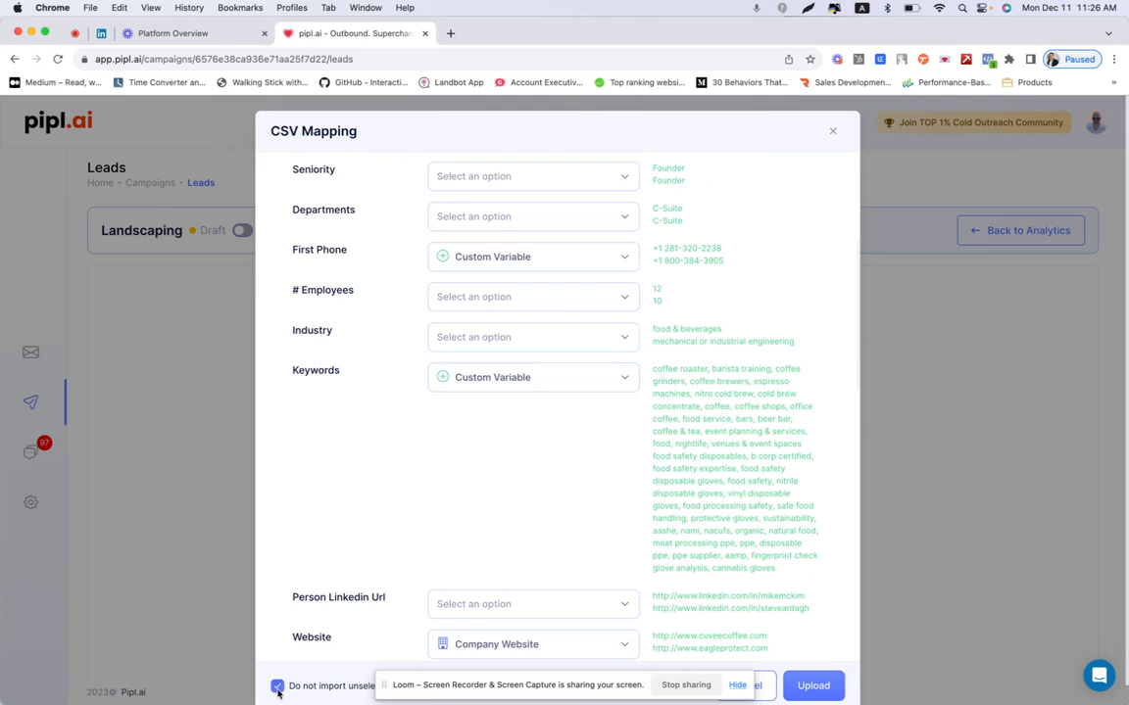
left_click(814, 686)
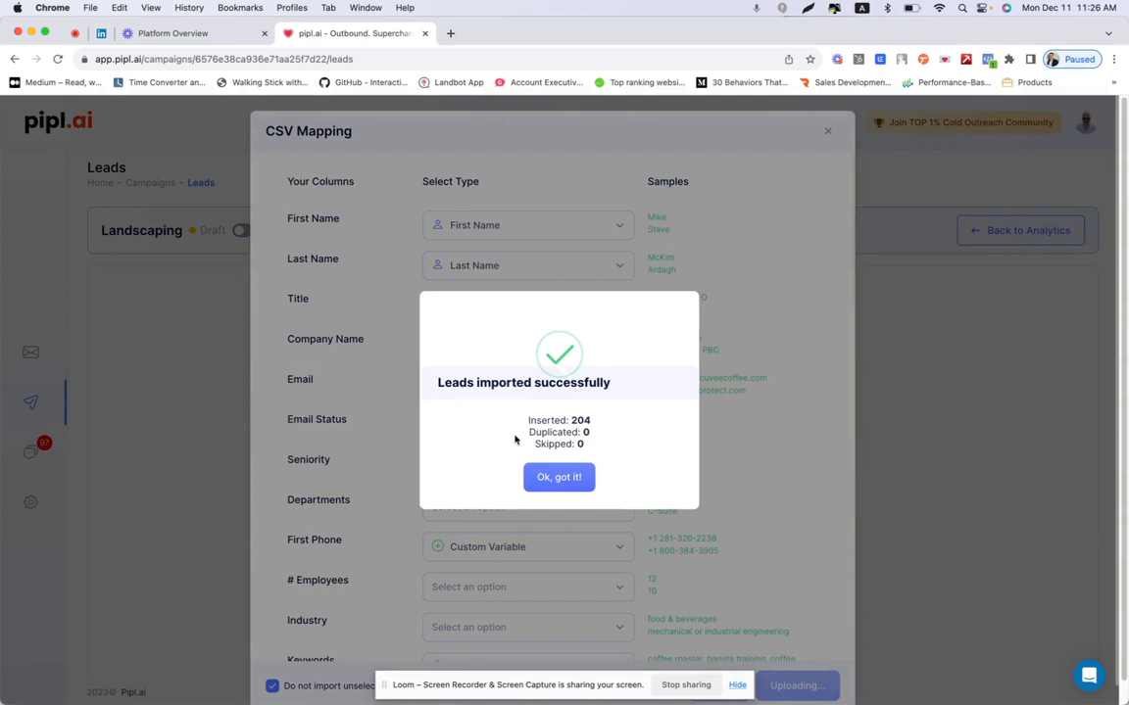
left_click(540, 480)
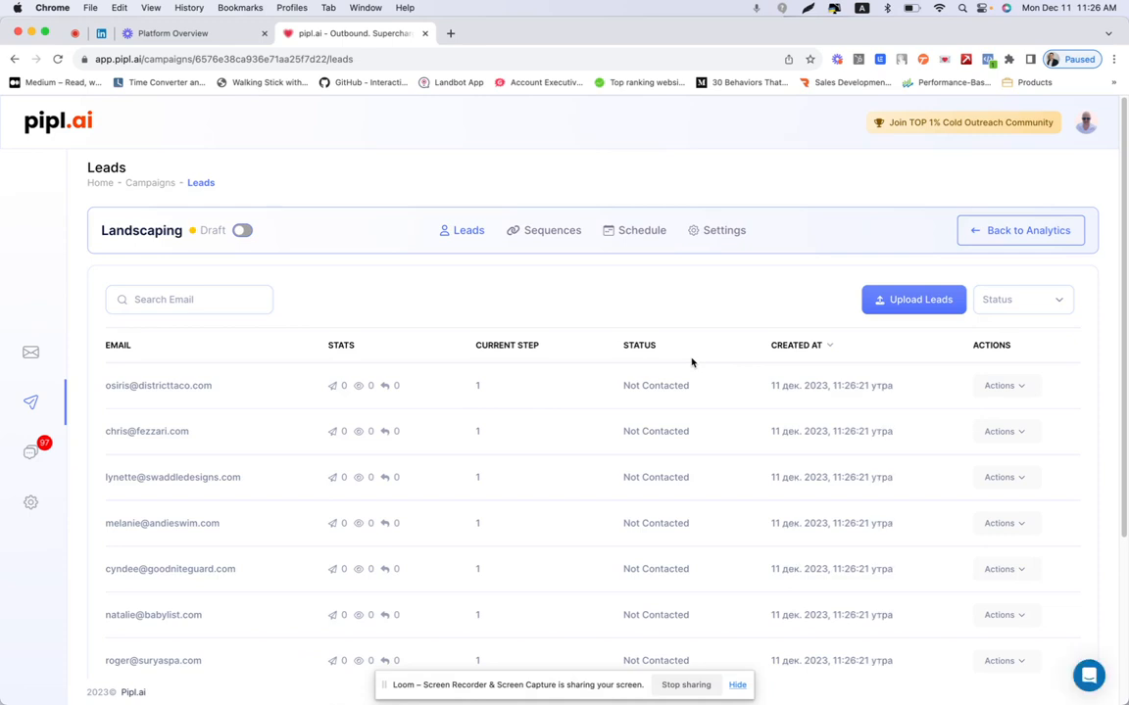
Step: Open the campaign's sequences and look at the subject line and email body of Step 1
left_click(544, 241)
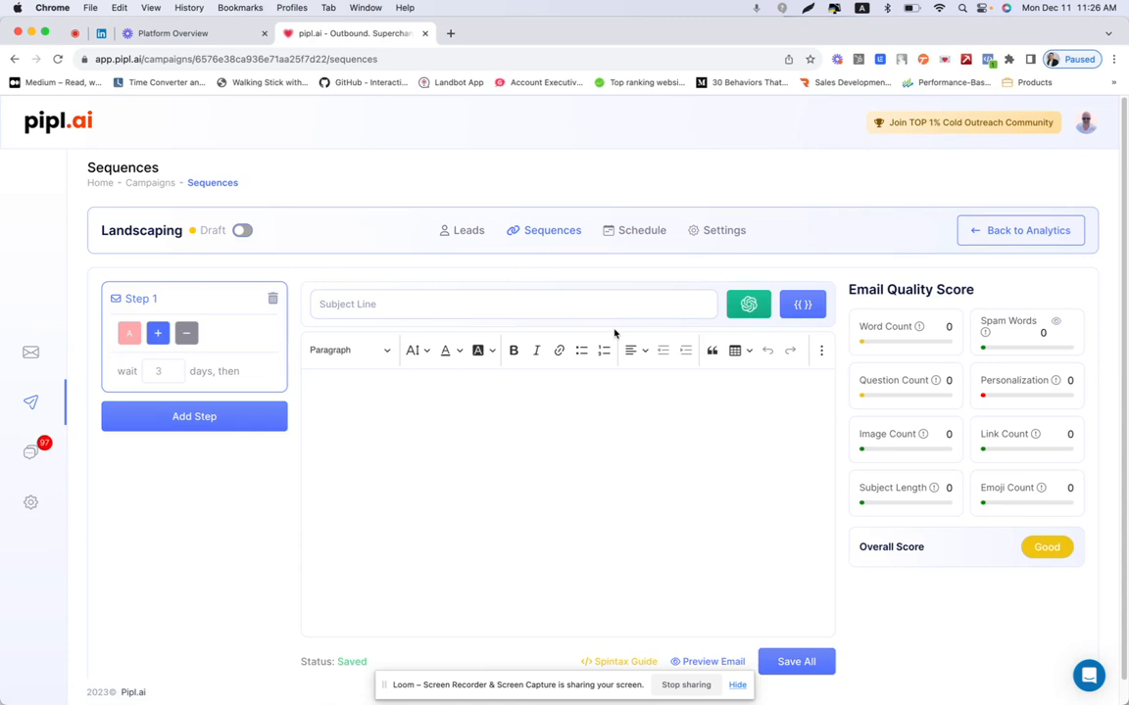
left_click(338, 304)
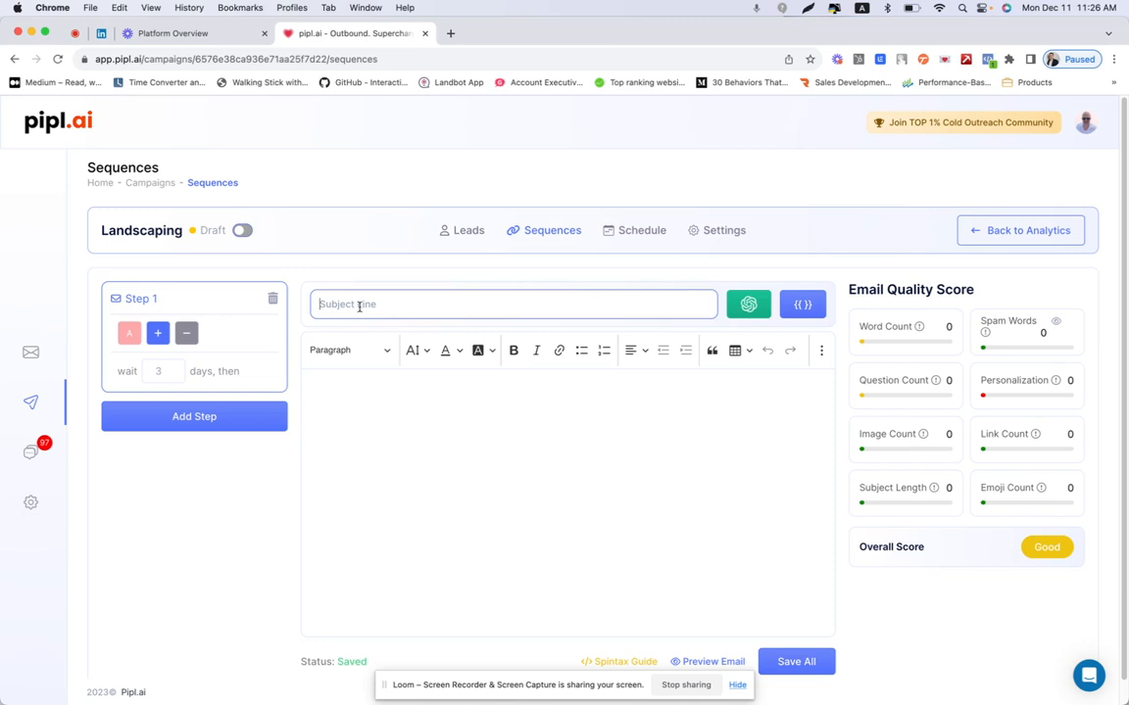
left_click(368, 394)
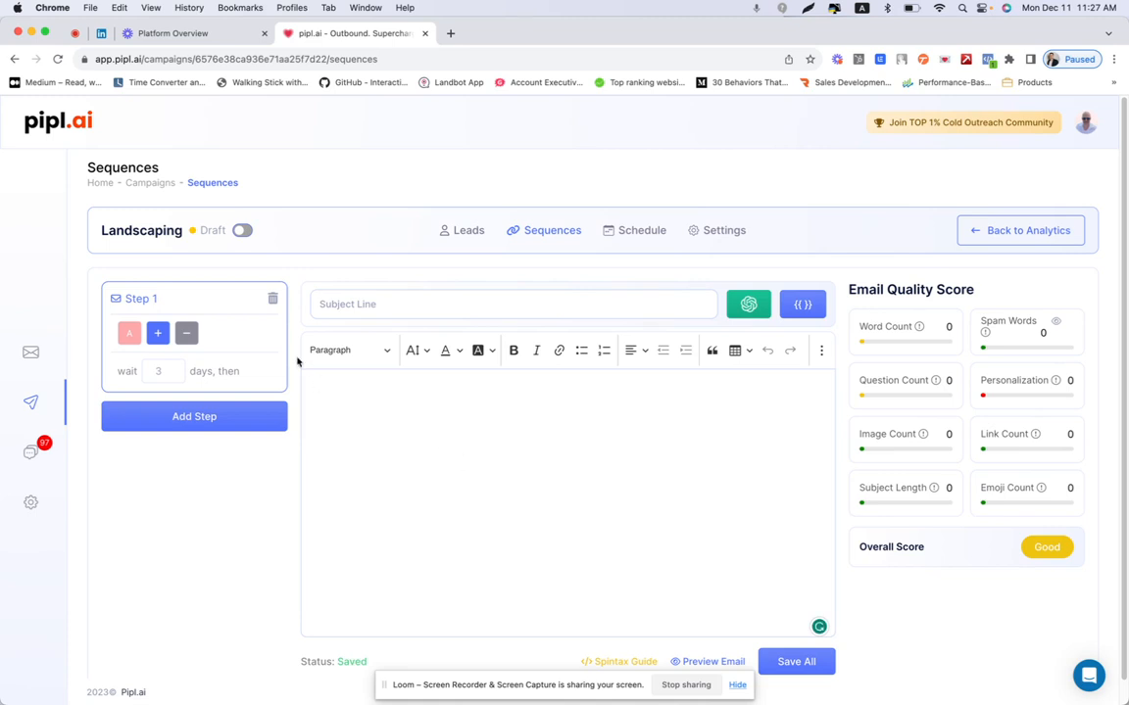
Step: Add variants B, C and D to Step 1, declining the content copy for B and accepting it for C and D
left_click(160, 334)
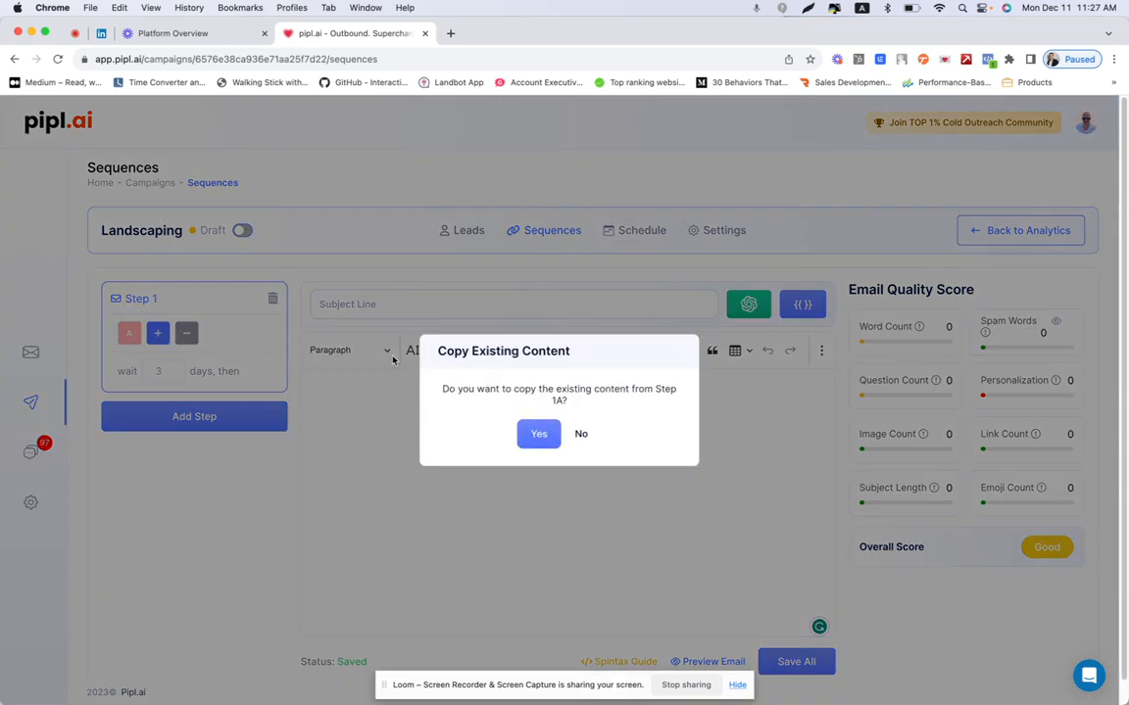
left_click(576, 433)
left_click(193, 334)
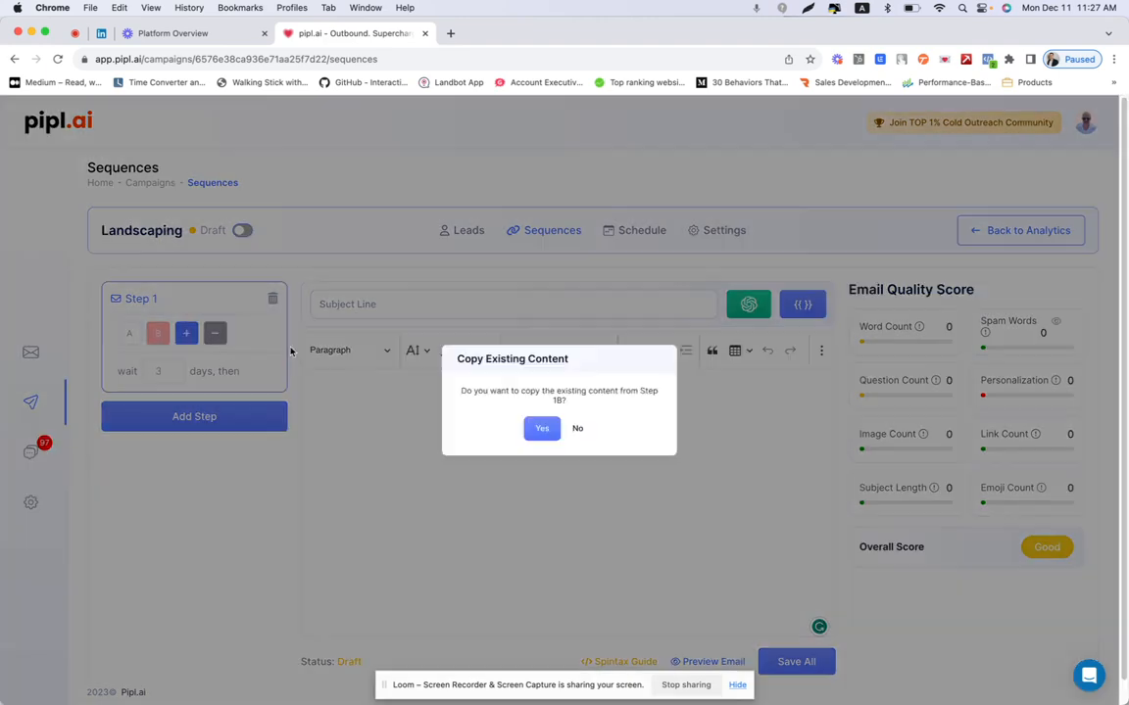
left_click(527, 432)
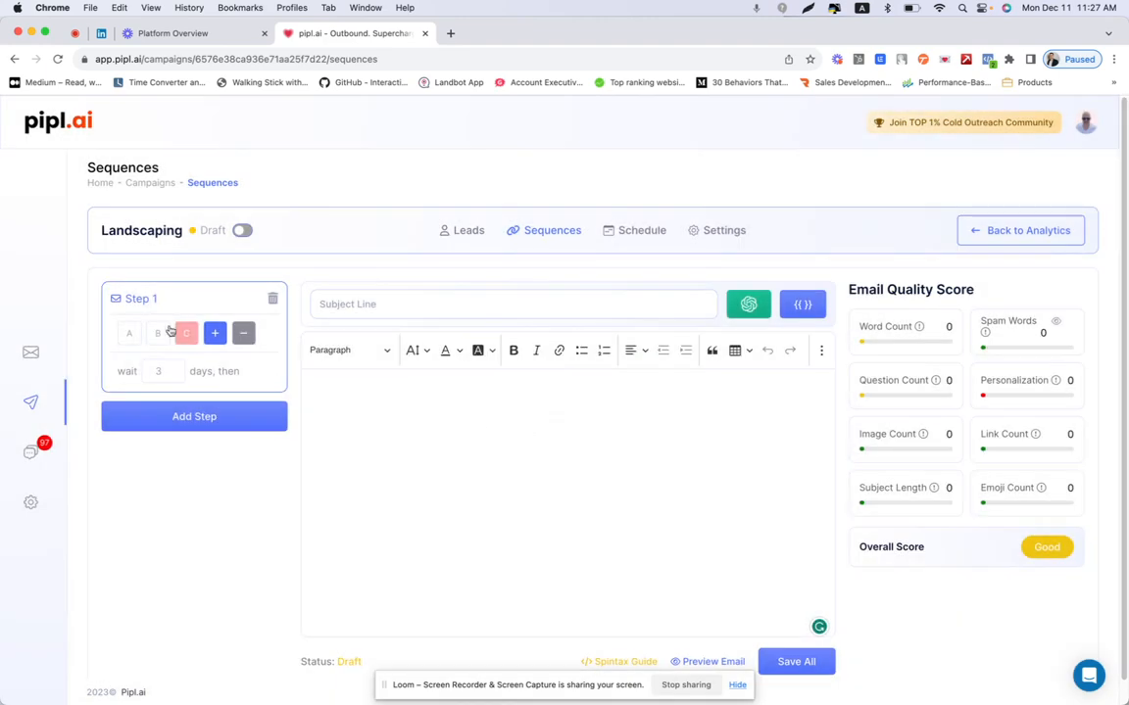
left_click(215, 333)
left_click(552, 442)
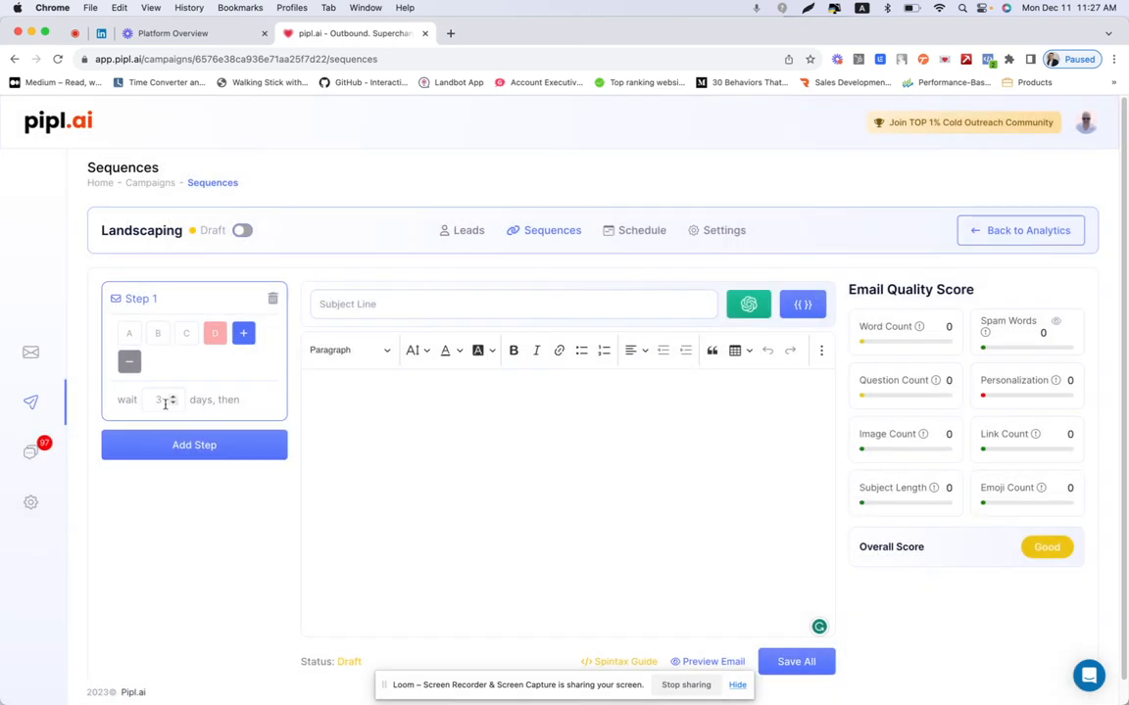
Step: Add a second and a third step to the Landscaping sequence and open each of them
left_click(187, 447)
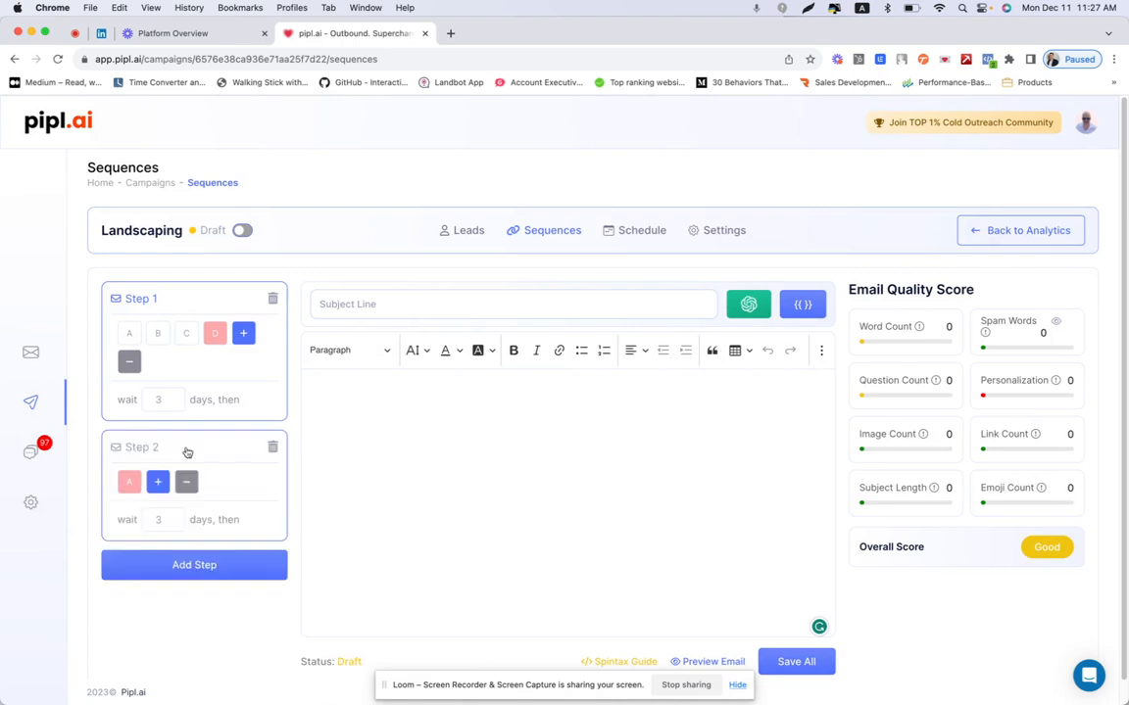
left_click(195, 564)
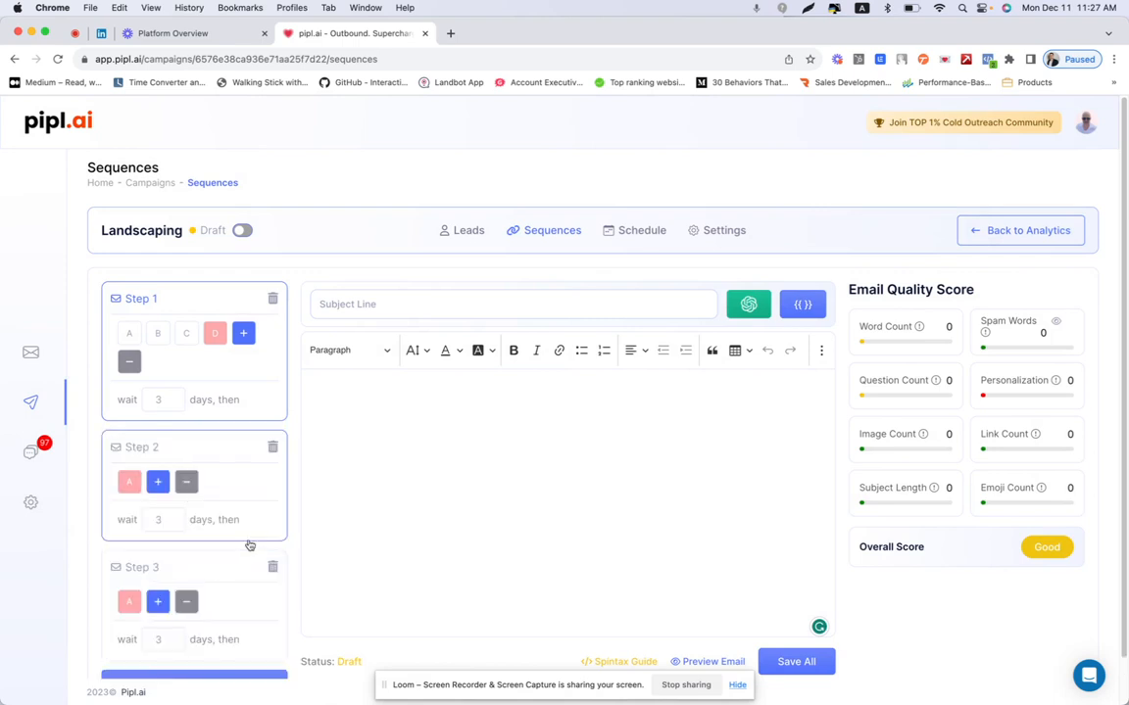
left_click(240, 455)
left_click(231, 605)
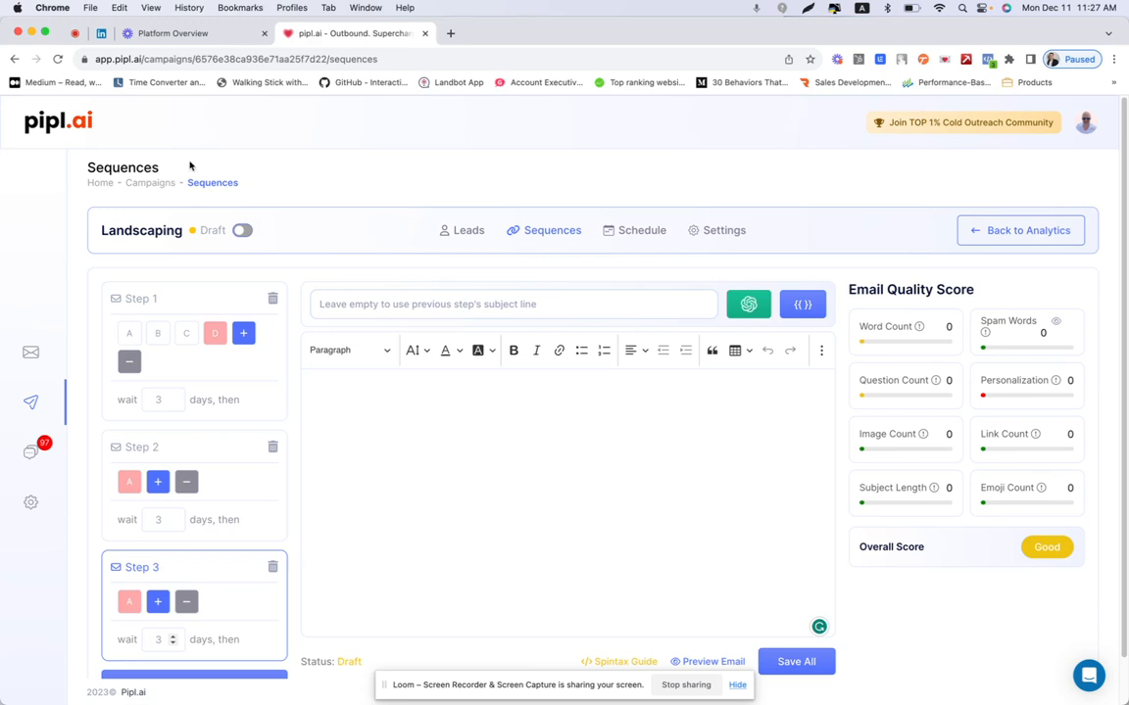
Step: Leave the Landscaping sequence without saving and open the TT Influencers campaign's sequences to view its Email Quality Score
left_click(33, 402)
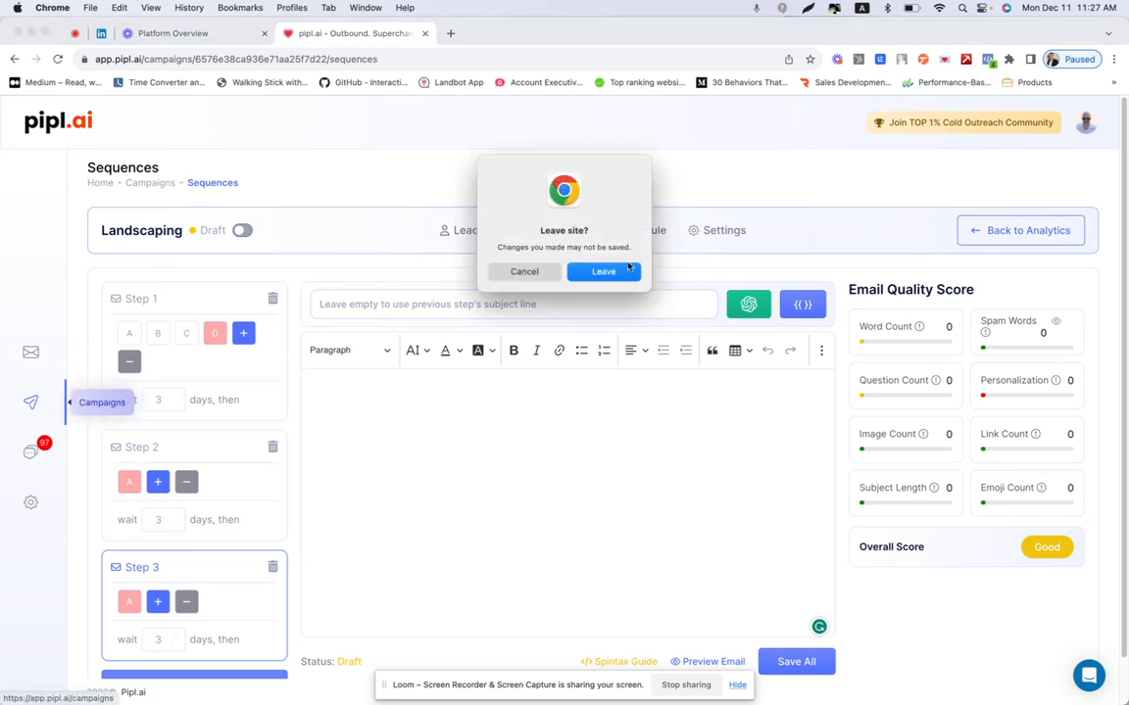
left_click(597, 273)
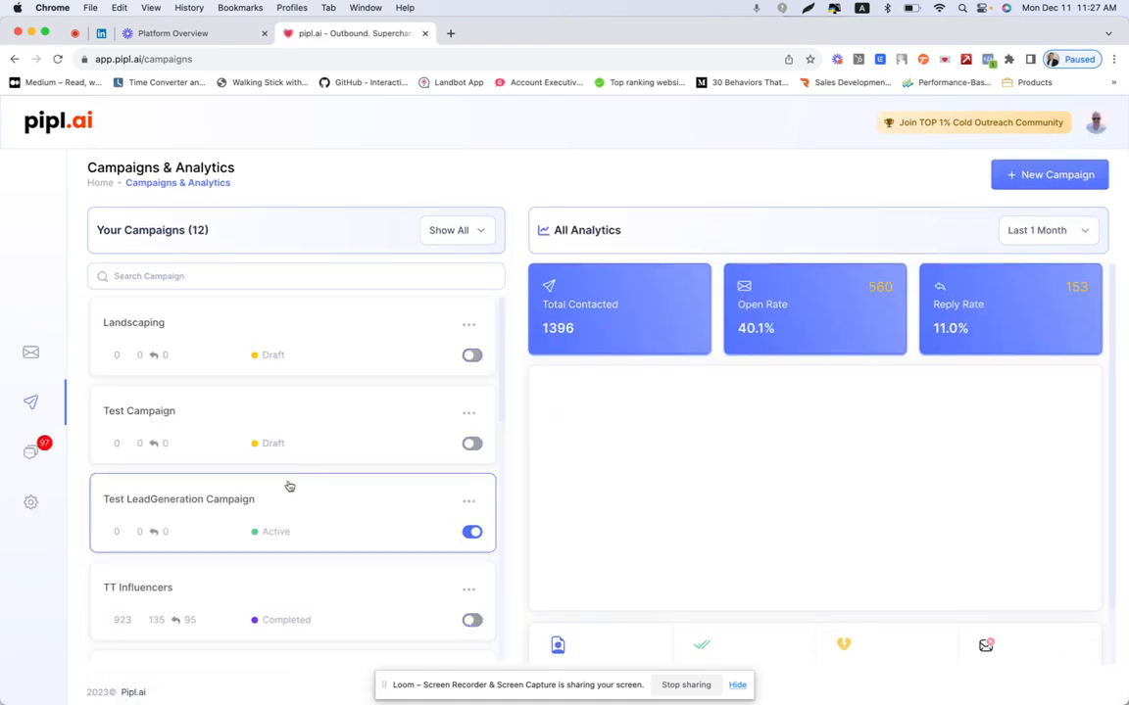
left_click(263, 607)
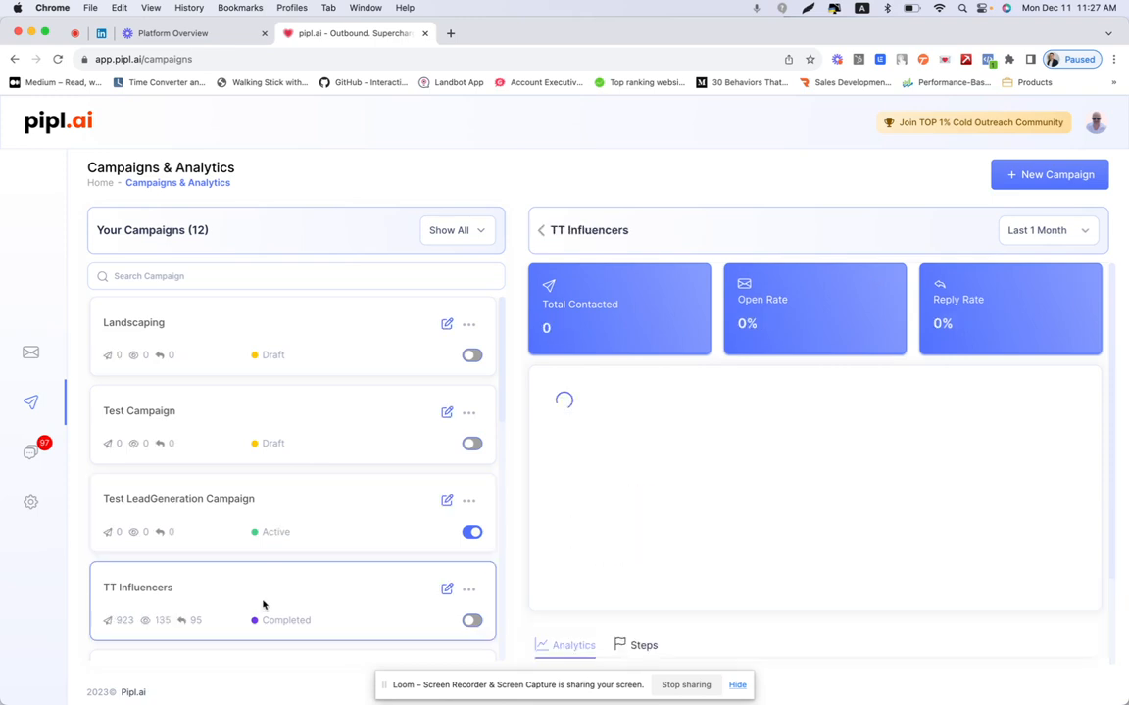
left_click(446, 591)
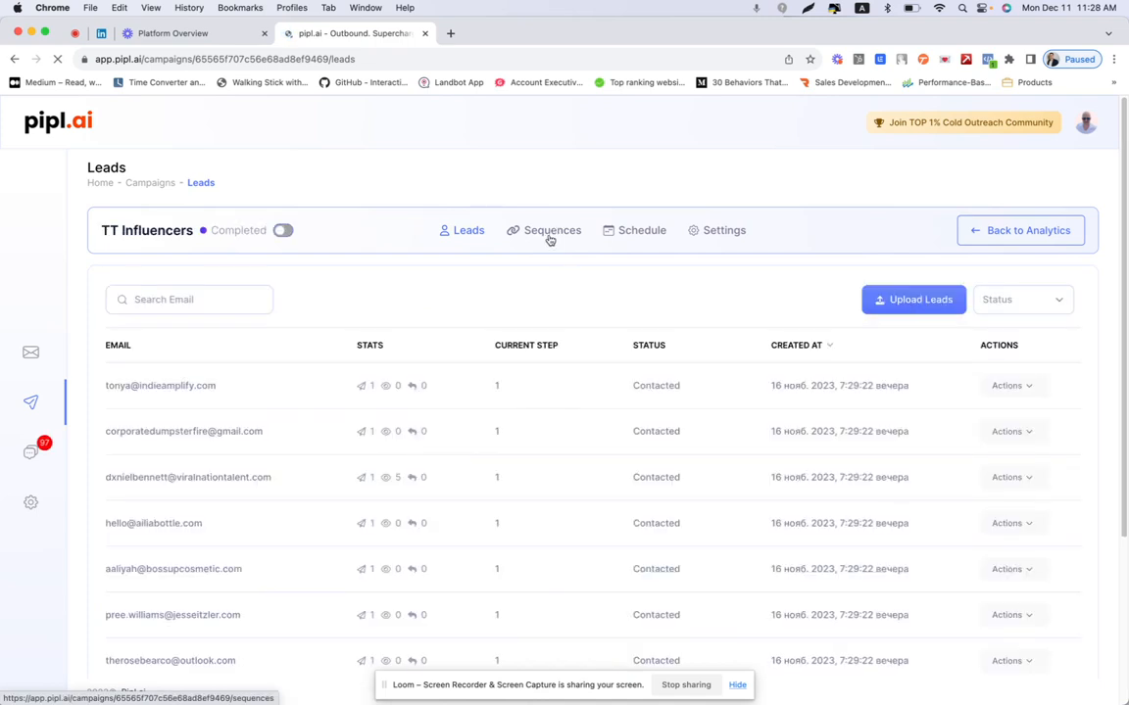
left_click(550, 235)
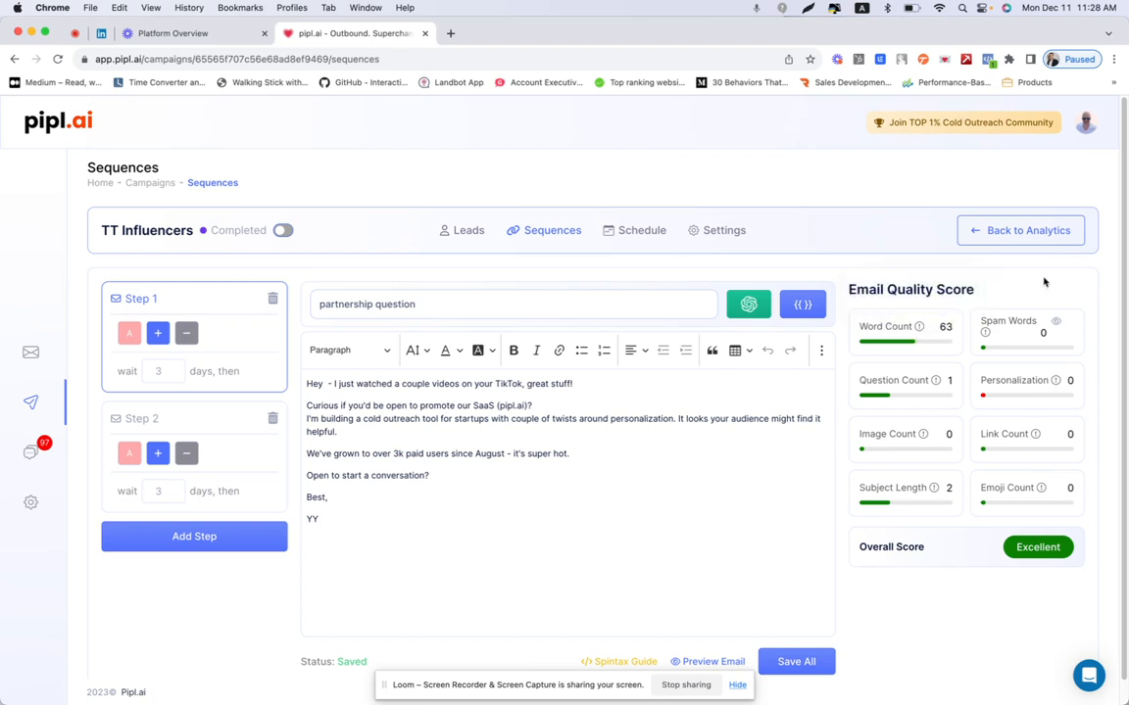
mouse_move(921, 331)
scroll(1016, 391, "down", 1)
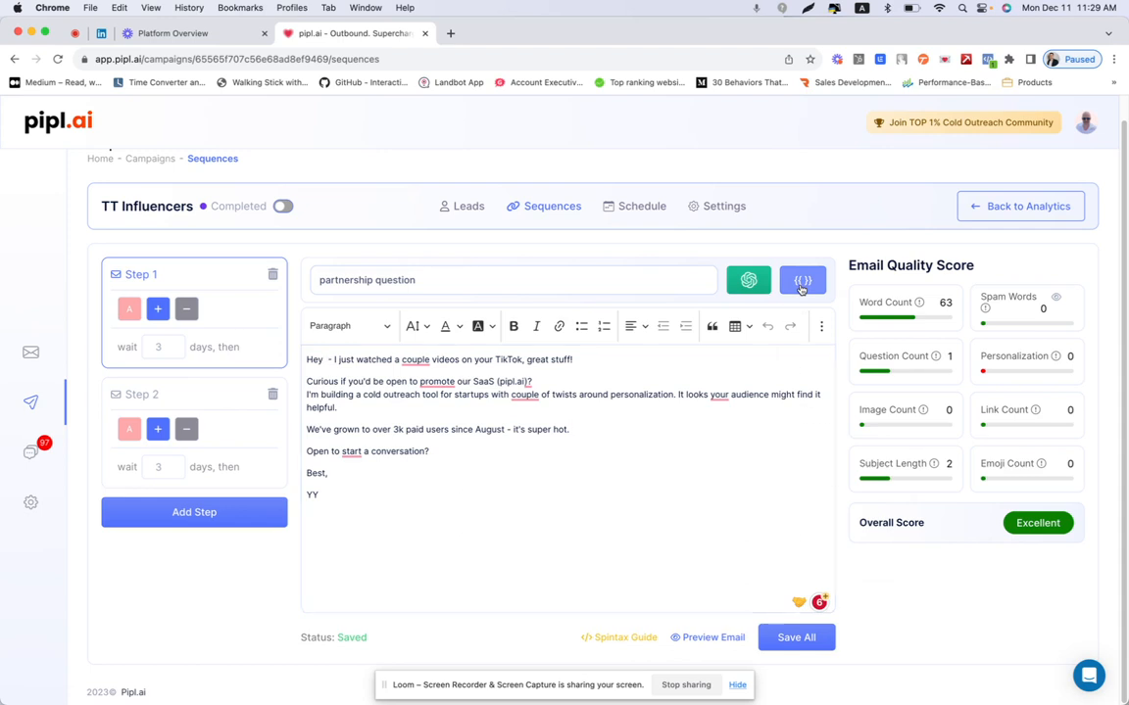
Step: Insert the {{first_name}} variable after 'Hey' in the Step 1 email body
left_click(801, 284)
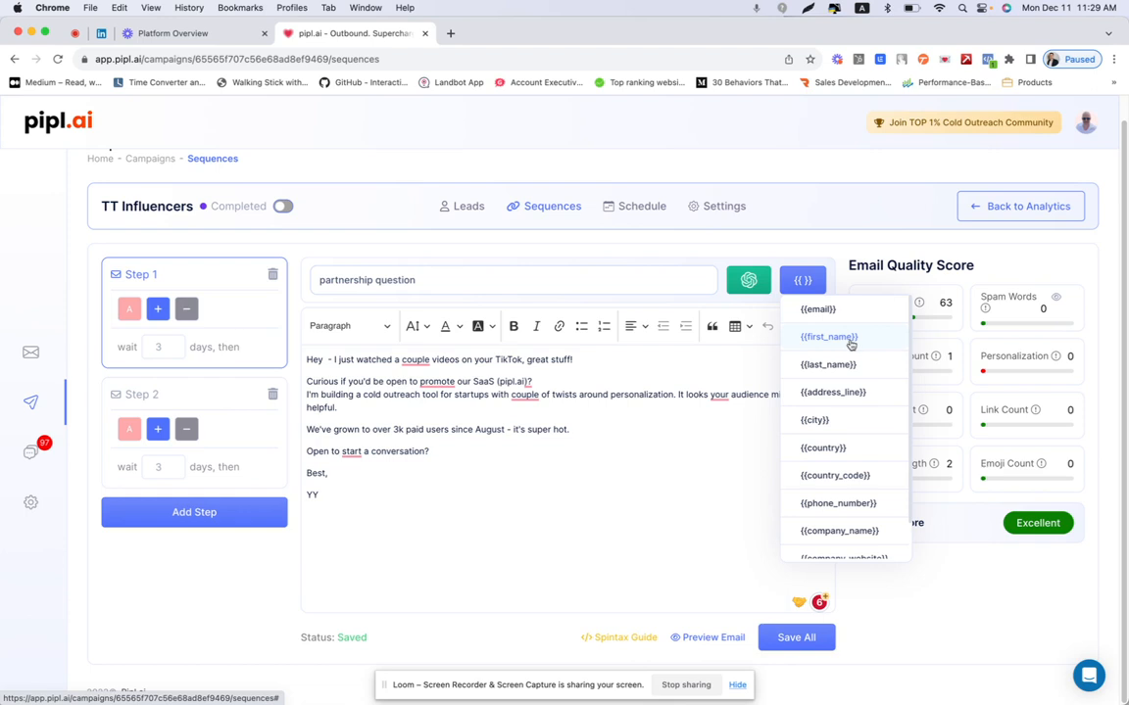
left_click(848, 338)
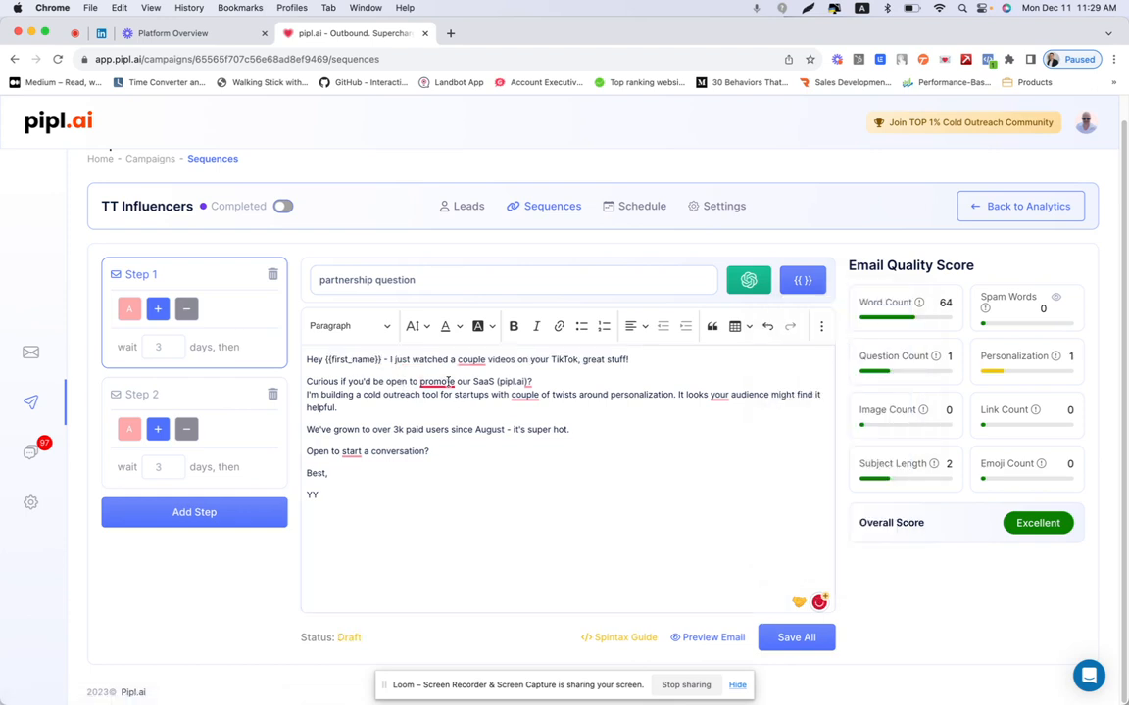
mouse_move(437, 382)
Step: Look through the personalization variables available for the email, then close the list without inserting one
left_click(802, 280)
scroll(828, 428, "down", 1)
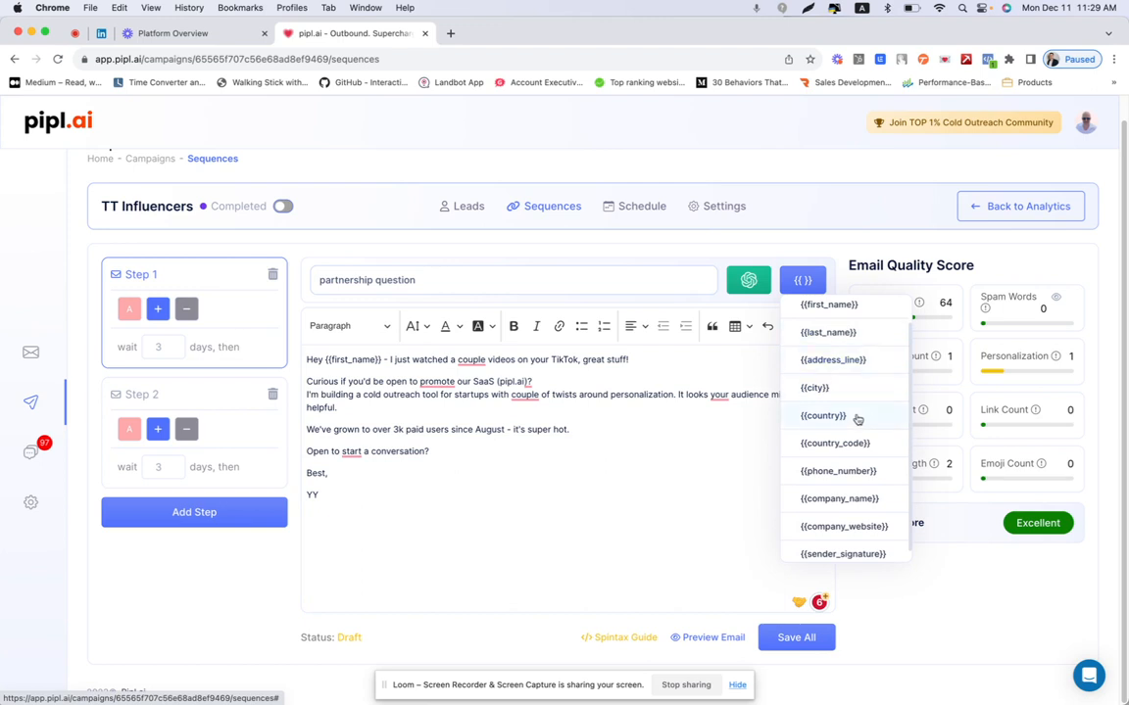
scroll(856, 421, "down", 1)
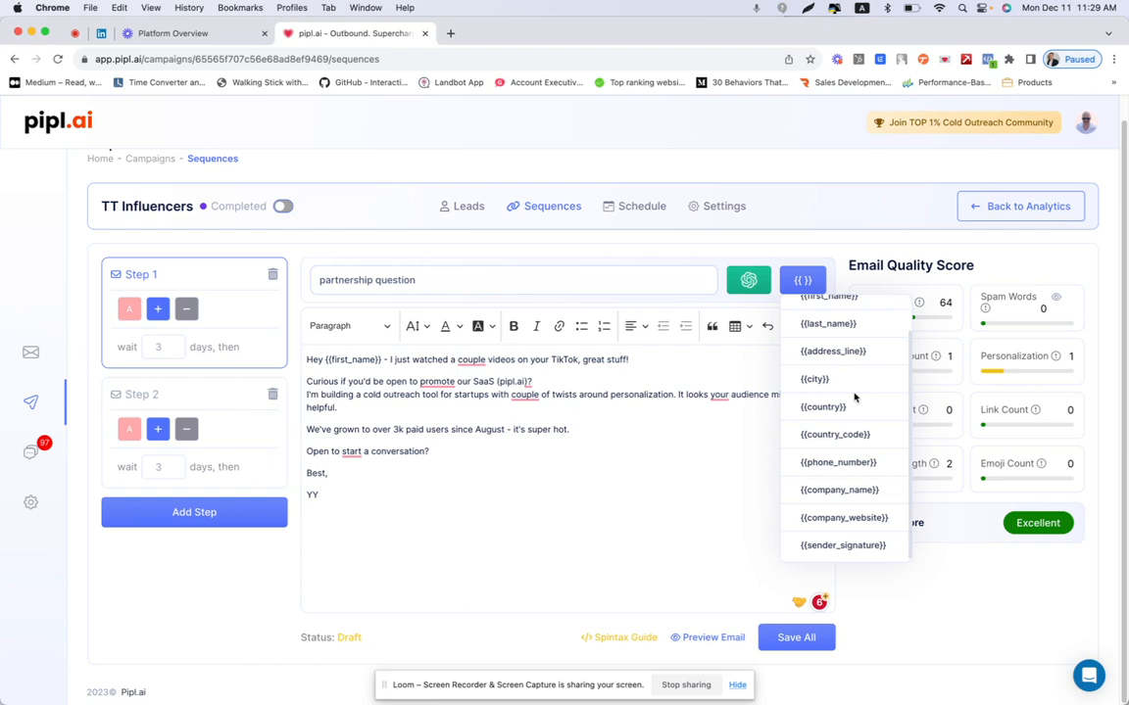
left_click(638, 458)
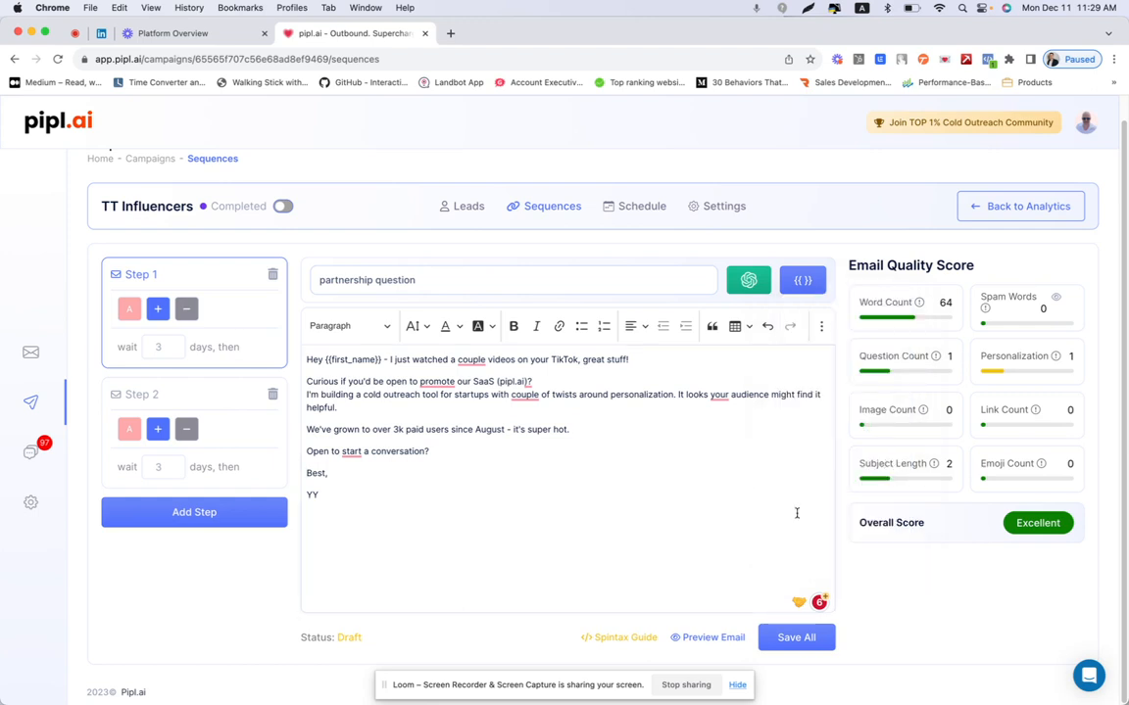
Step: Preview the Step 1 email, refresh the preview twice and close it
left_click(700, 640)
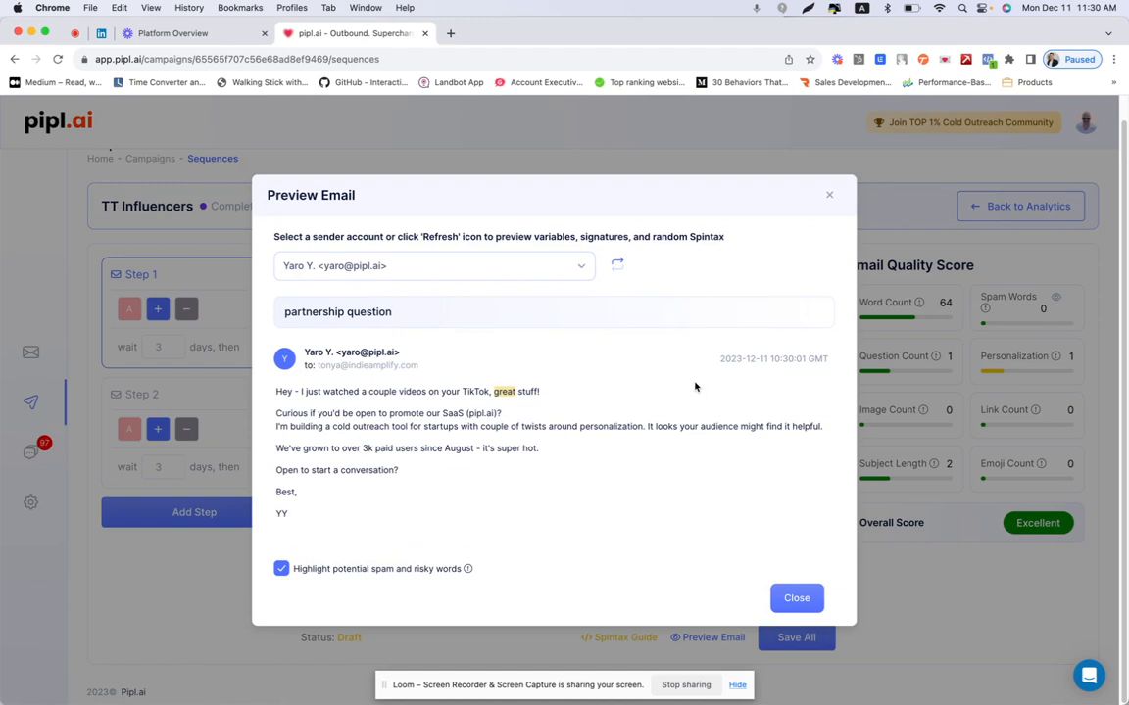
left_click(618, 268)
left_click(619, 269)
left_click(795, 599)
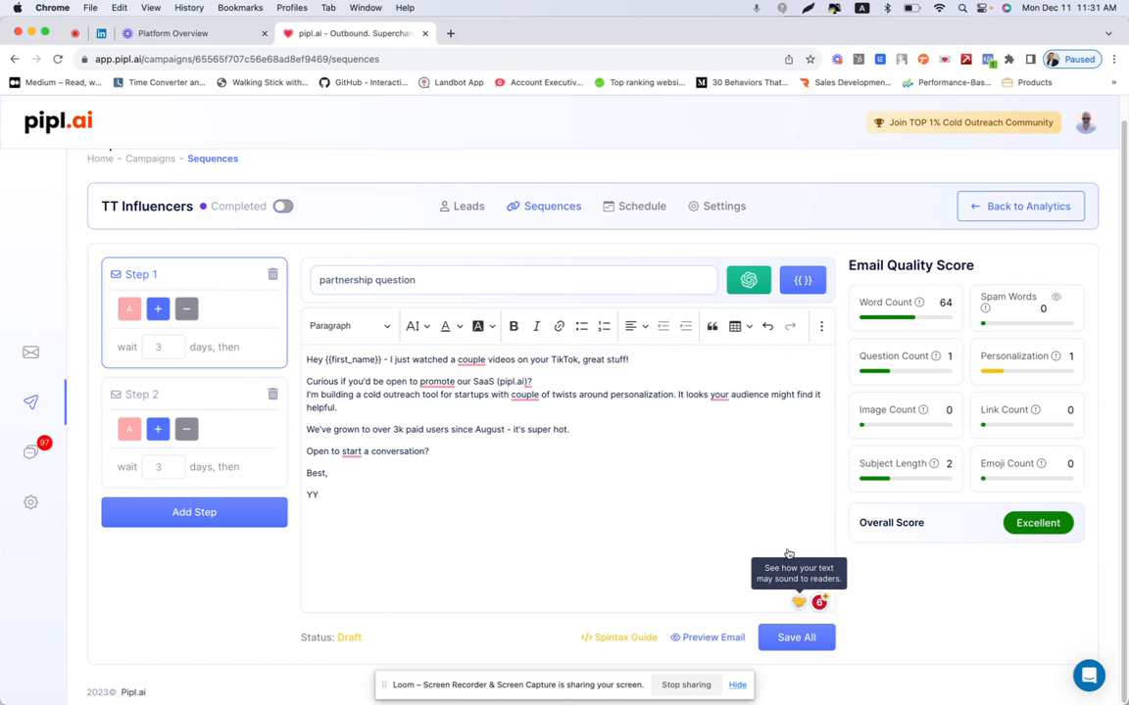
Step: Start generating an Initial Email from scratch with the AI writer and proceed to the background info form
left_click(742, 286)
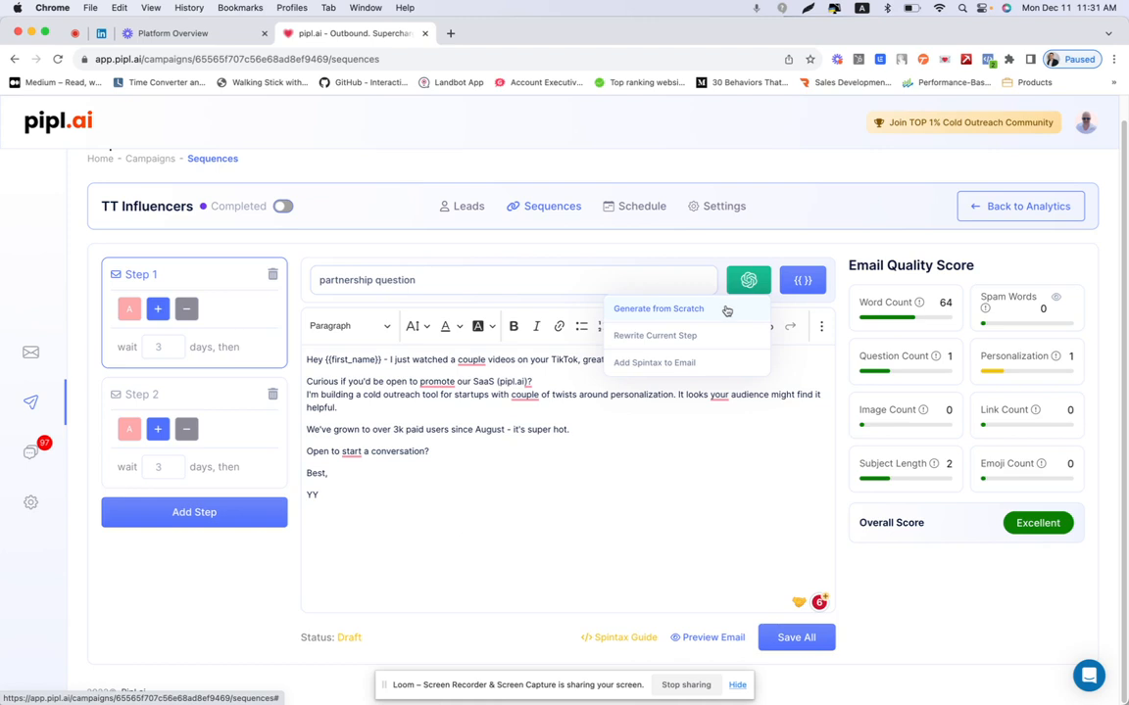
left_click(726, 311)
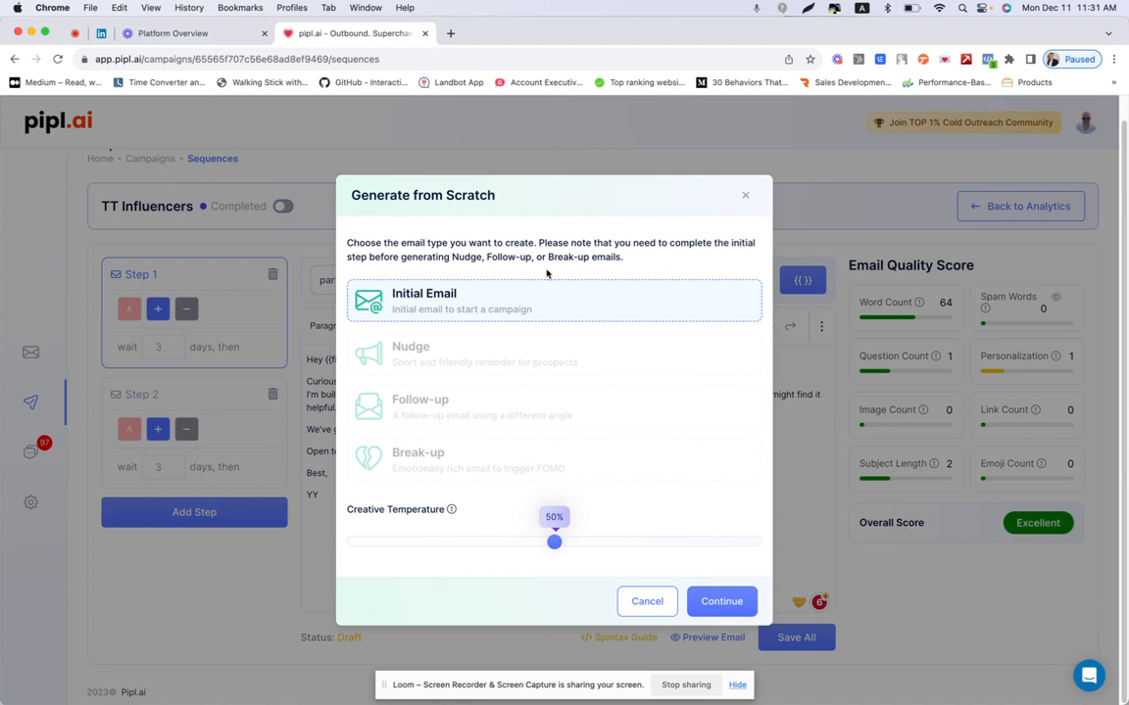
mouse_move(425, 360)
left_click(723, 601)
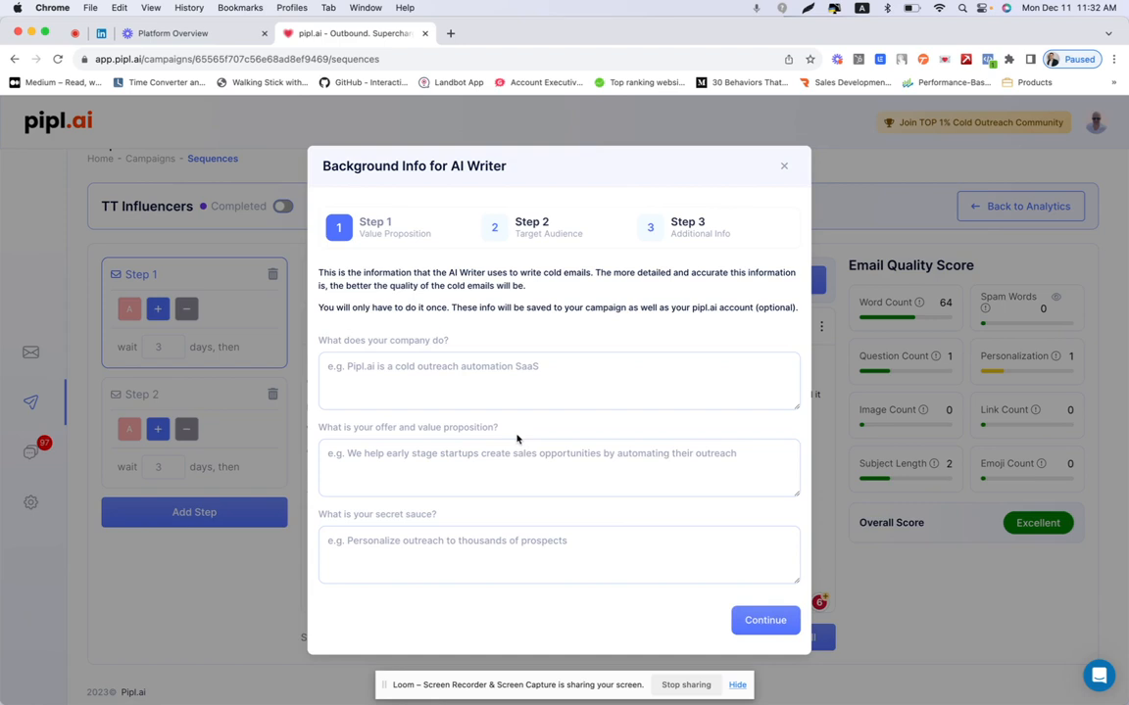
Step: Try to continue past the Value Proposition questions with blank answers
left_click(498, 378)
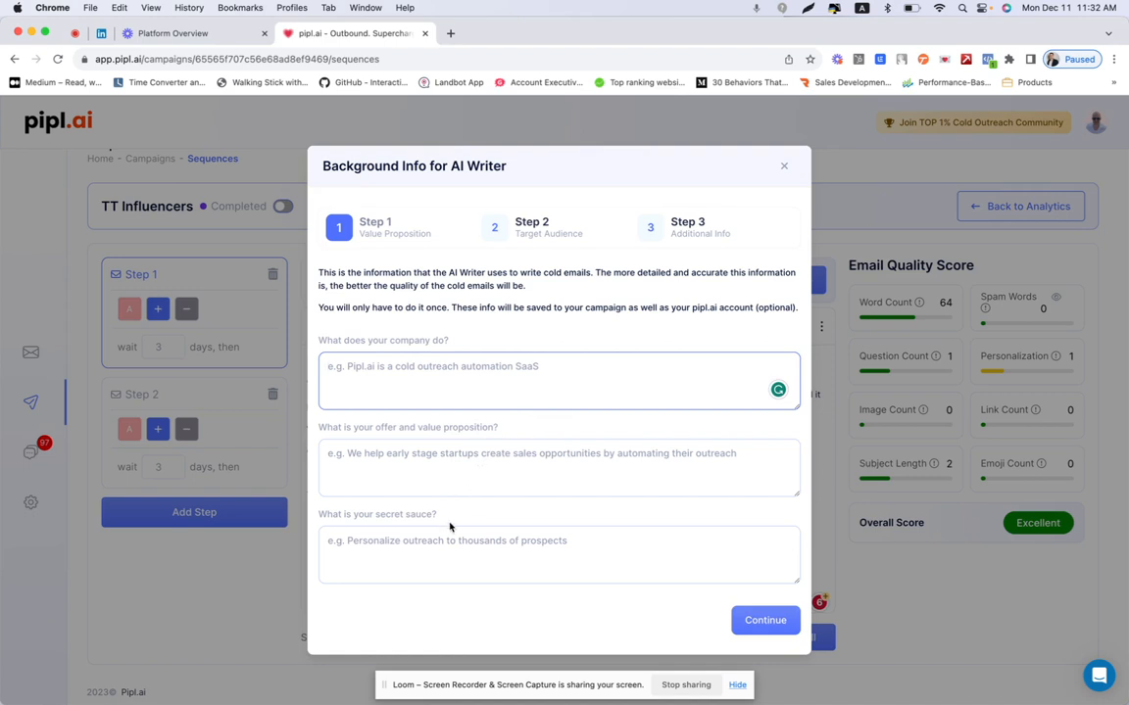
left_click(753, 636)
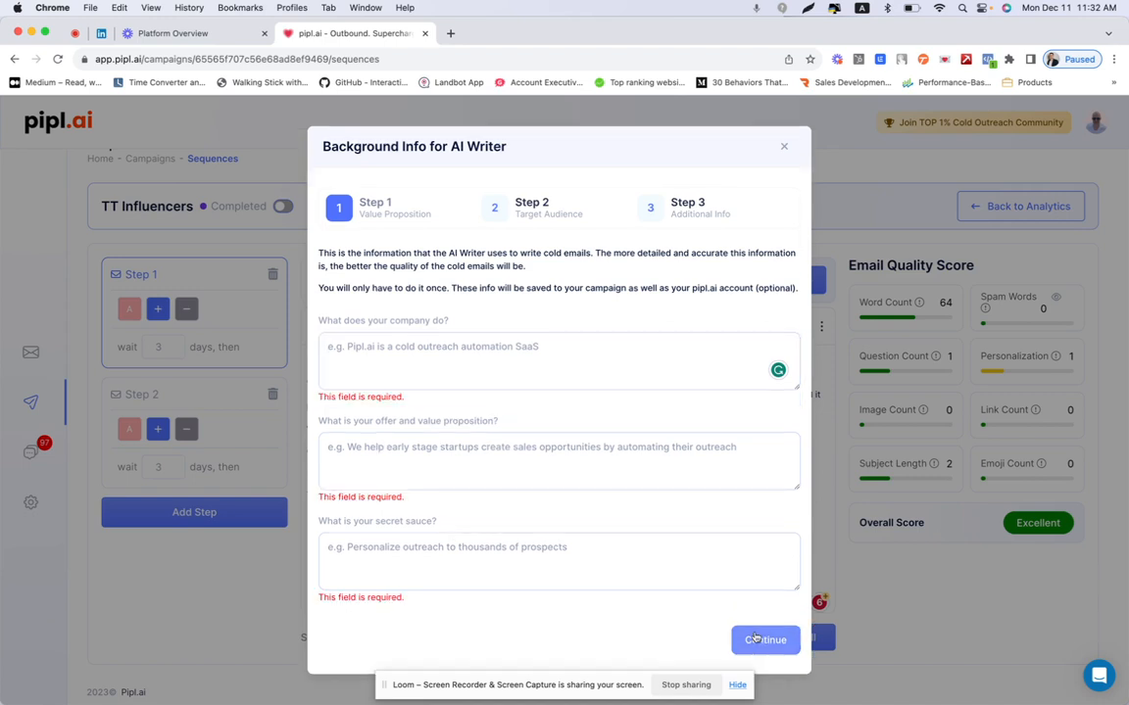
left_click(473, 362)
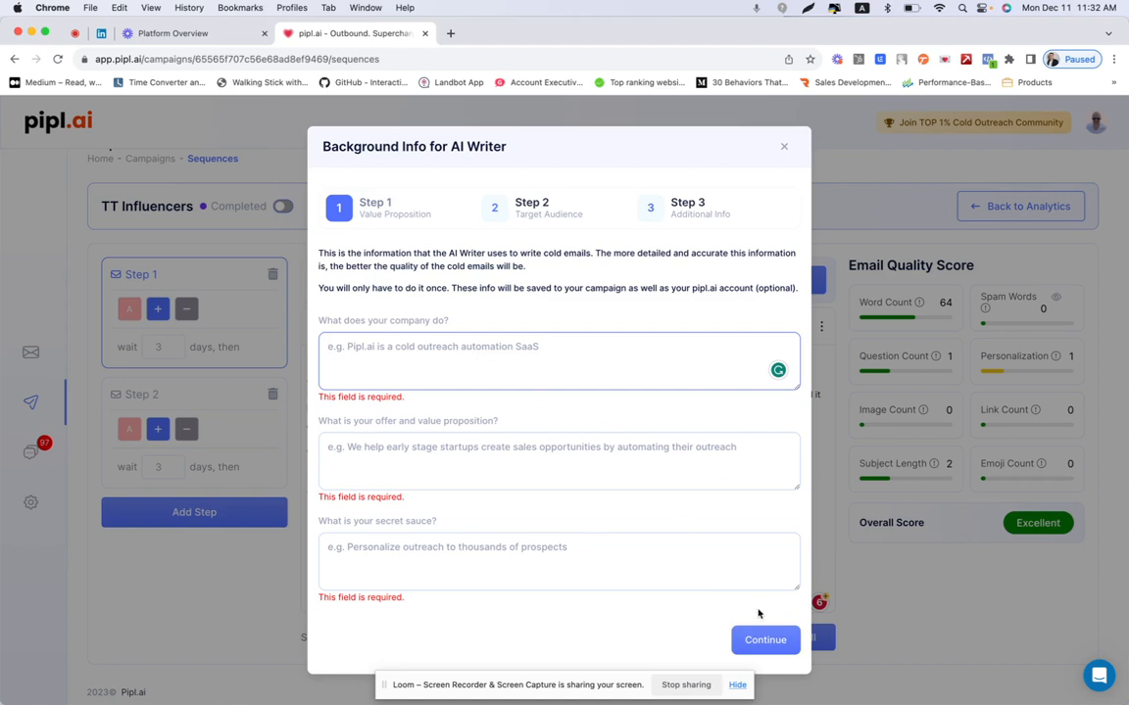
left_click(592, 468)
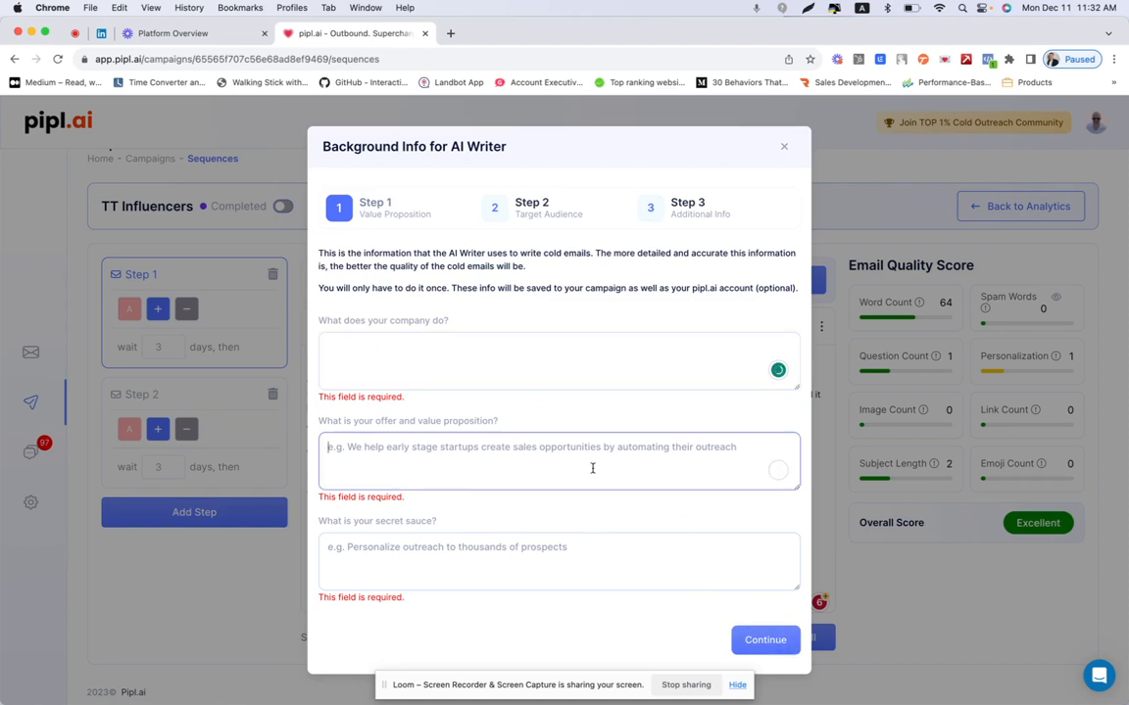
left_click(466, 551)
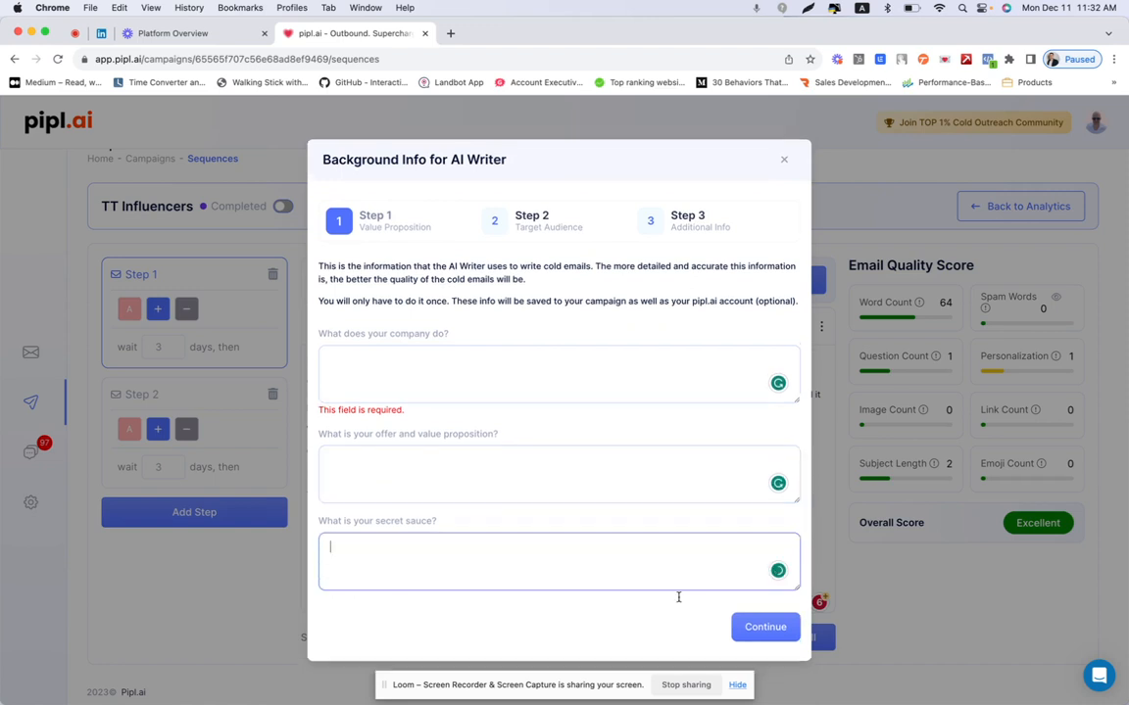
left_click(759, 627)
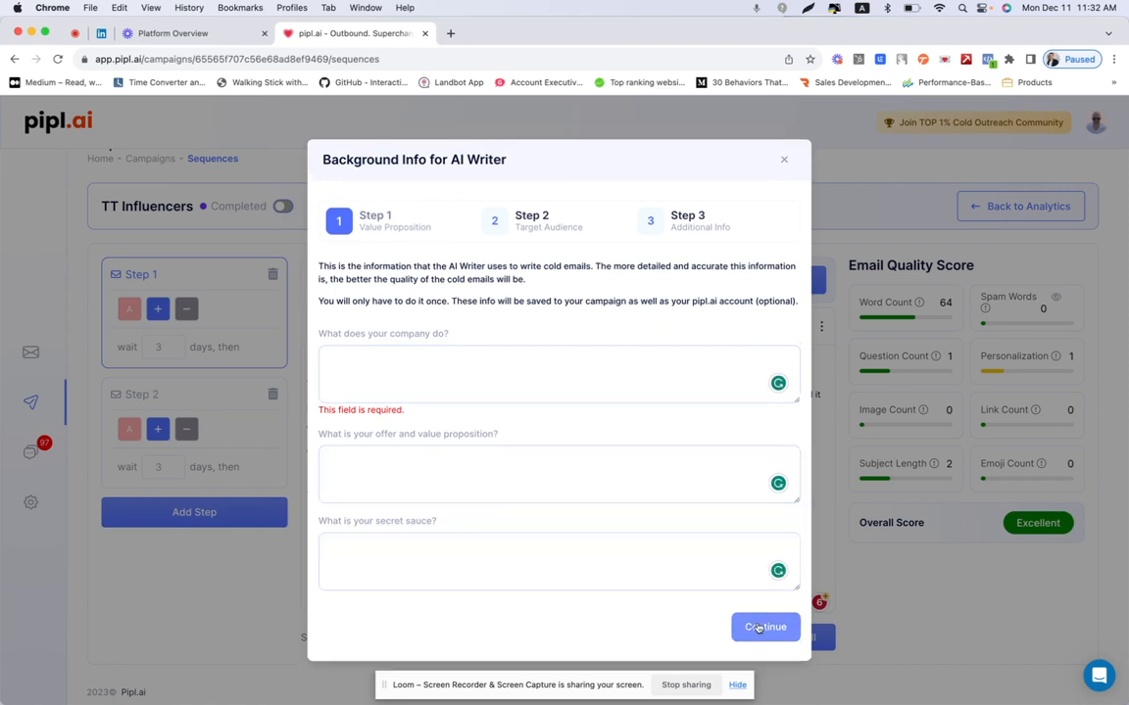
Step: Answer the question about what the company does with 'cold email automation'
left_click(403, 358)
type("c")
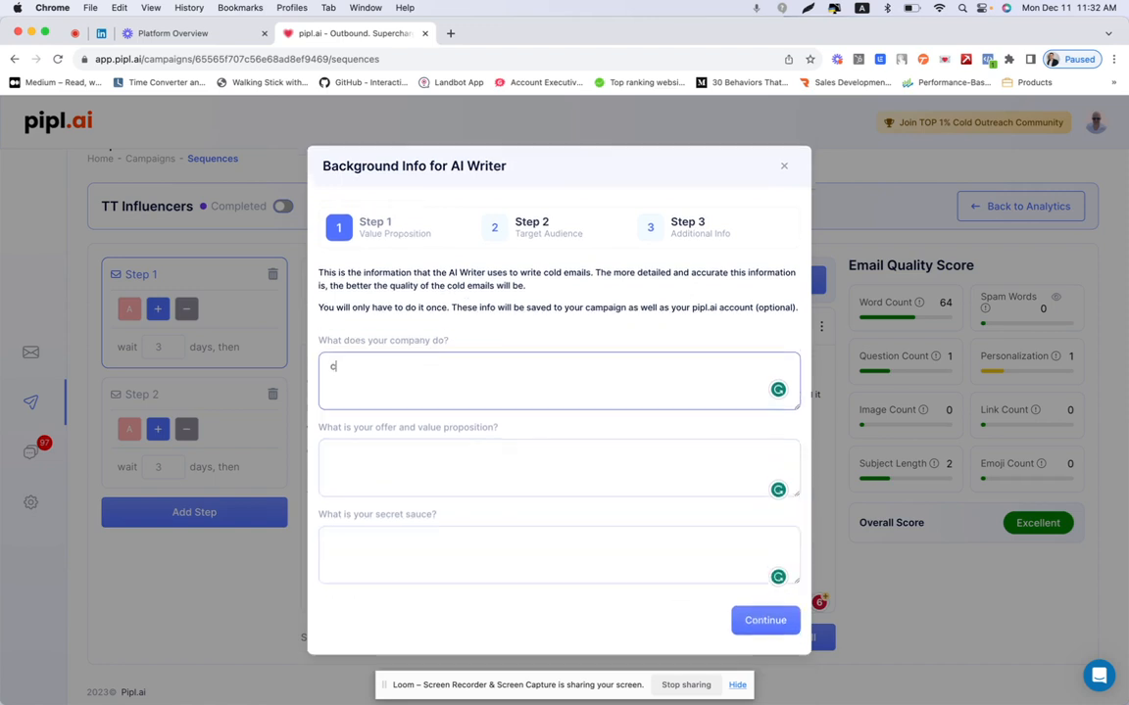
type("old email")
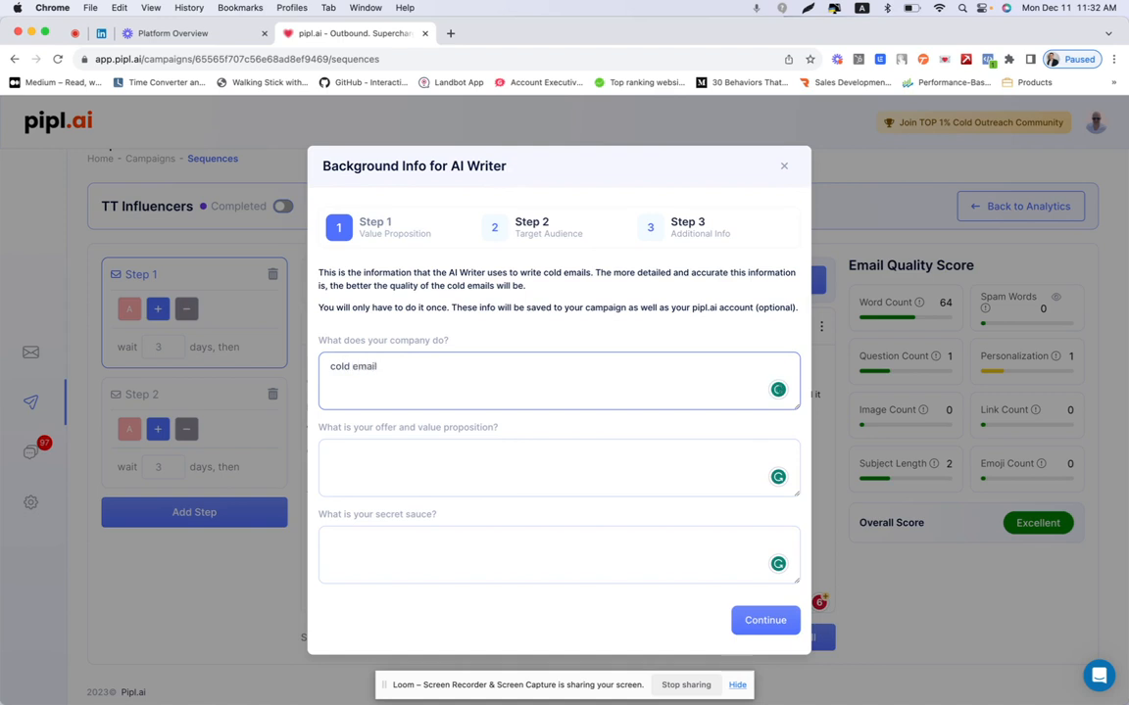
type(" automation")
Step: Answer the offer and value proposition question with 'we automate cold email outreach for busy founders and sales teams without breaking the bank'
left_click(392, 453)
type("we a")
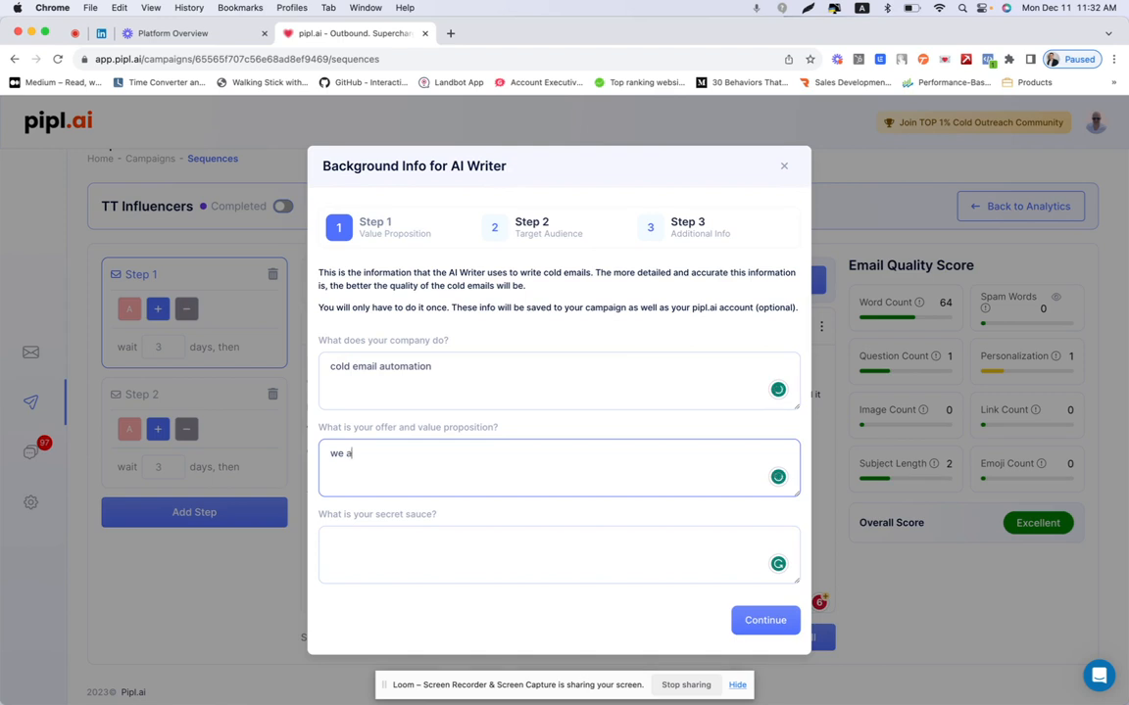
type("utomate cold email outreach")
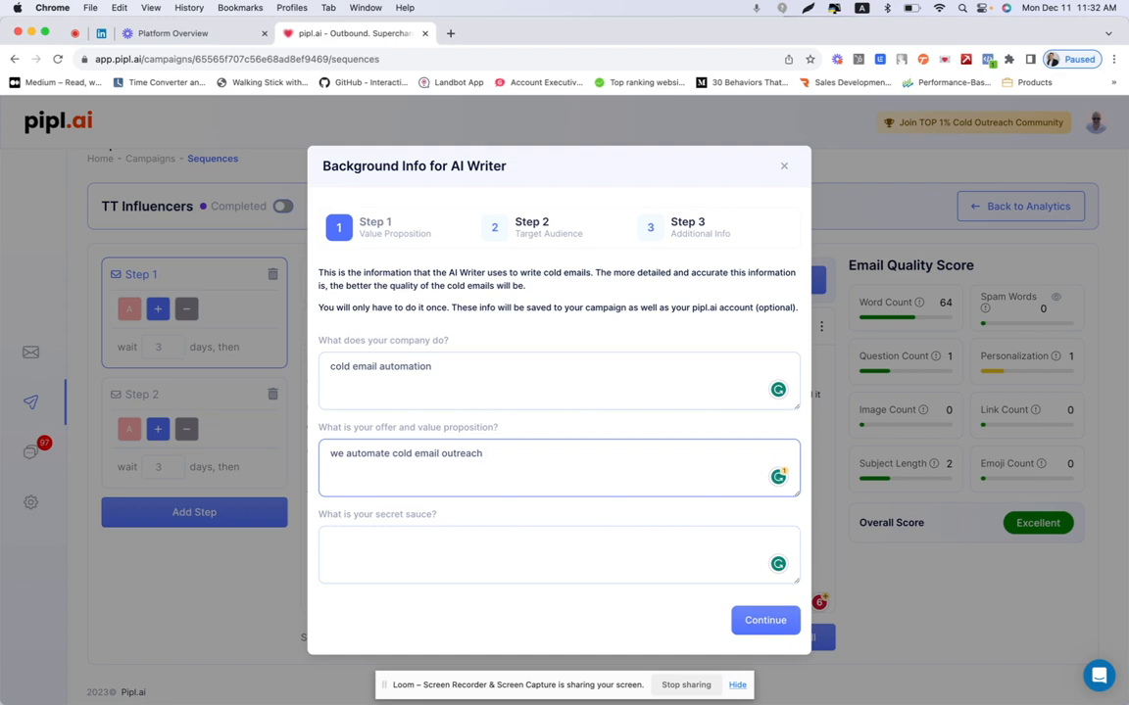
type("for busy founders and sales teams ")
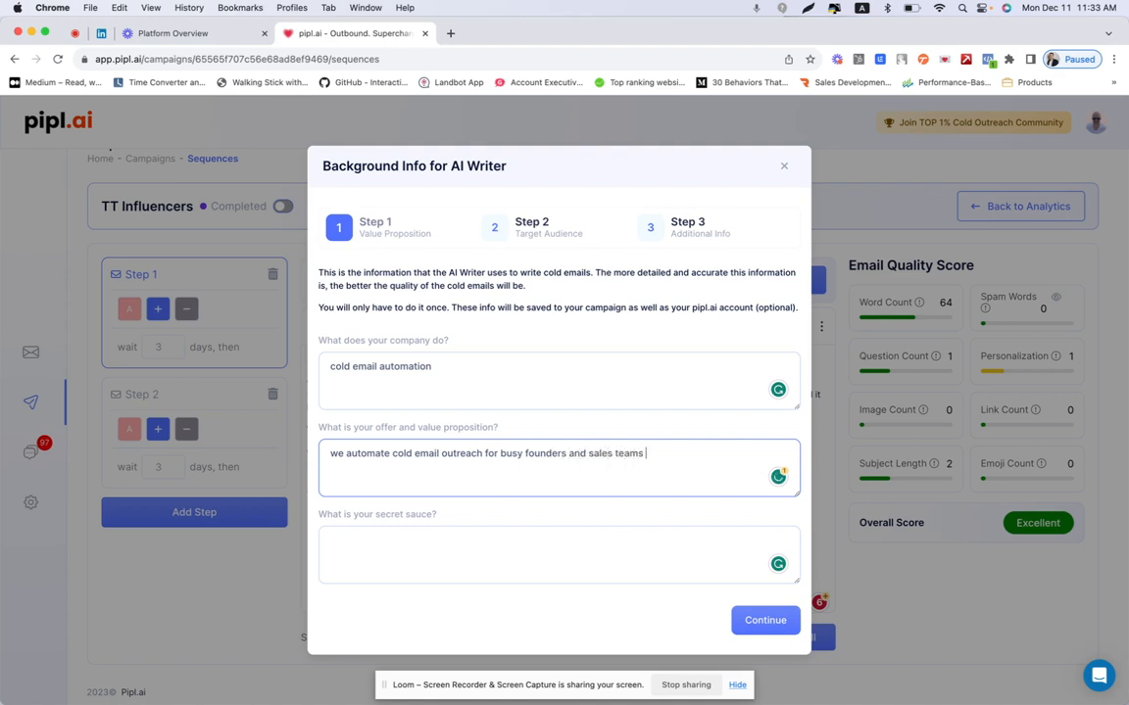
type("without breaking the bank")
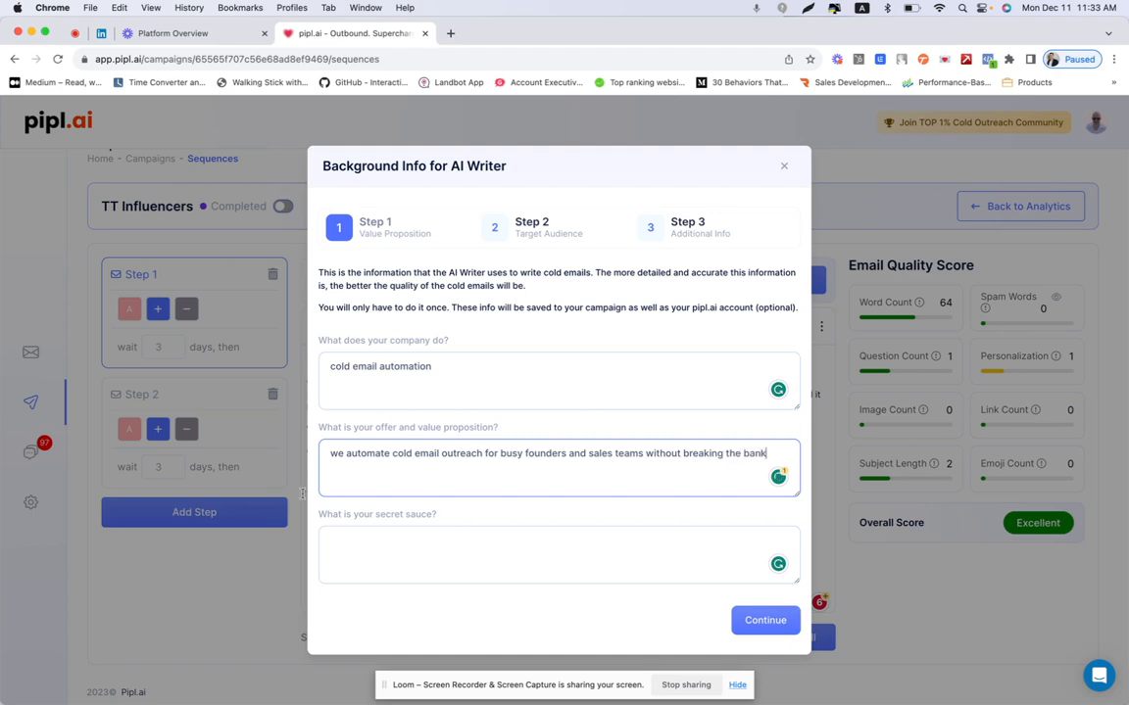
Step: Answer the secret sauce question with 'bespoke deliverability of your emails using inbox and IPs automatic rotation and custom AI model for warm-ups' and continue
left_click(392, 559)
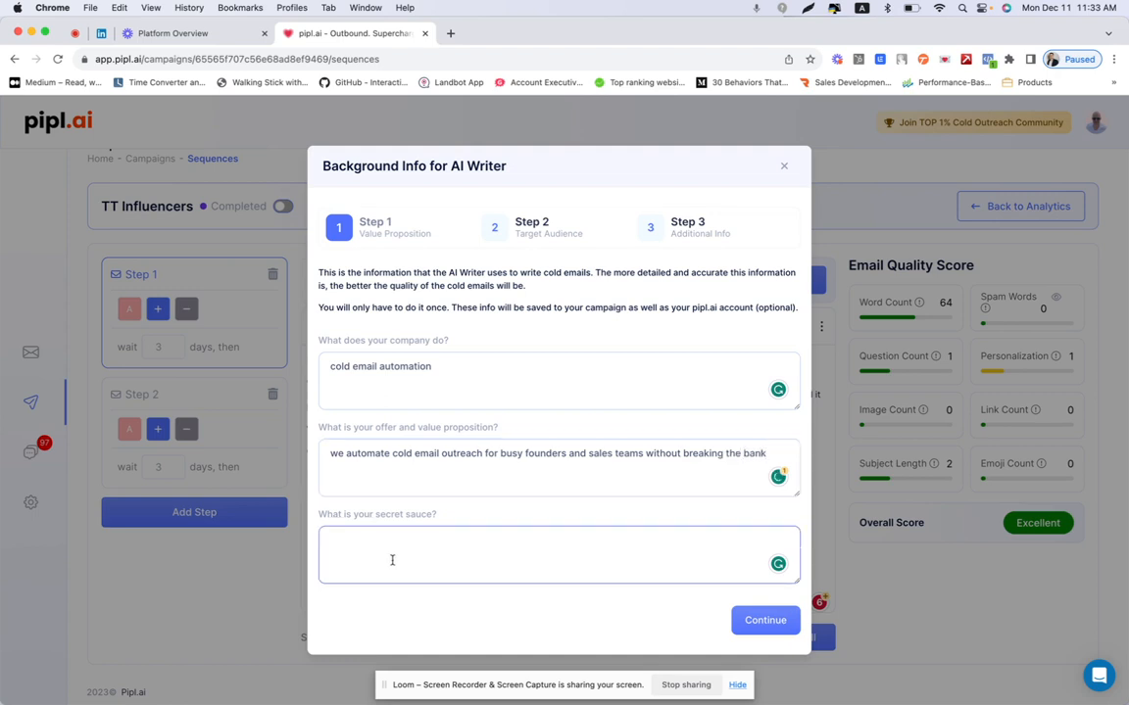
type("bespoke deliverability of ")
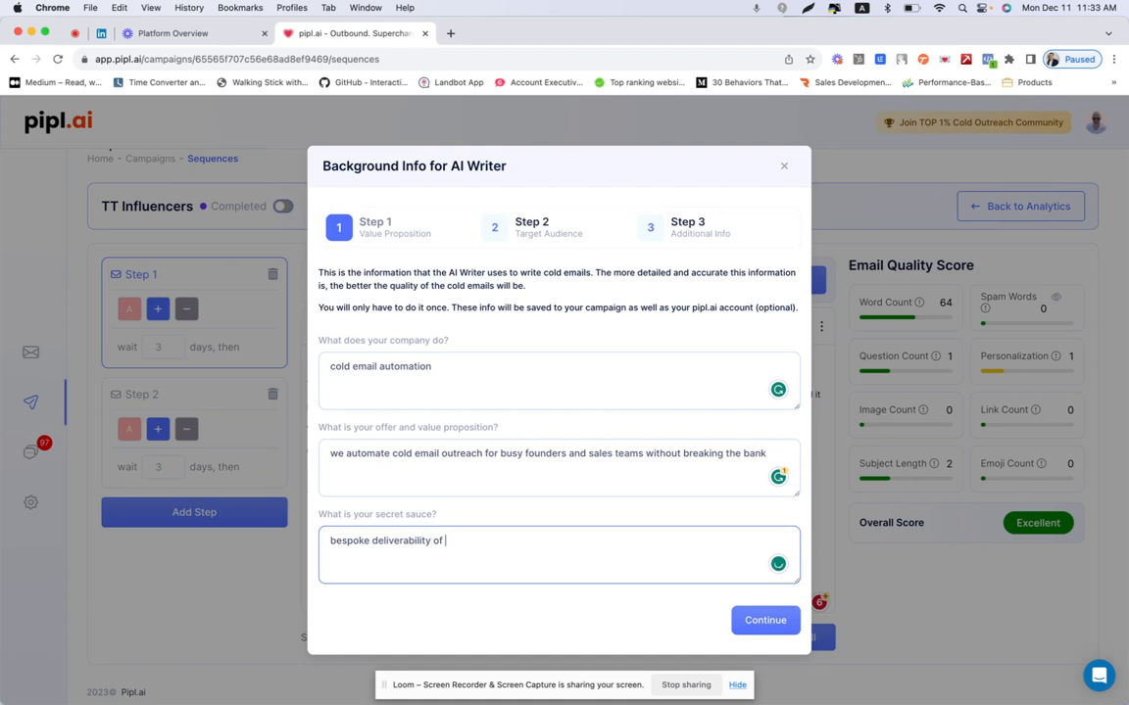
type("your emails using inbox a")
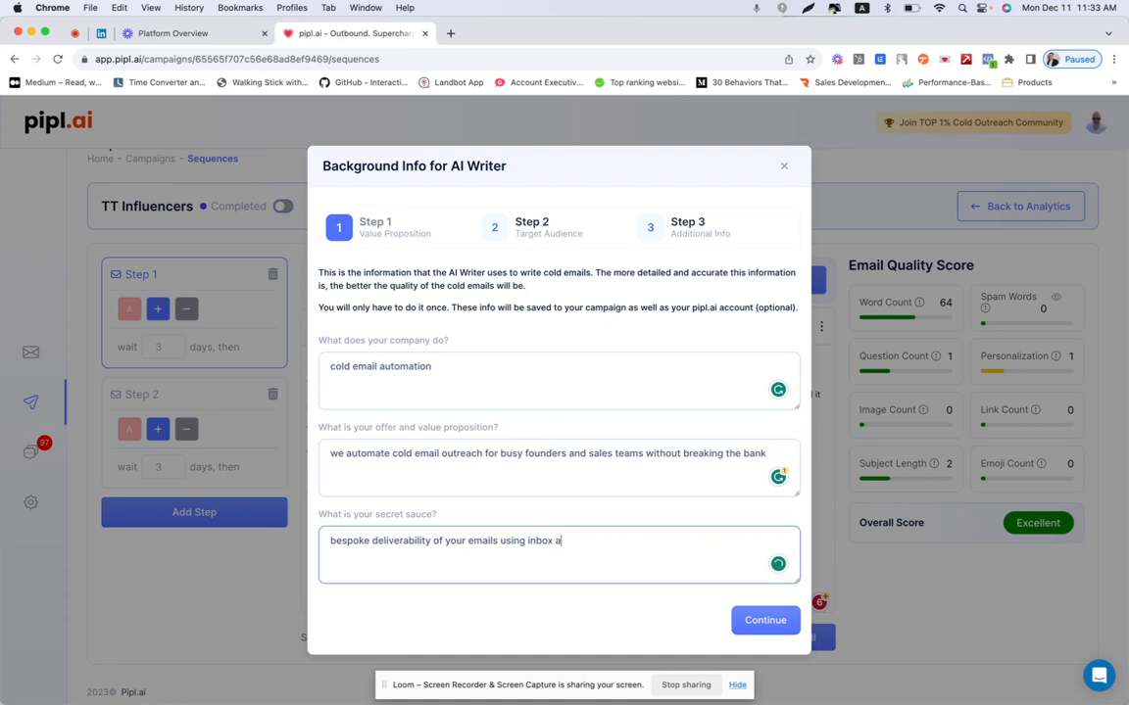
type("nd IPs automatic tr")
key("BackSpace")
key("BackSpace")
type("rotation and ")
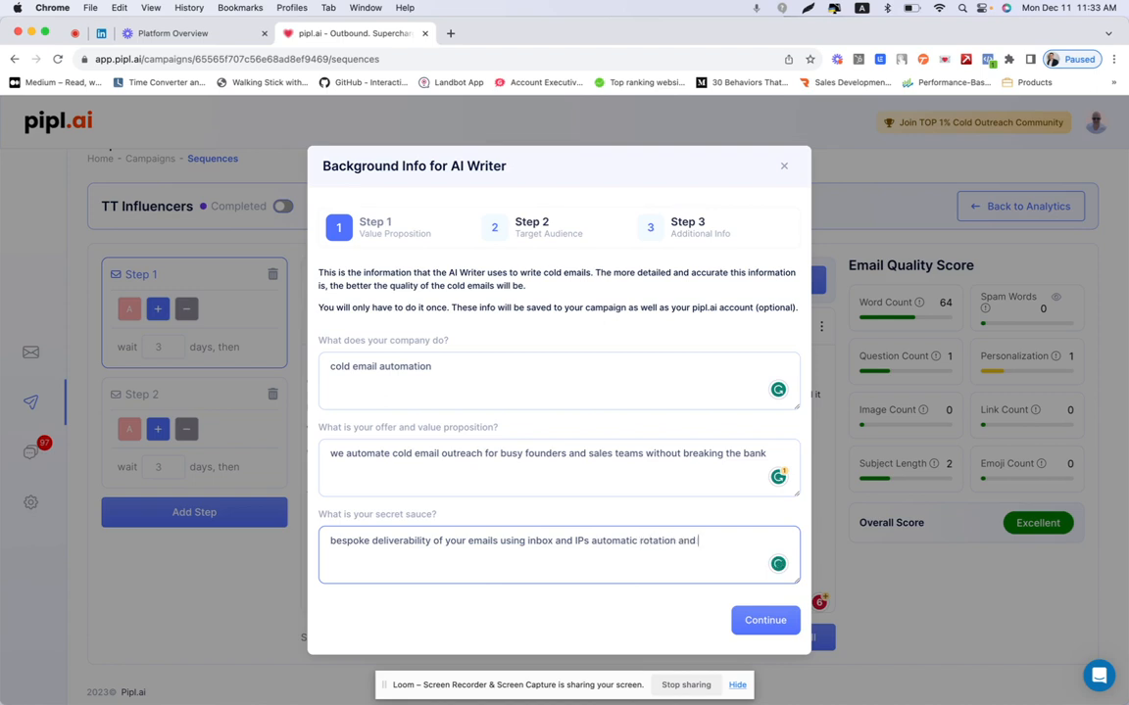
type("custom AI model for warm")
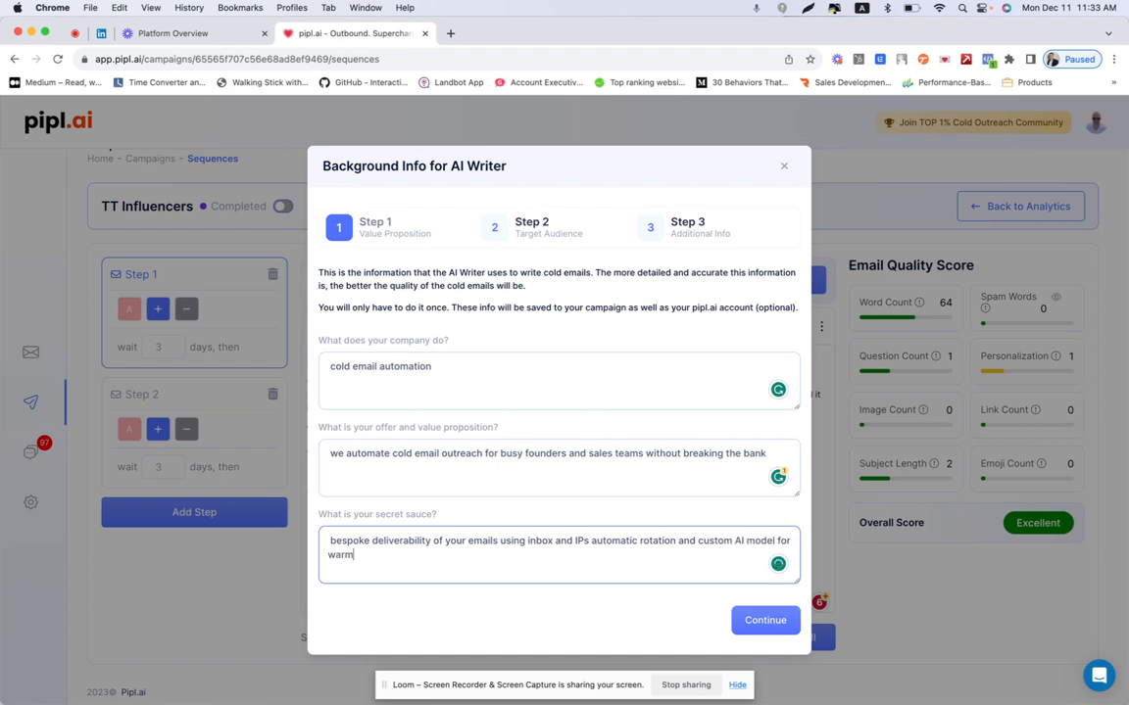
type("-ups")
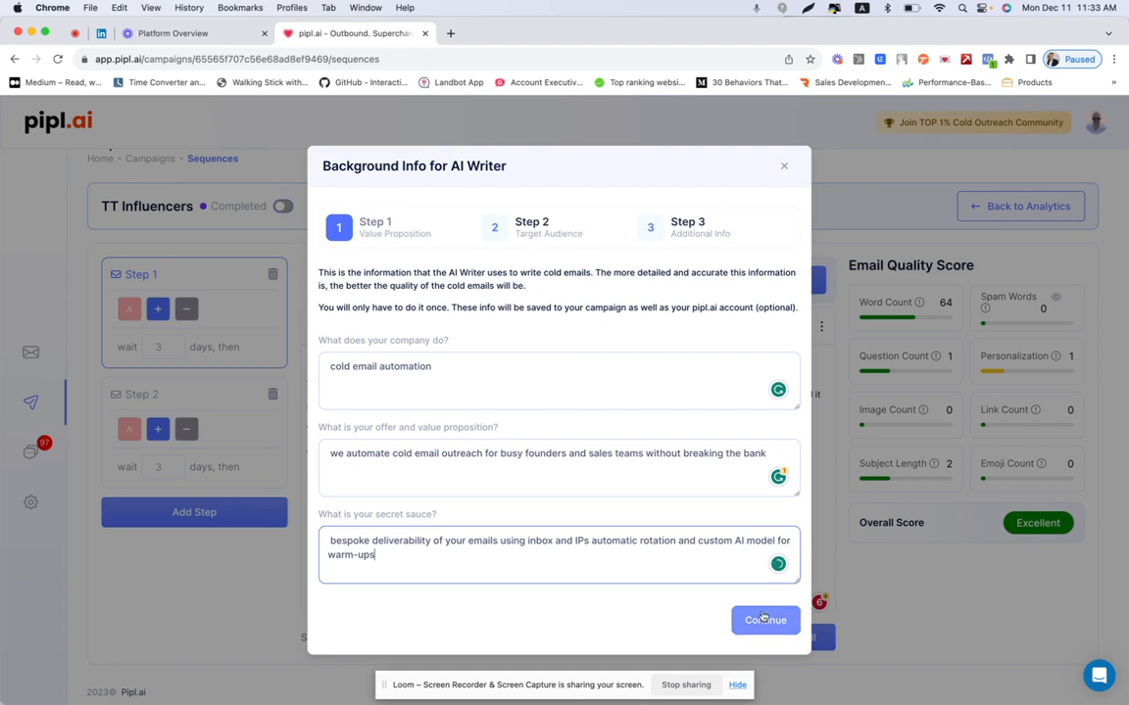
left_click(763, 617)
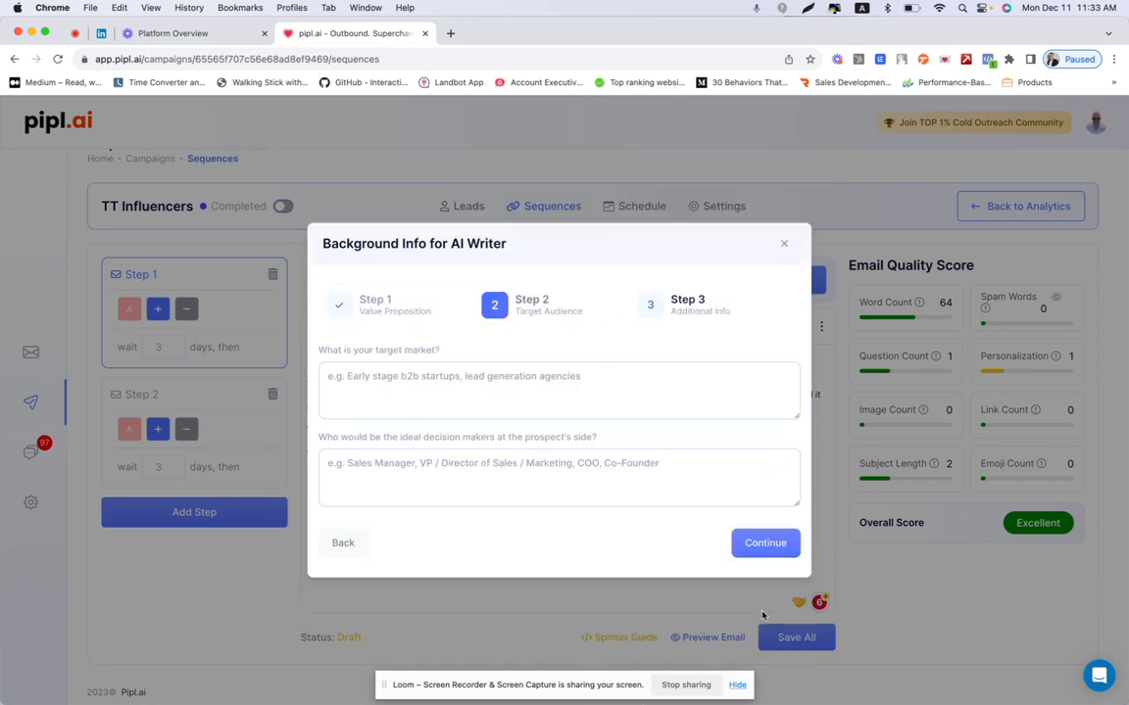
Step: Answer the target market question with 'startups, b2b lead generation agencies, marketing agencies, Recruiters and freelancers', correcting the spelling of 'agencies'
left_click(520, 376)
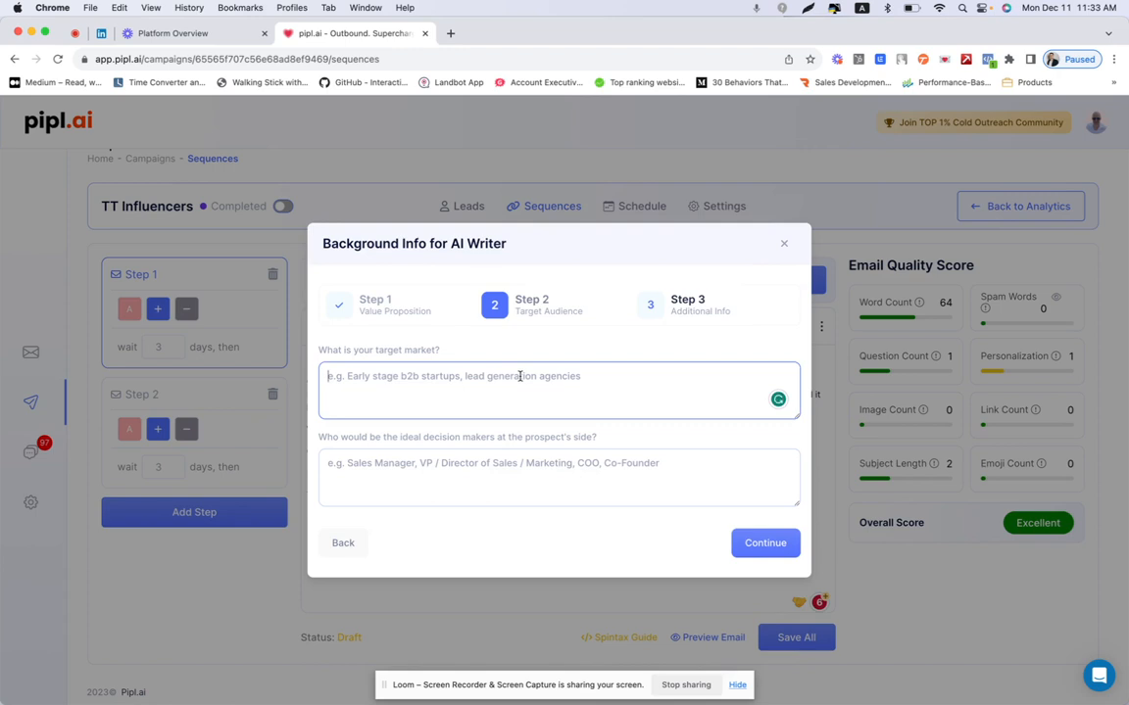
type("startu")
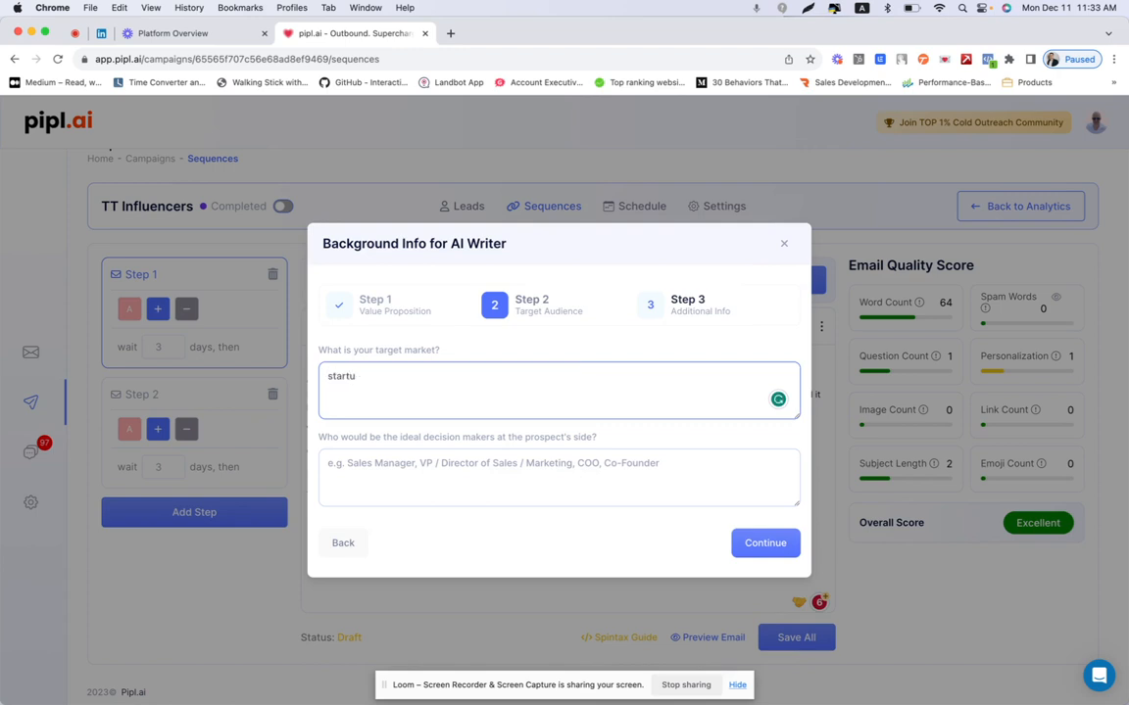
type("ps, b2b lead generation age")
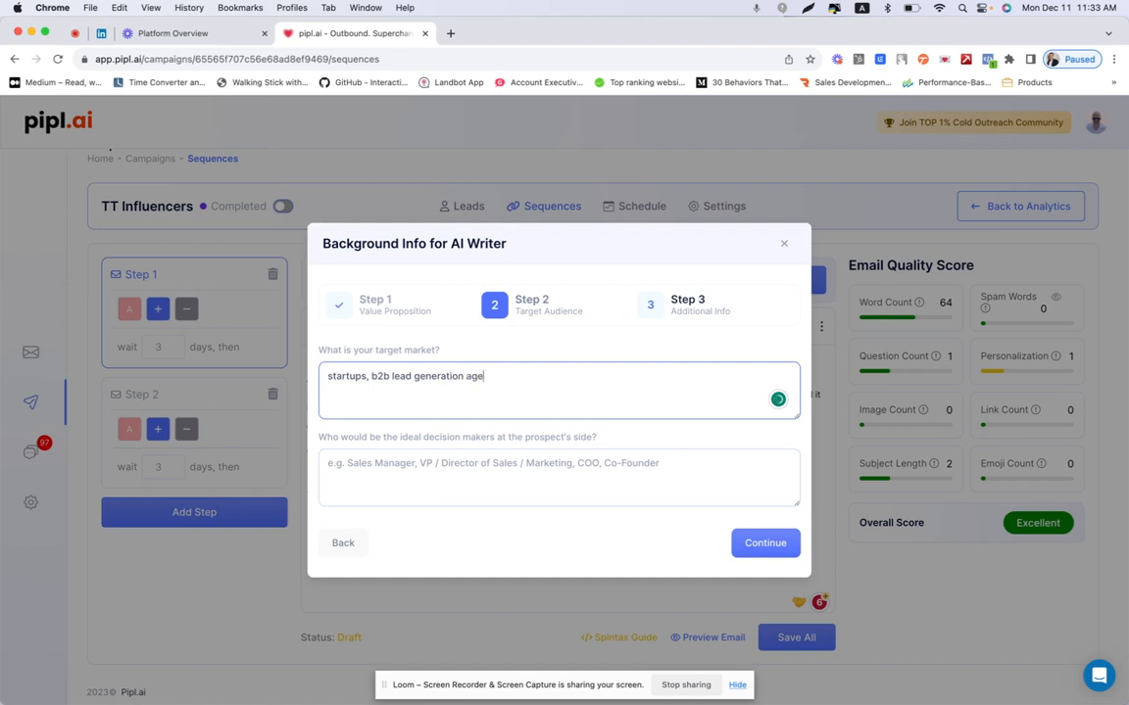
type("cie")
type("marketing agencies, ")
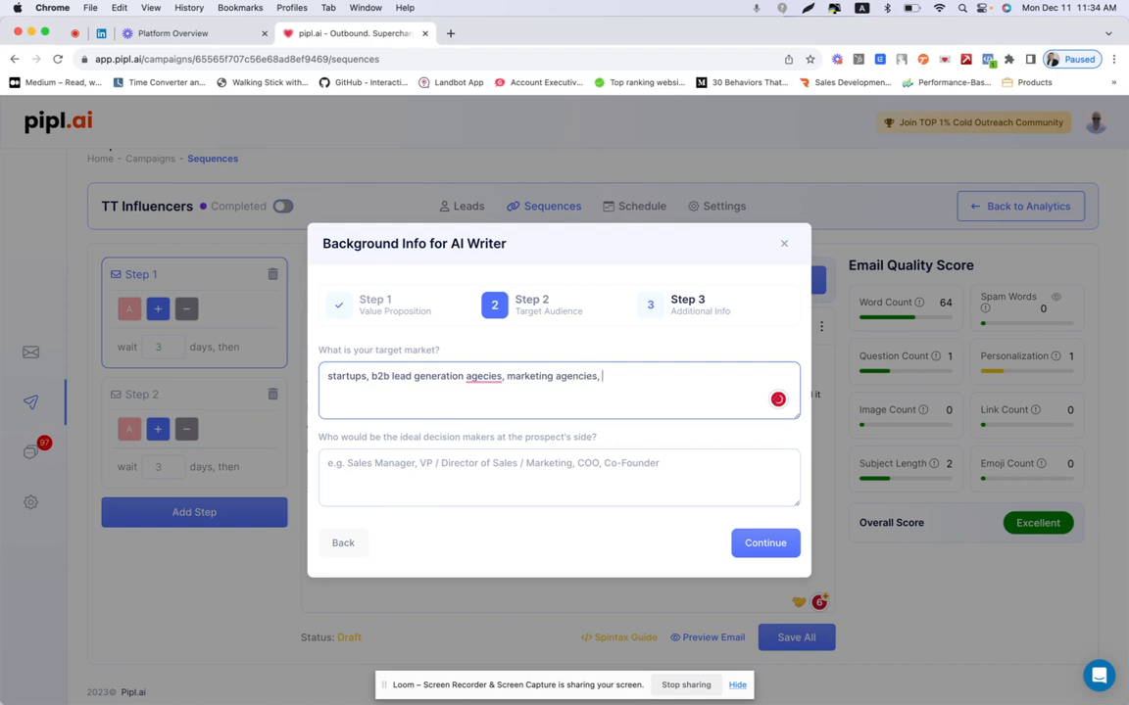
type("Recruiters and freelancers")
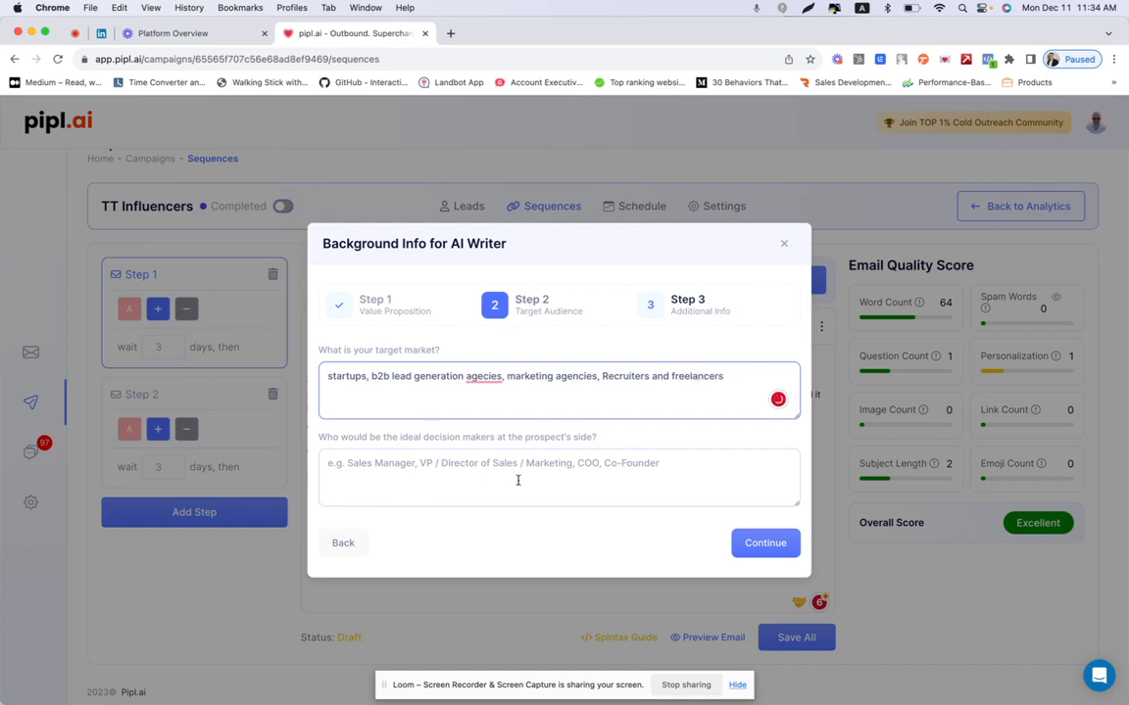
left_click(478, 366)
mouse_move(481, 376)
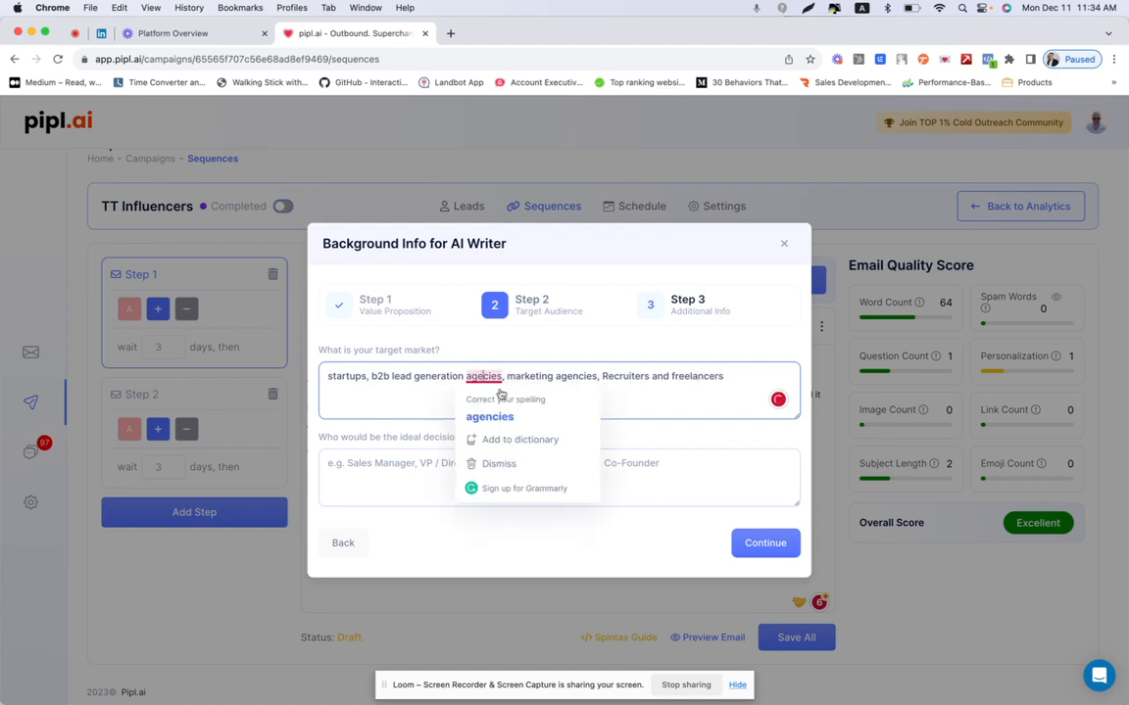
left_click(486, 413)
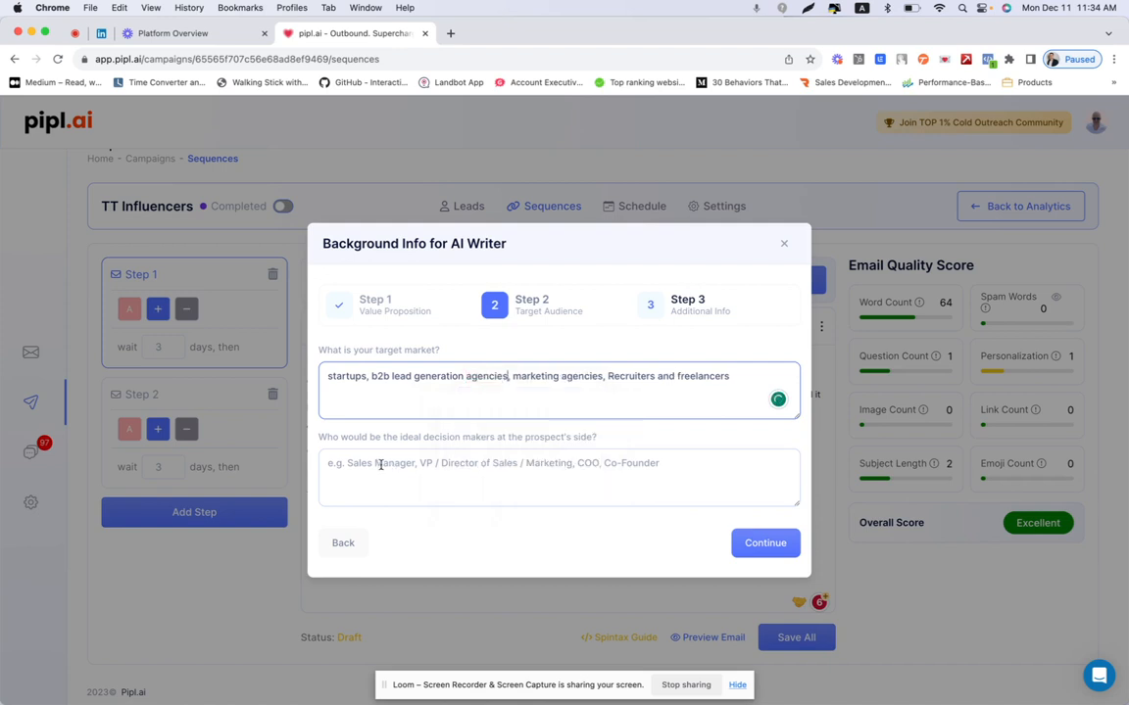
Step: Answer the ideal decision makers question with 'SDRs, Account executives, sales managers sales leadership, agency owners and founders' and continue to Additional Info
left_click(380, 465)
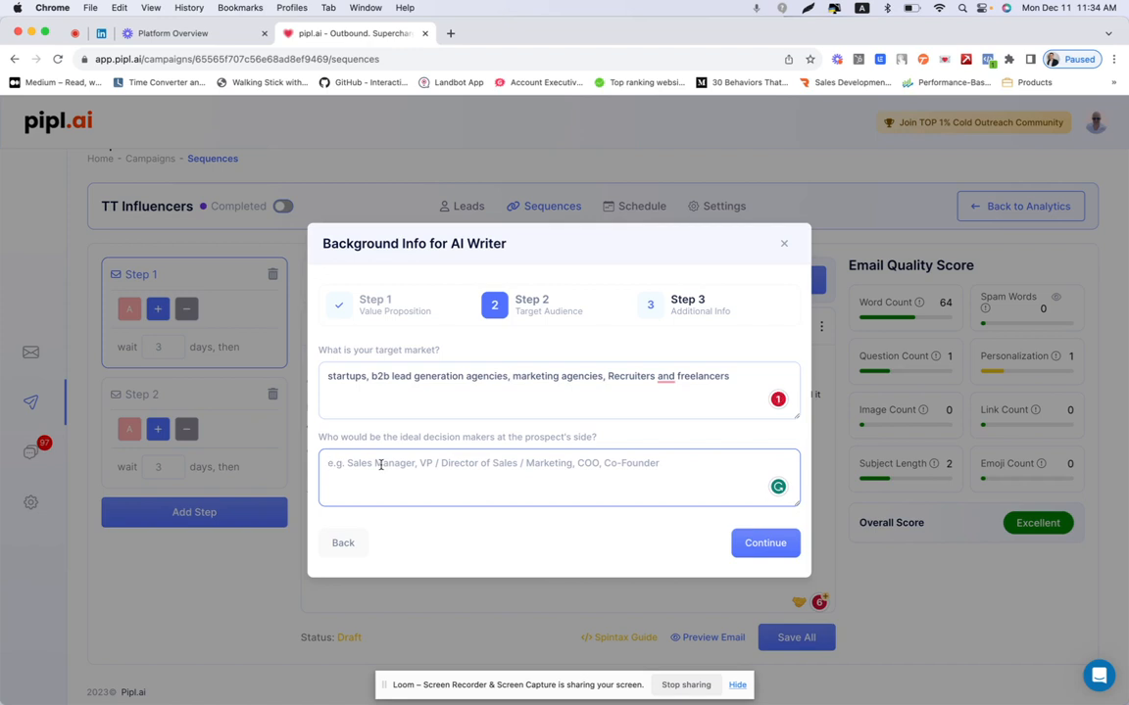
type("SD")
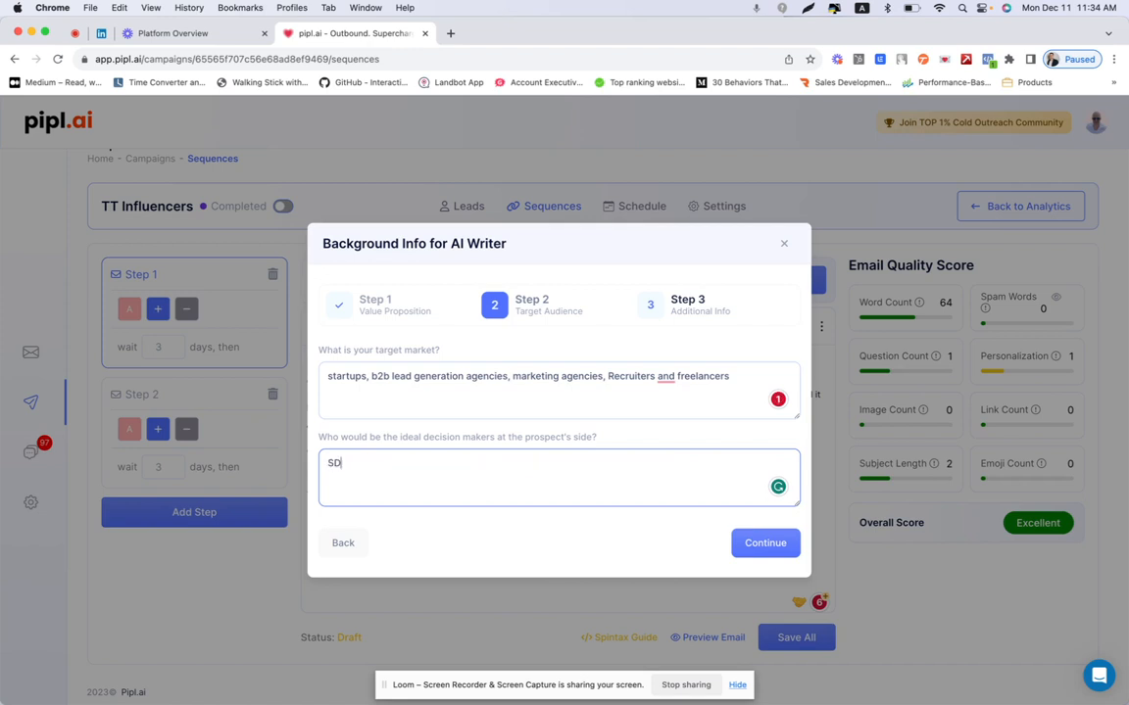
type("Rs, Account executives, sales ")
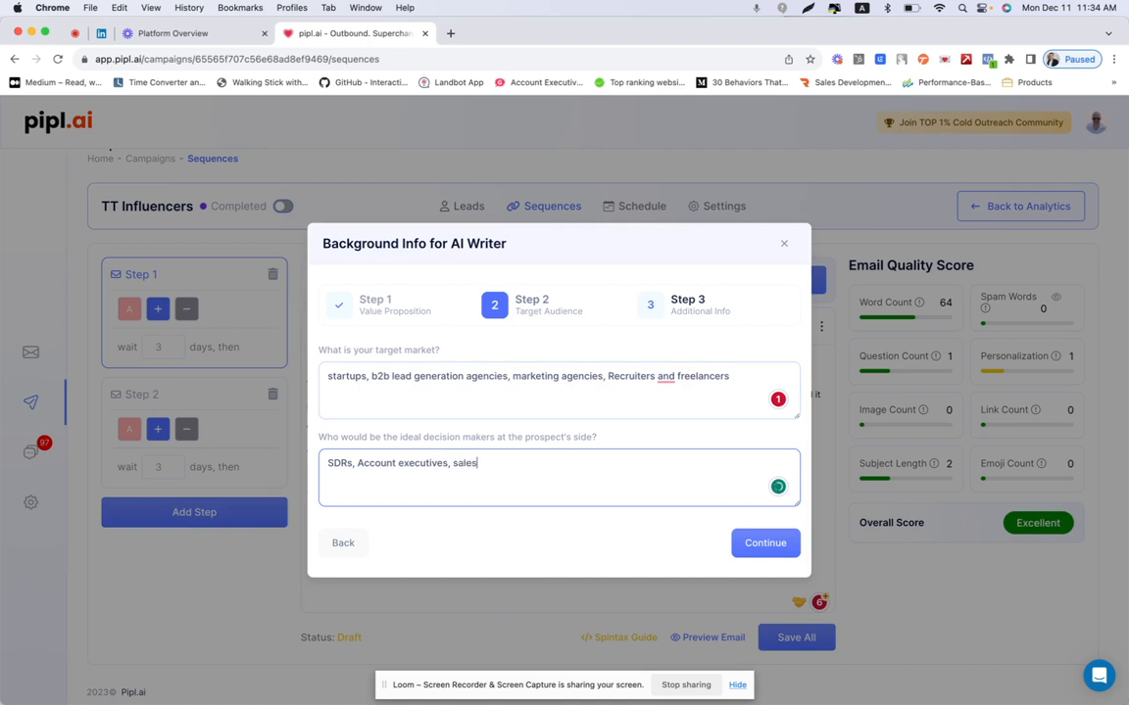
type("managers sales leadership")
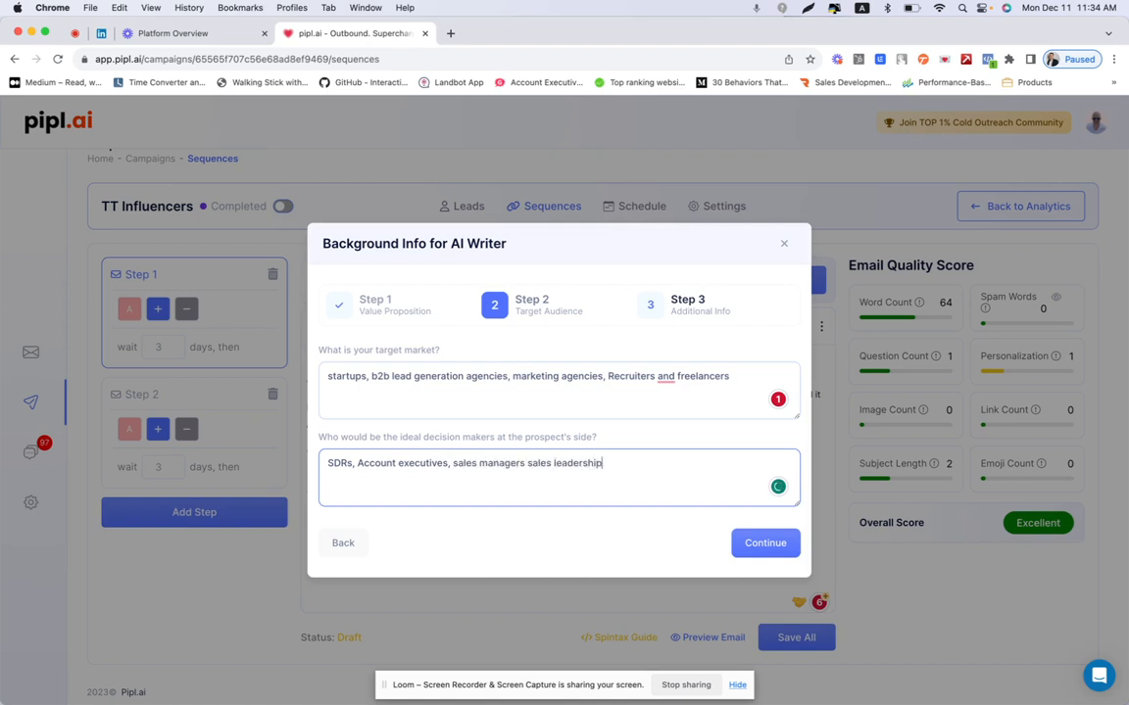
type(", agency owners and founder")
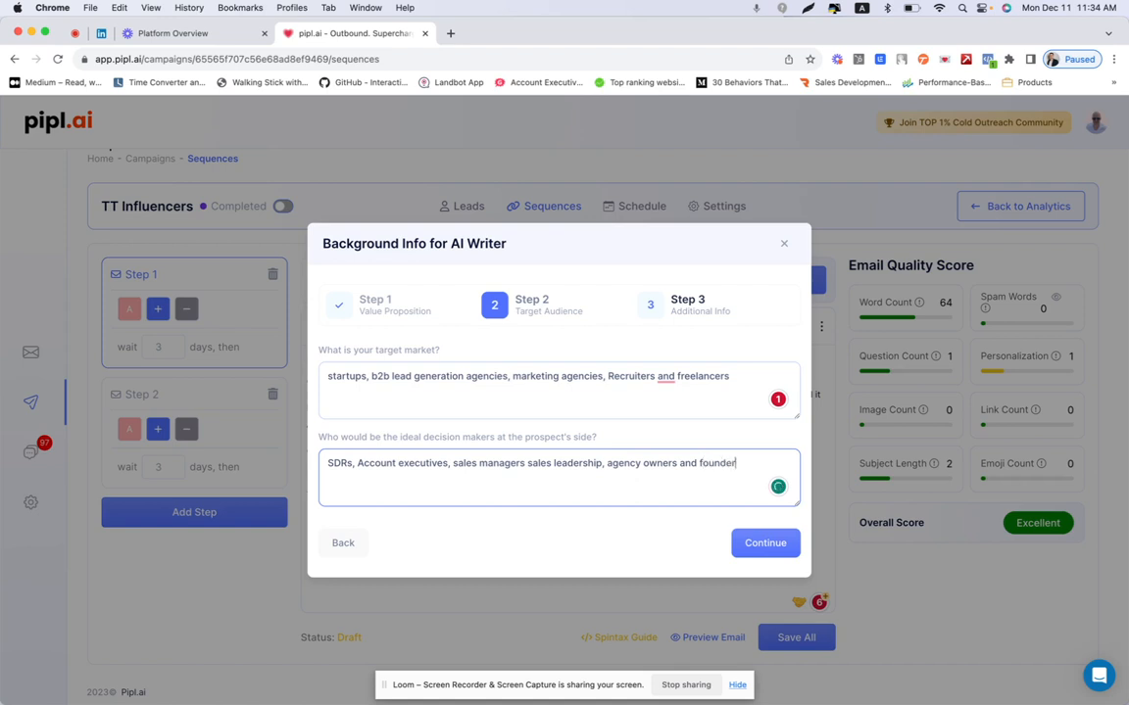
type("s")
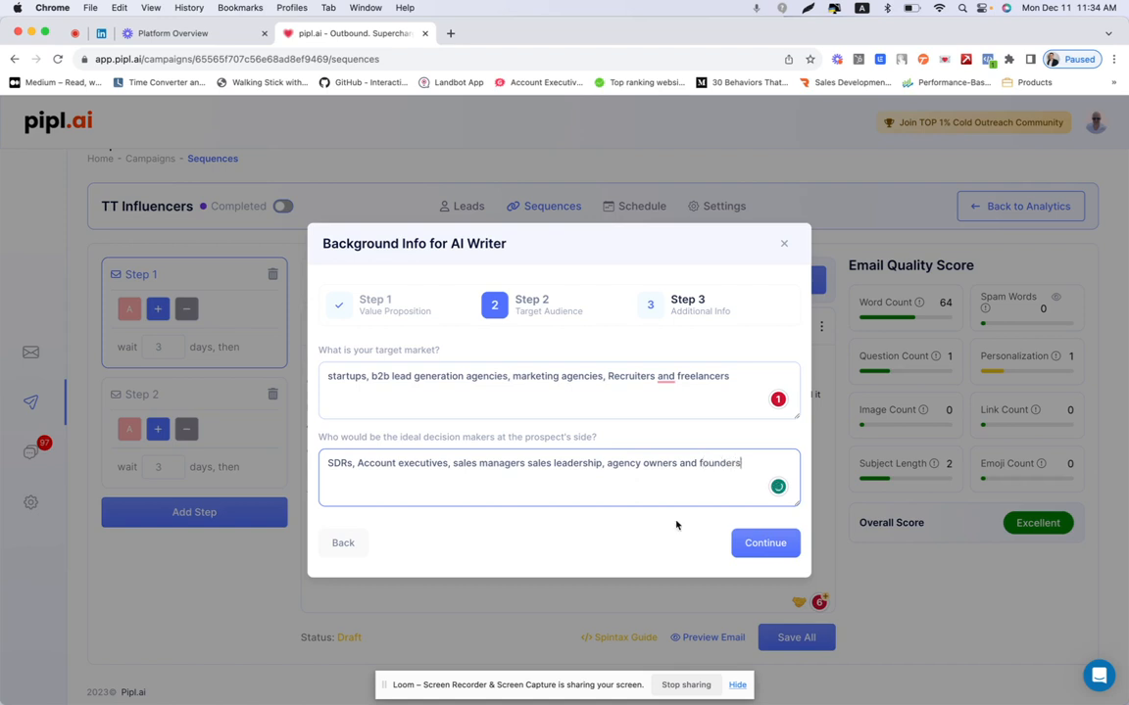
left_click(768, 547)
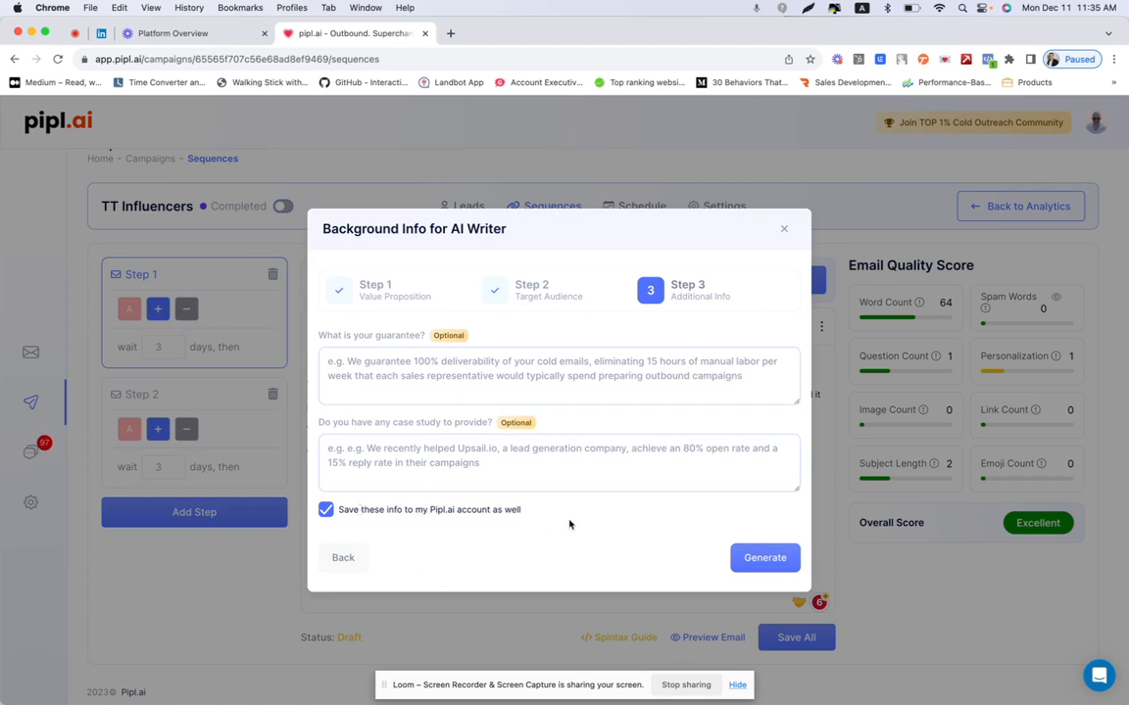
Step: Generate the initial email without a guarantee or case study, and split its body so the 'We've perfected' and 'Let's chat!' sentences start separate paragraphs
left_click(749, 560)
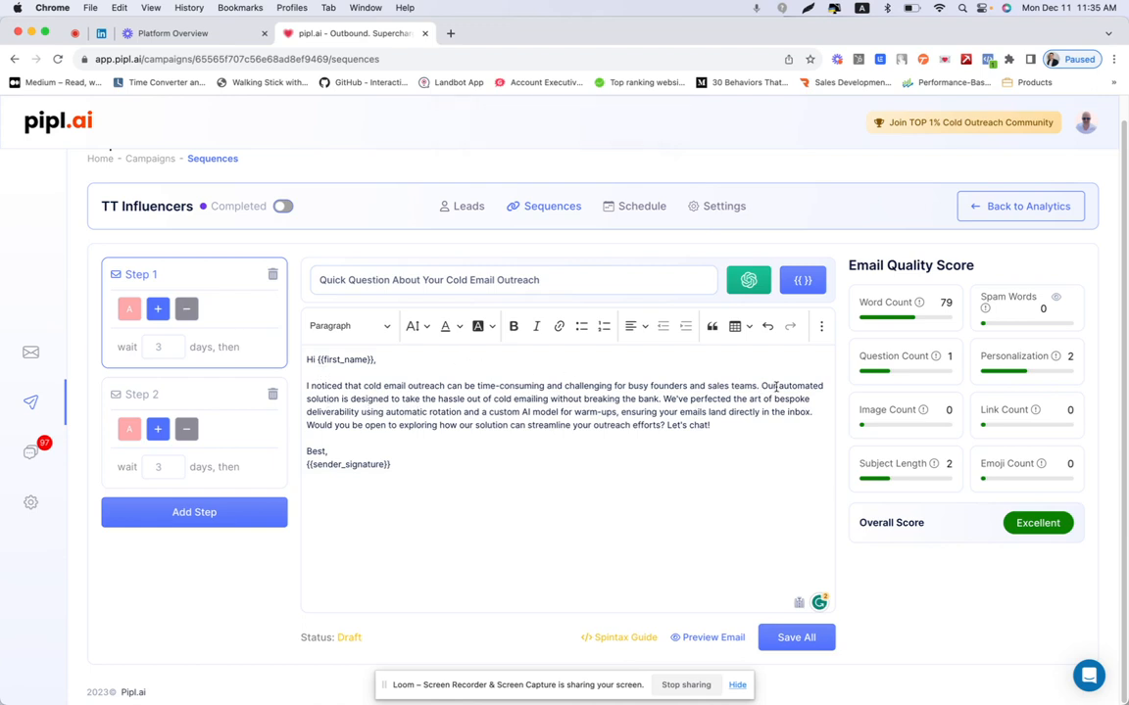
left_click(664, 399)
key("Return")
key("Return")
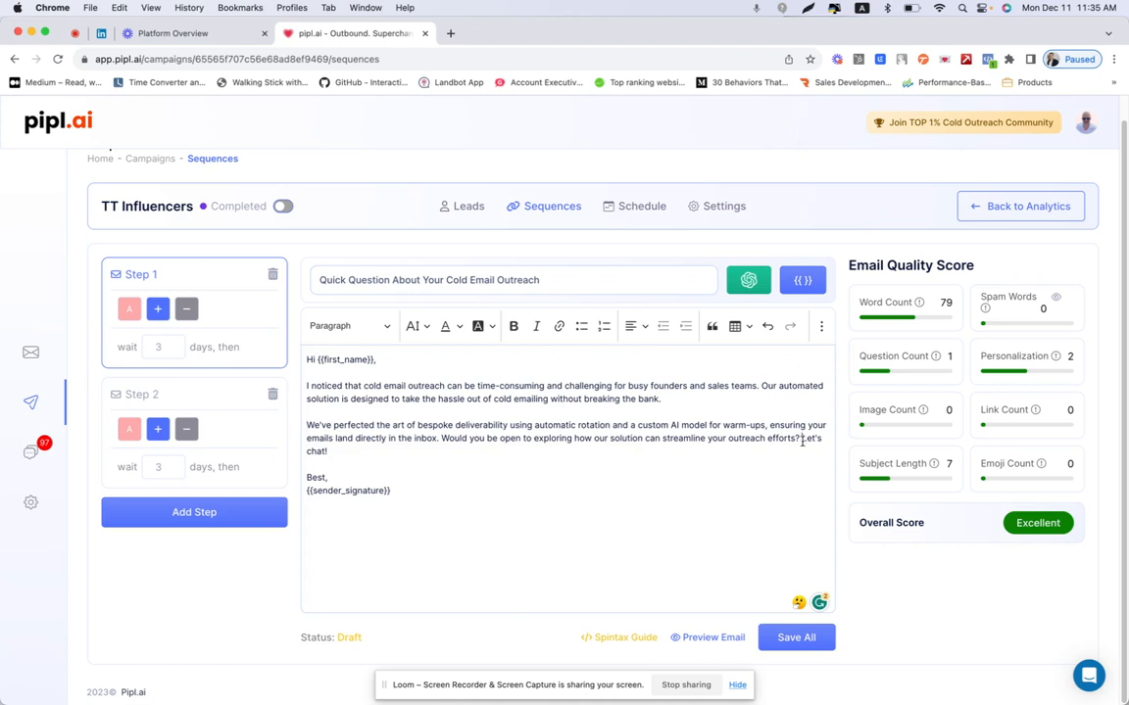
key("Return")
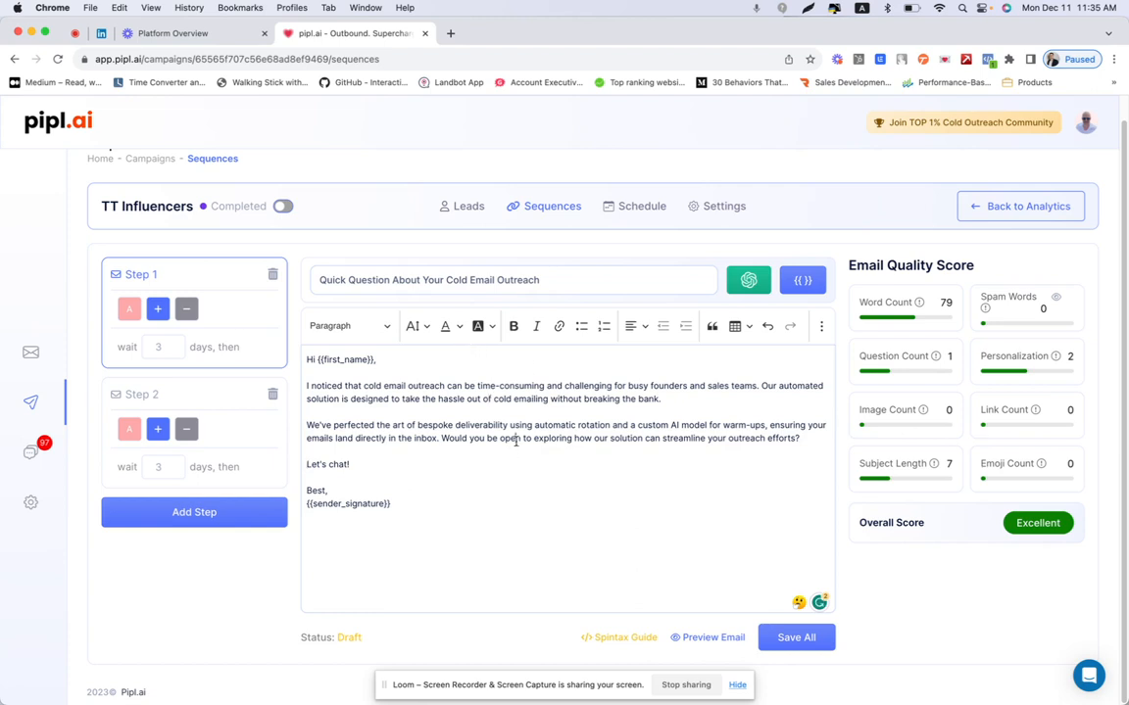
Step: Examine the generated email's sender signature and first_name variables
left_click(391, 488)
left_click_drag(318, 359, 374, 362)
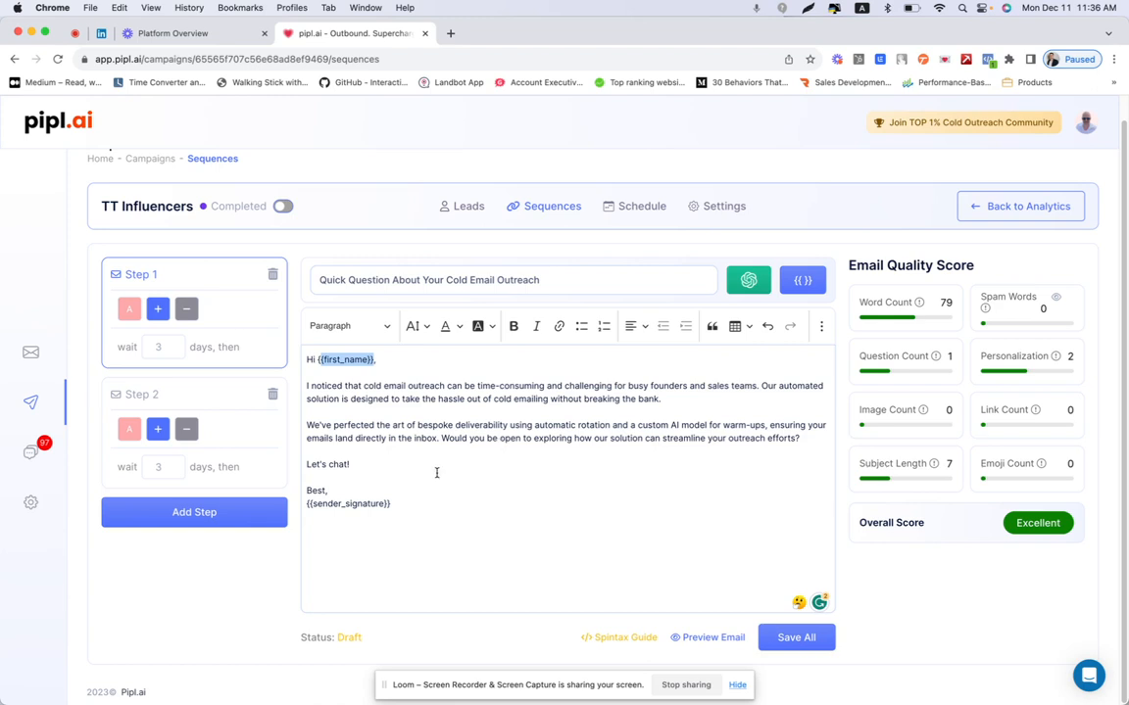
left_click(542, 440)
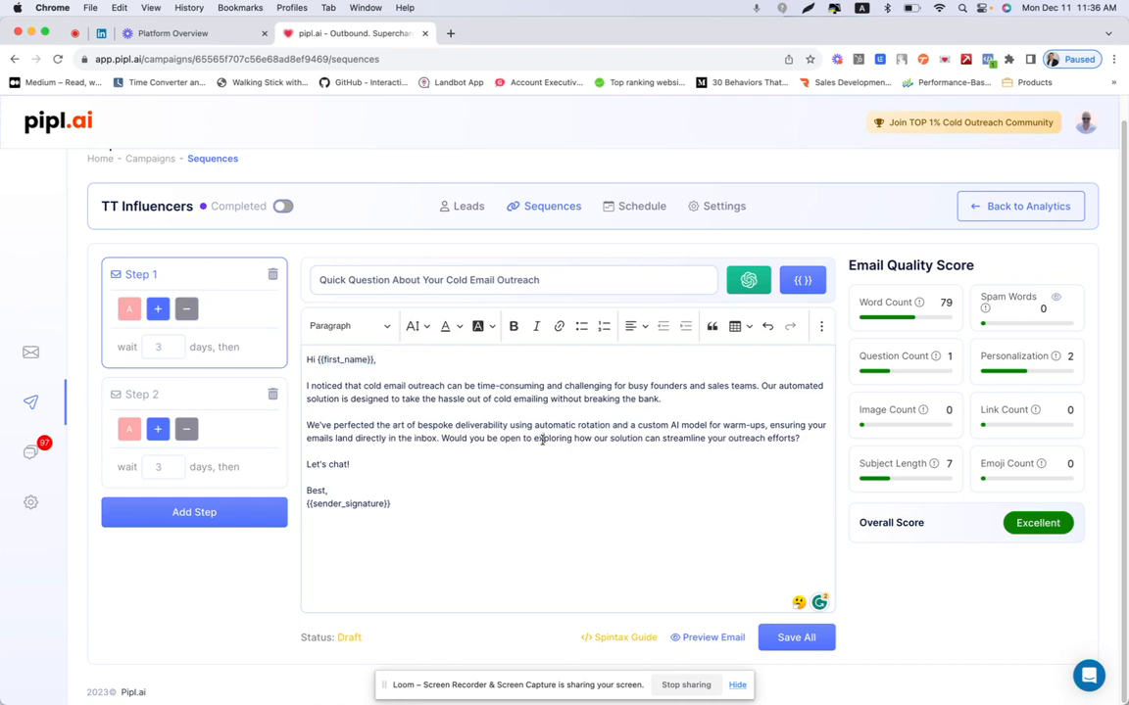
Step: Review the AI writer's Generate from Scratch options with the saved background info, and close them without generating
left_click(749, 285)
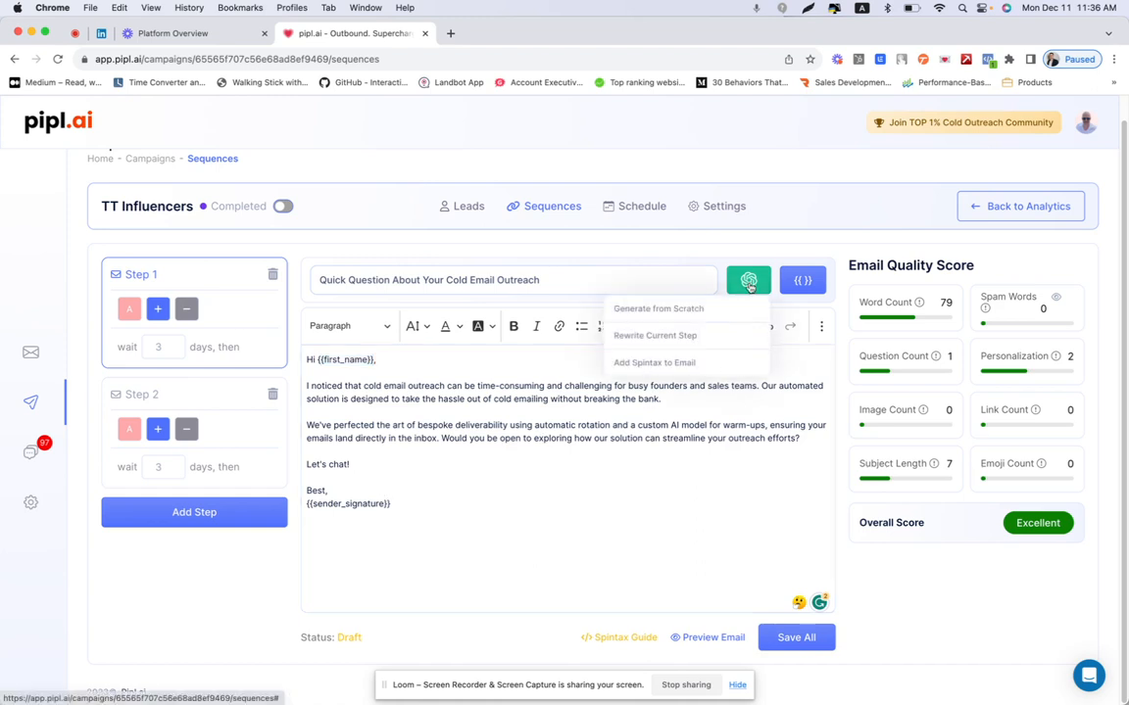
left_click(697, 310)
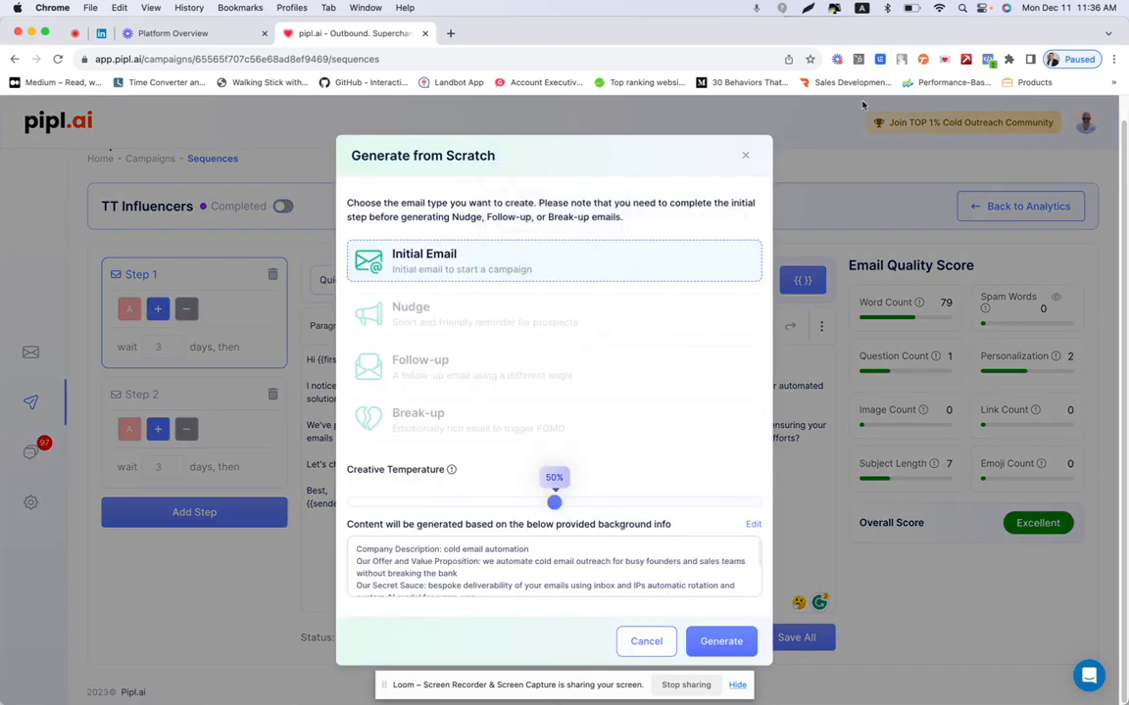
left_click(745, 155)
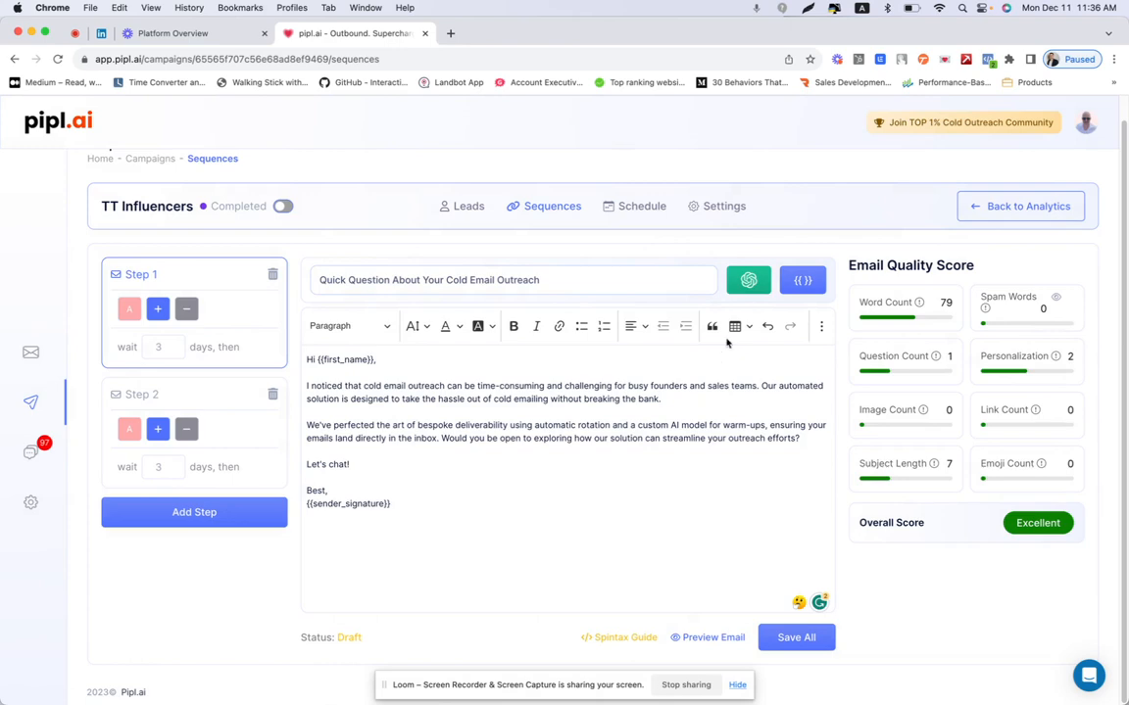
Step: Review the Rewrite Current Step options, including the choice to rewrite the email subject as well, and cancel the rewrite
left_click(747, 280)
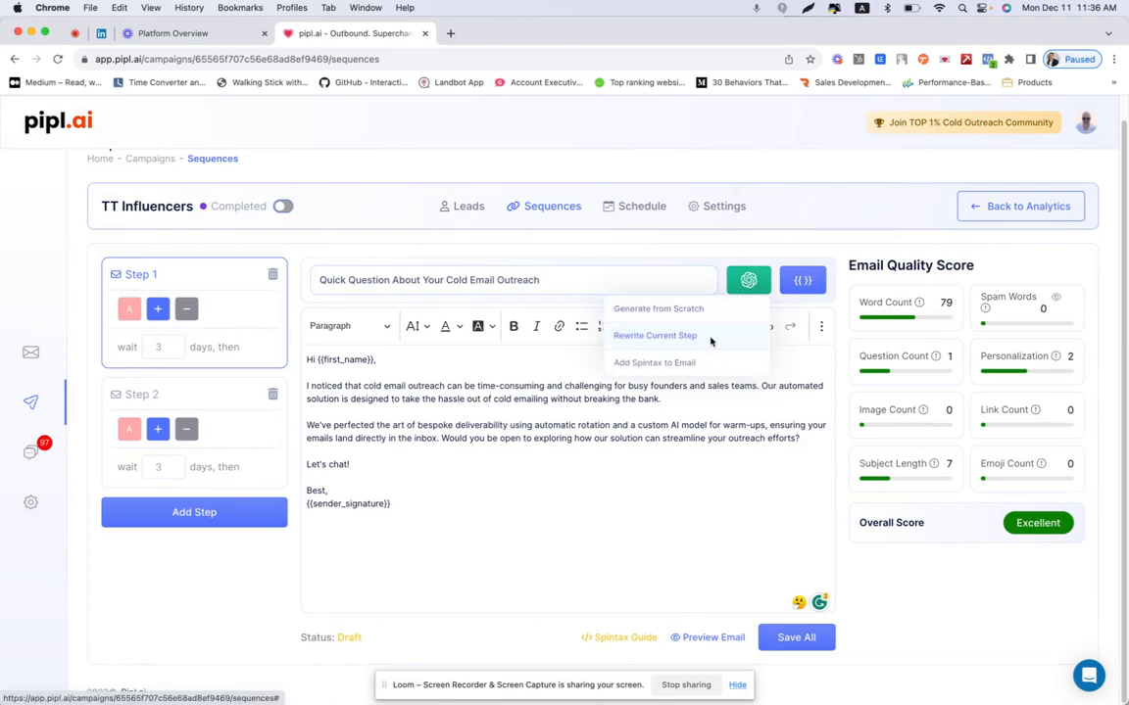
left_click(710, 336)
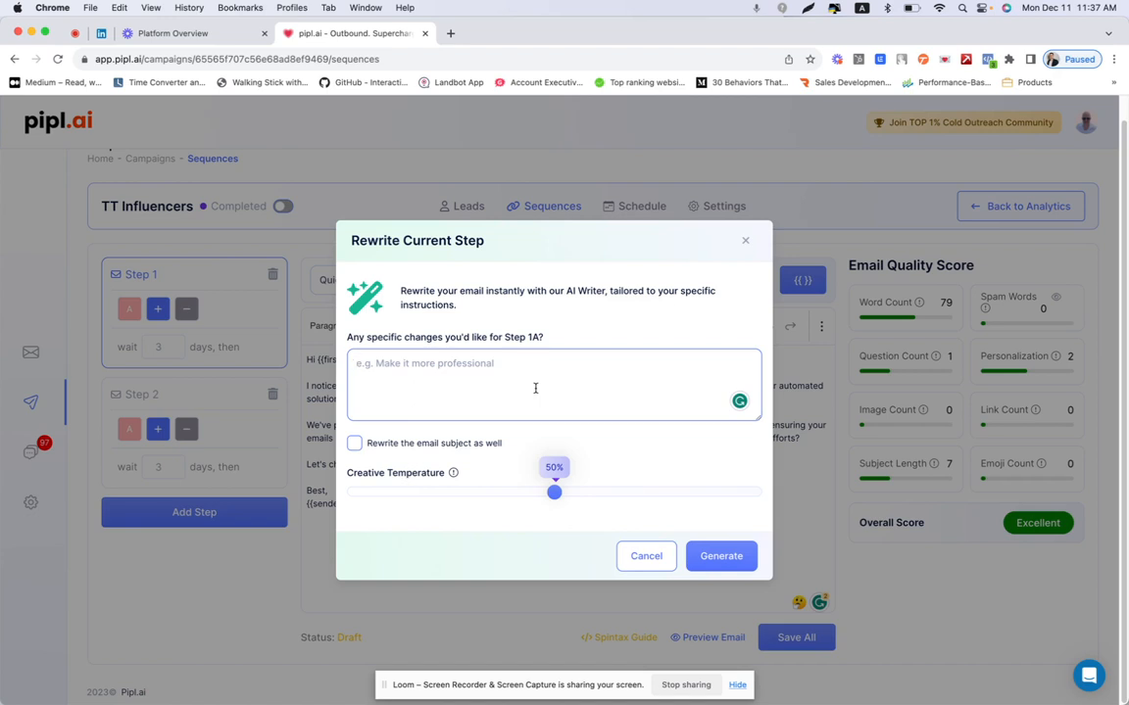
left_click(354, 443)
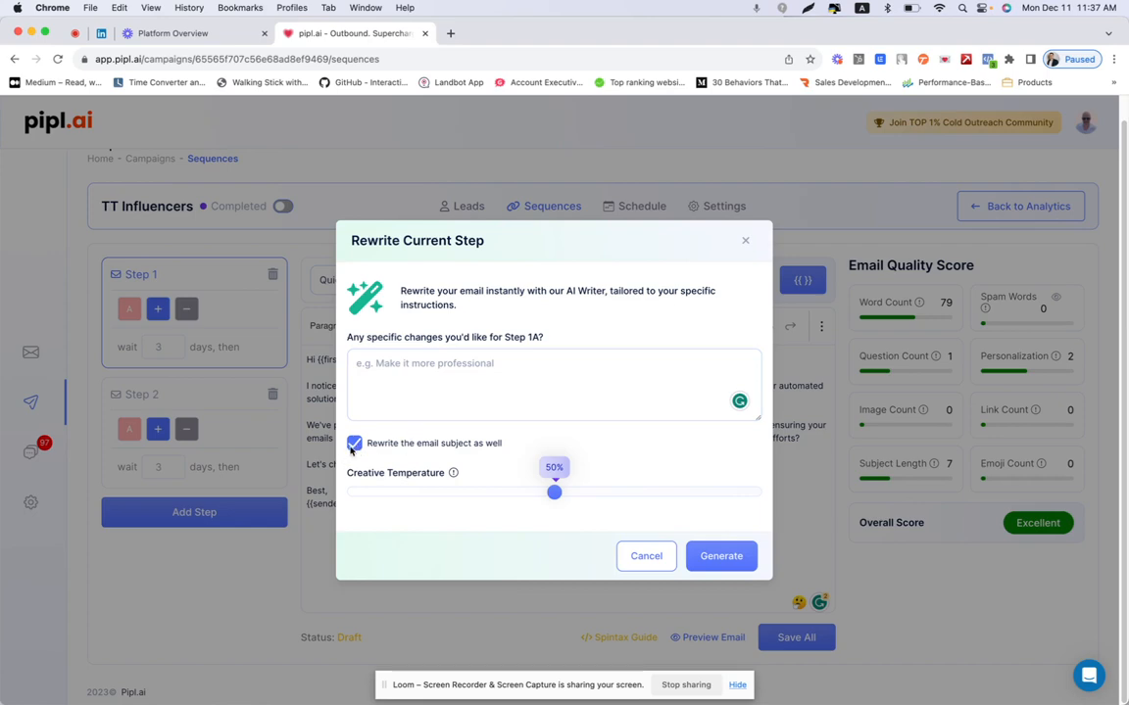
left_click(354, 443)
left_click(649, 558)
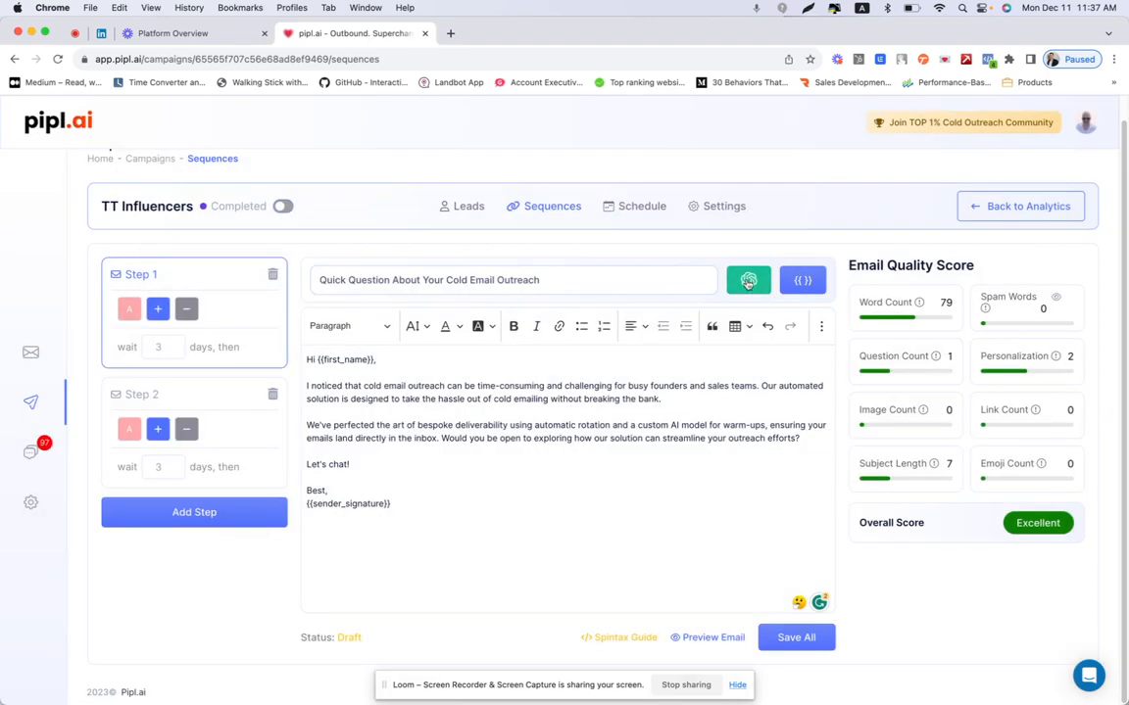
Step: Generate AI spintax for the email with 3 additional variations per spintax and 3 spintax, including the email subject
left_click(749, 280)
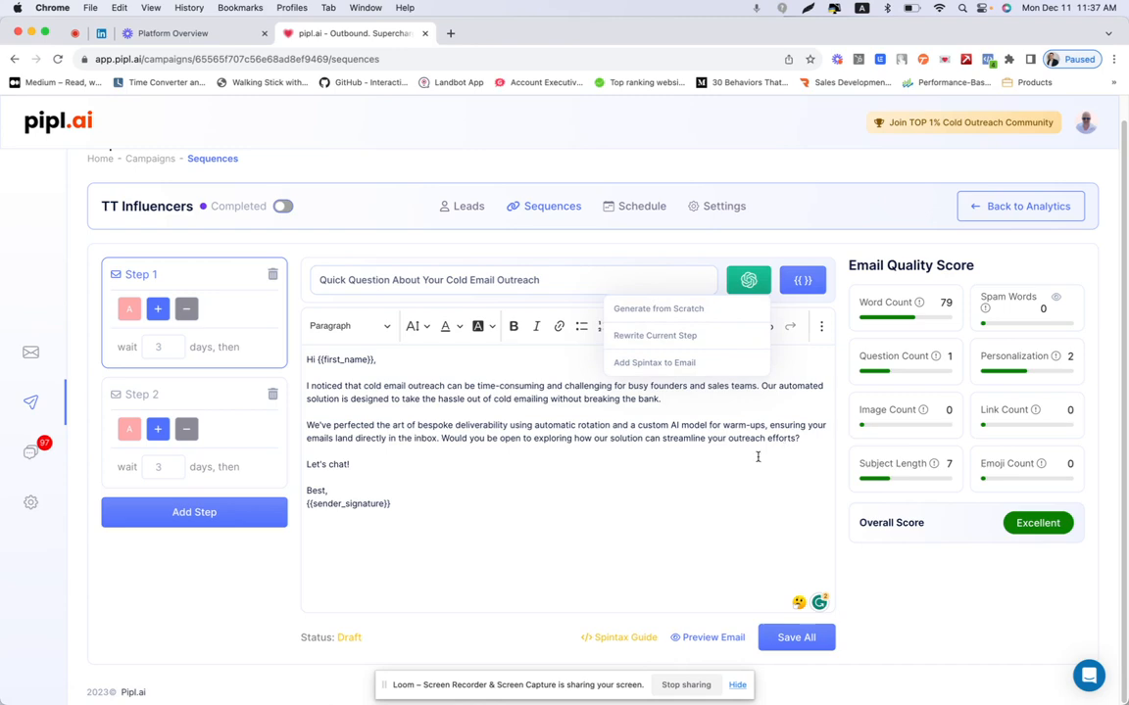
left_click(655, 363)
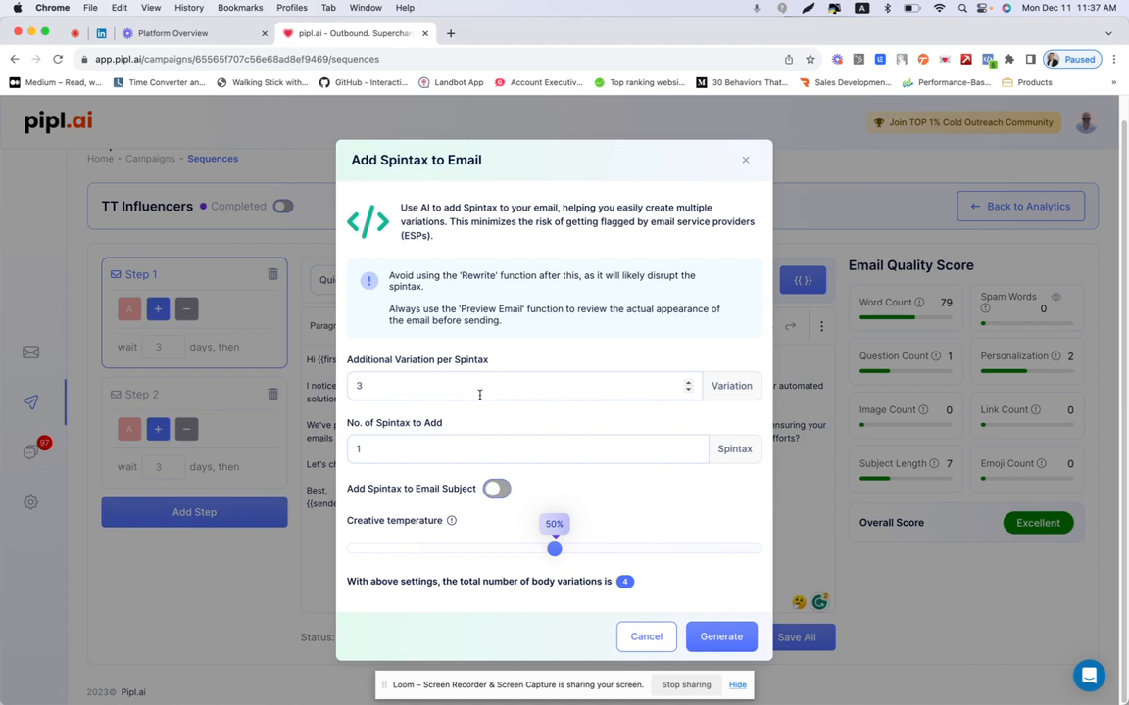
left_click(436, 447)
left_click(695, 447)
left_click(696, 447)
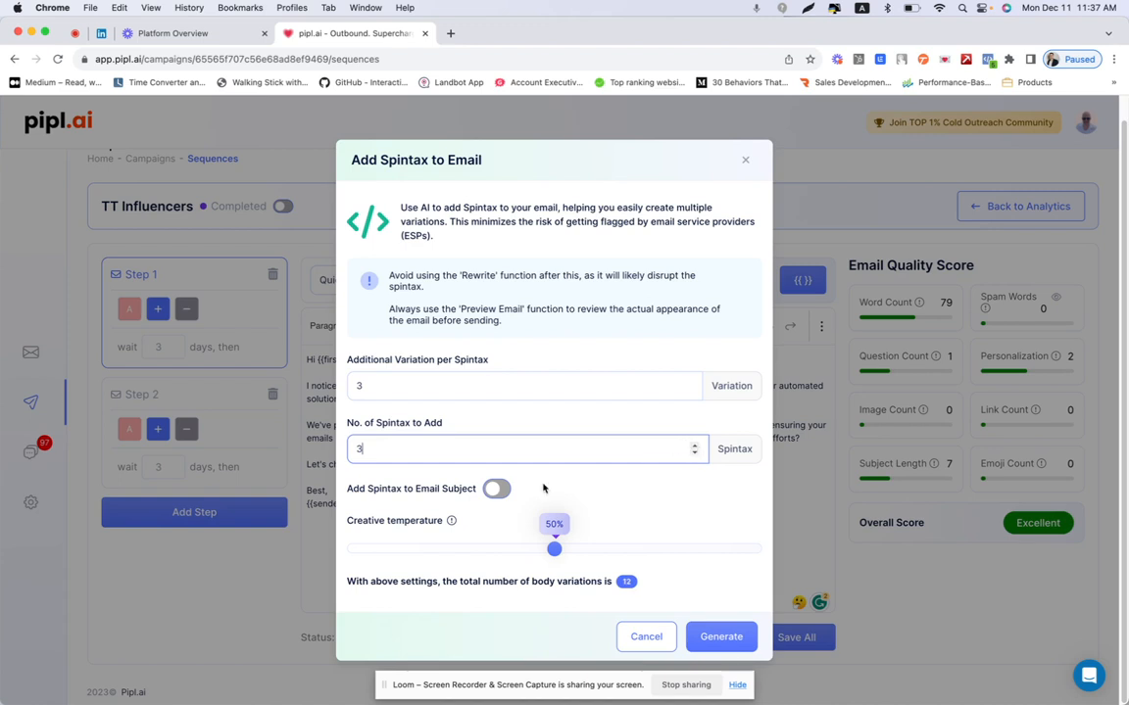
left_click(501, 490)
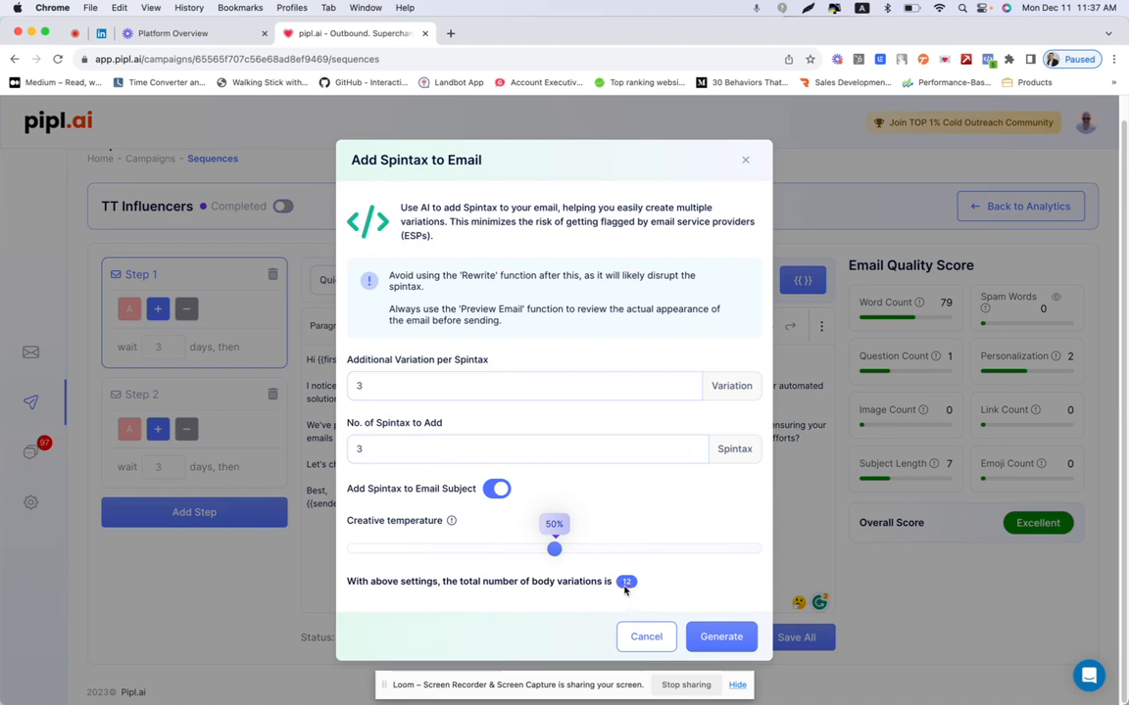
left_click(718, 637)
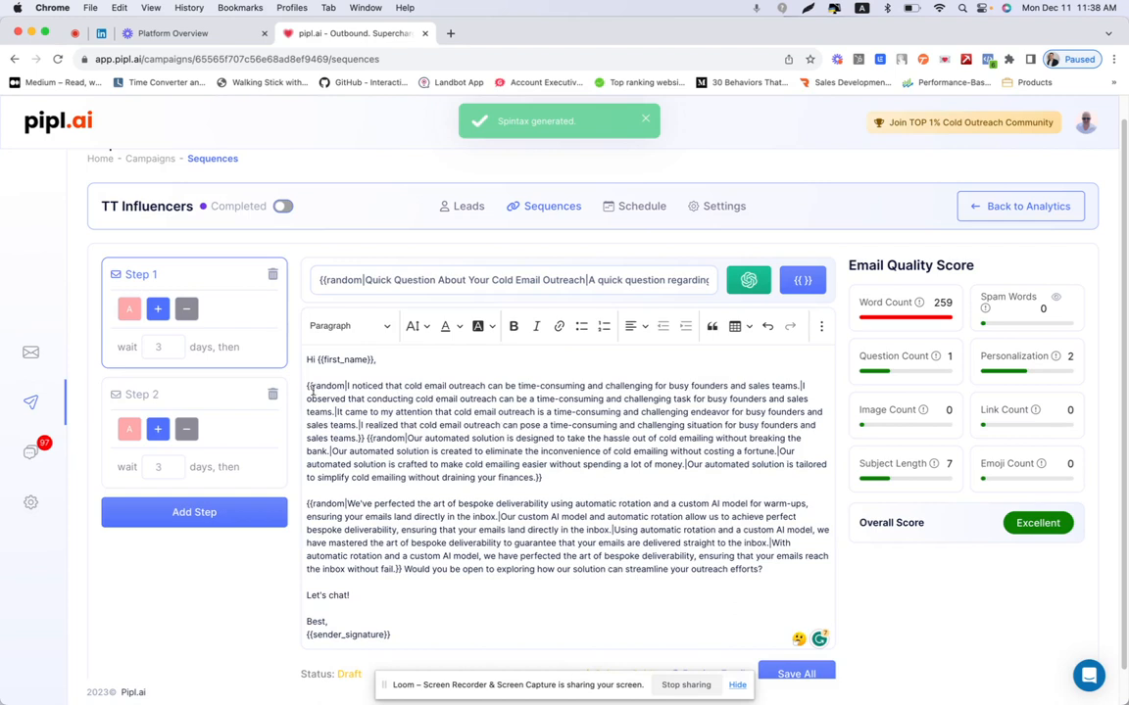
Step: Examine the random spintax syntax and the first sentence's alternative wordings in the generated email body
left_click_drag(311, 386, 346, 388)
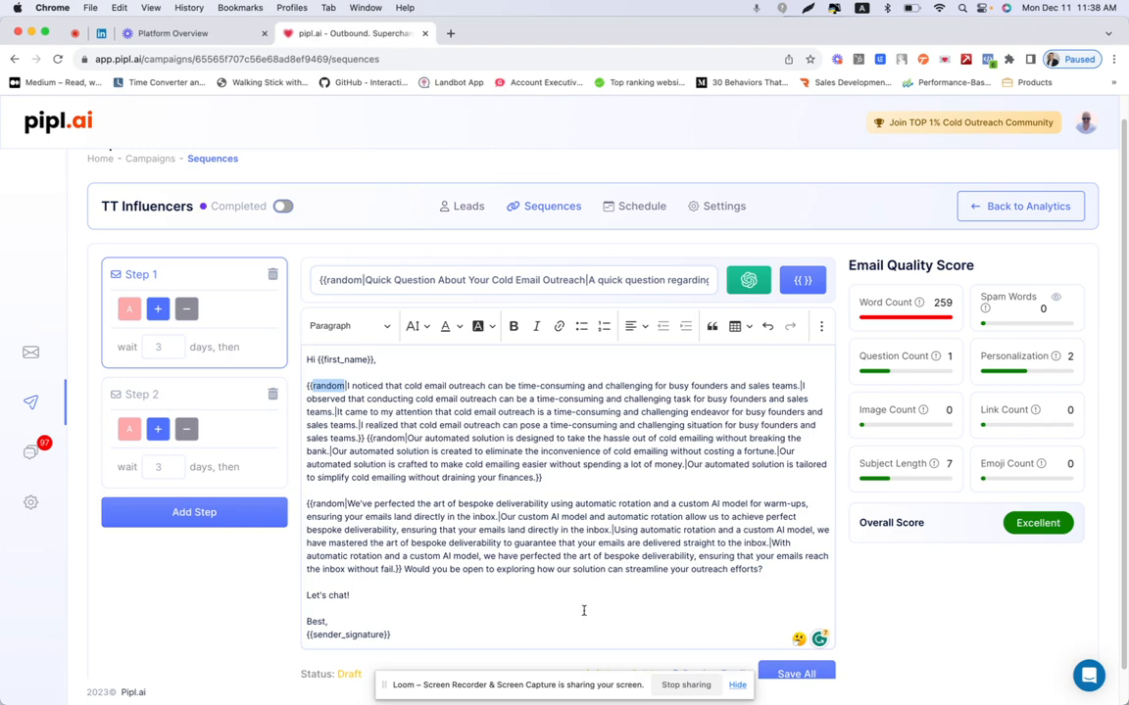
scroll(584, 610, "down", 1)
scroll(584, 610, "down", 2)
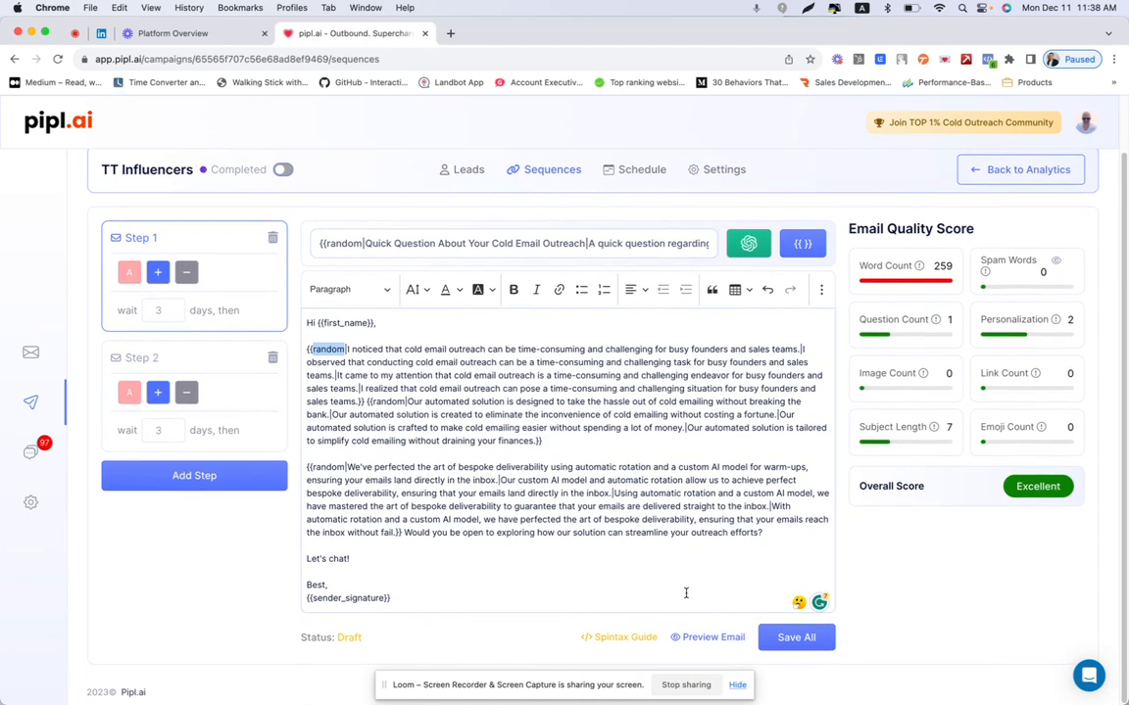
left_click(310, 350)
left_click_drag(344, 351, 801, 348)
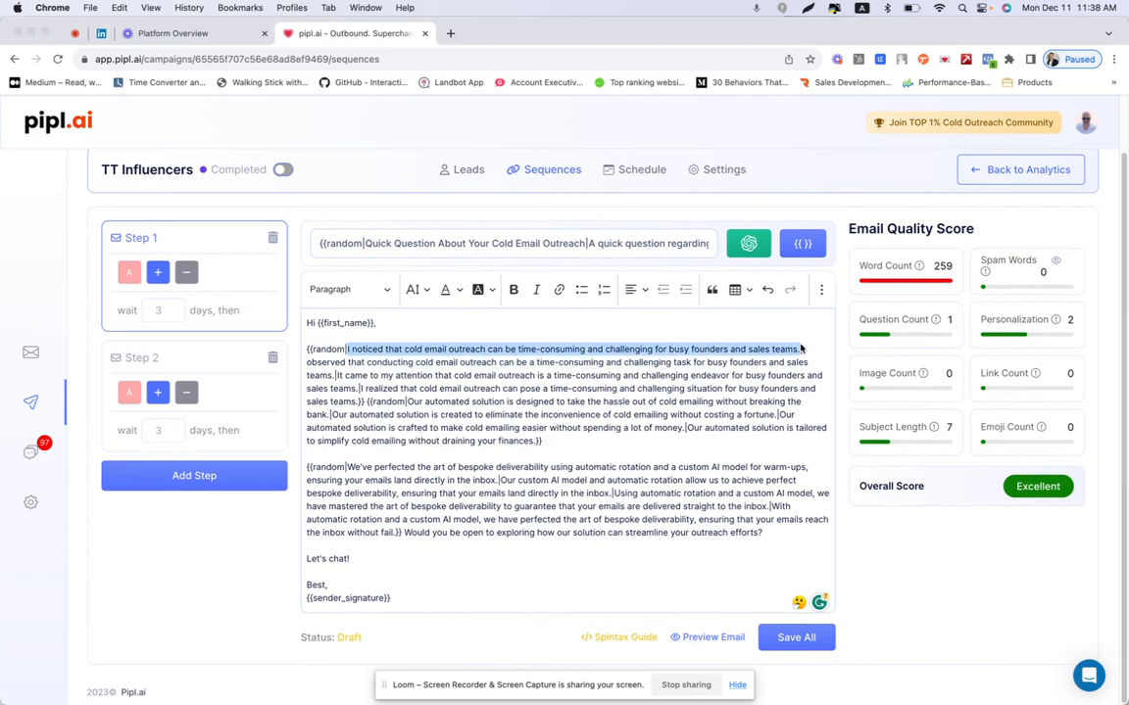
key("ctrl+super+d")
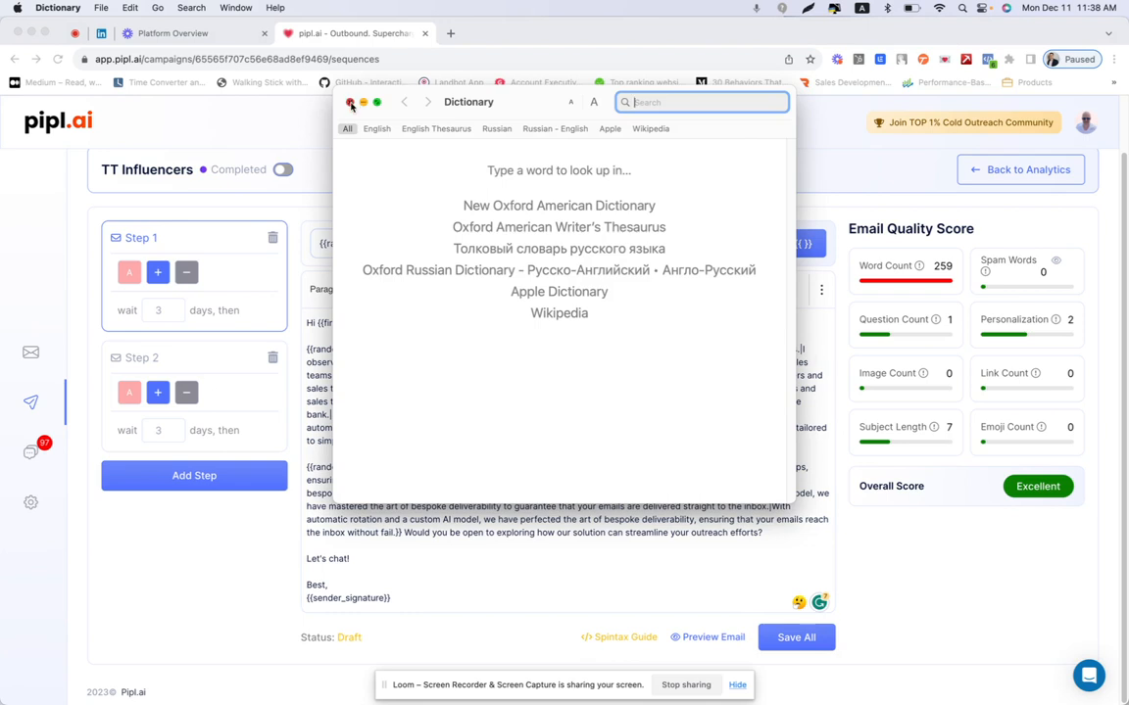
left_click(314, 102)
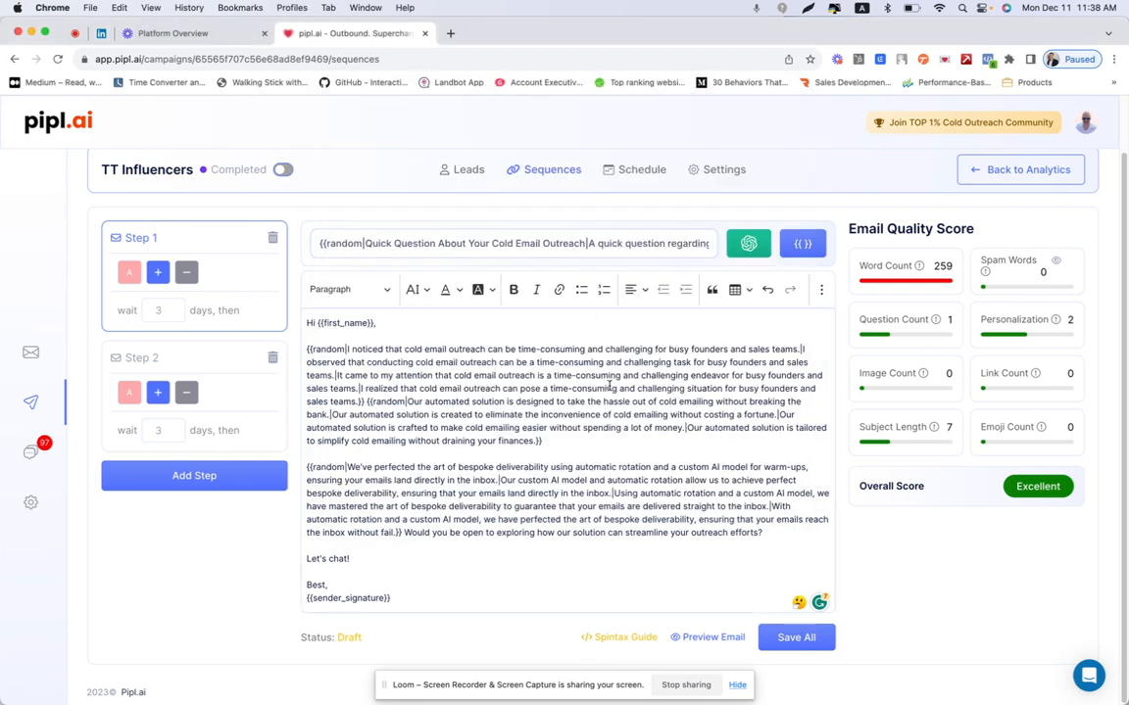
Step: Preview the email with a random spintax variation and spam-word highlighting, and save the sequence
left_click(714, 638)
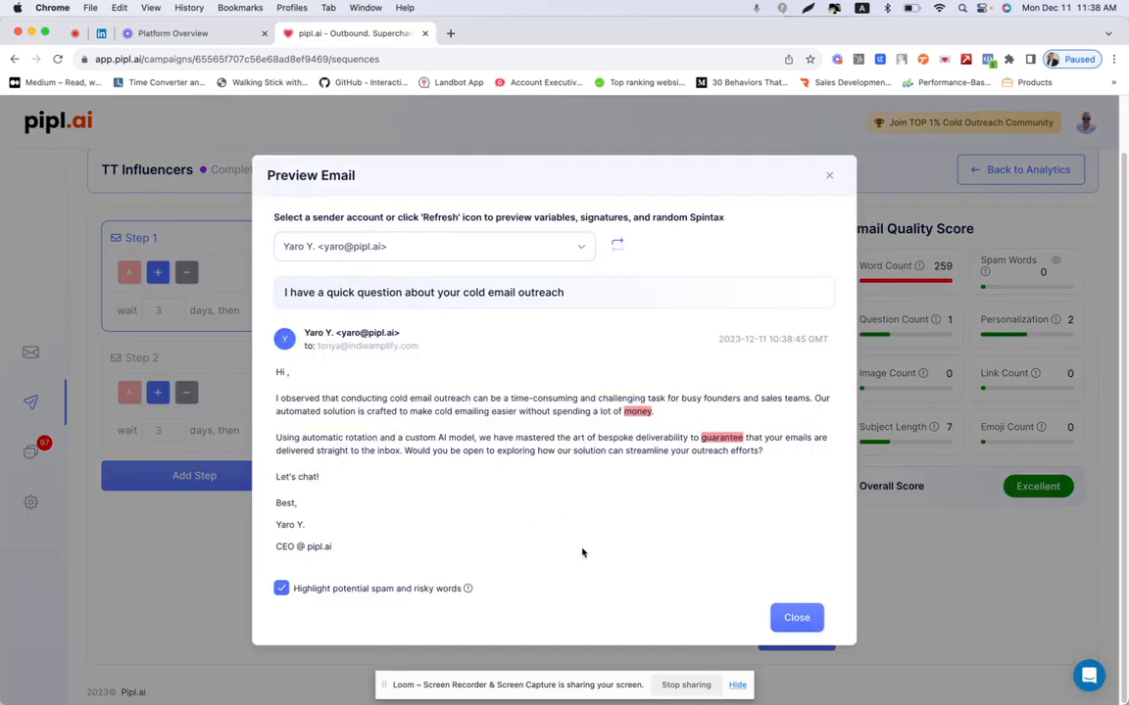
left_click(829, 179)
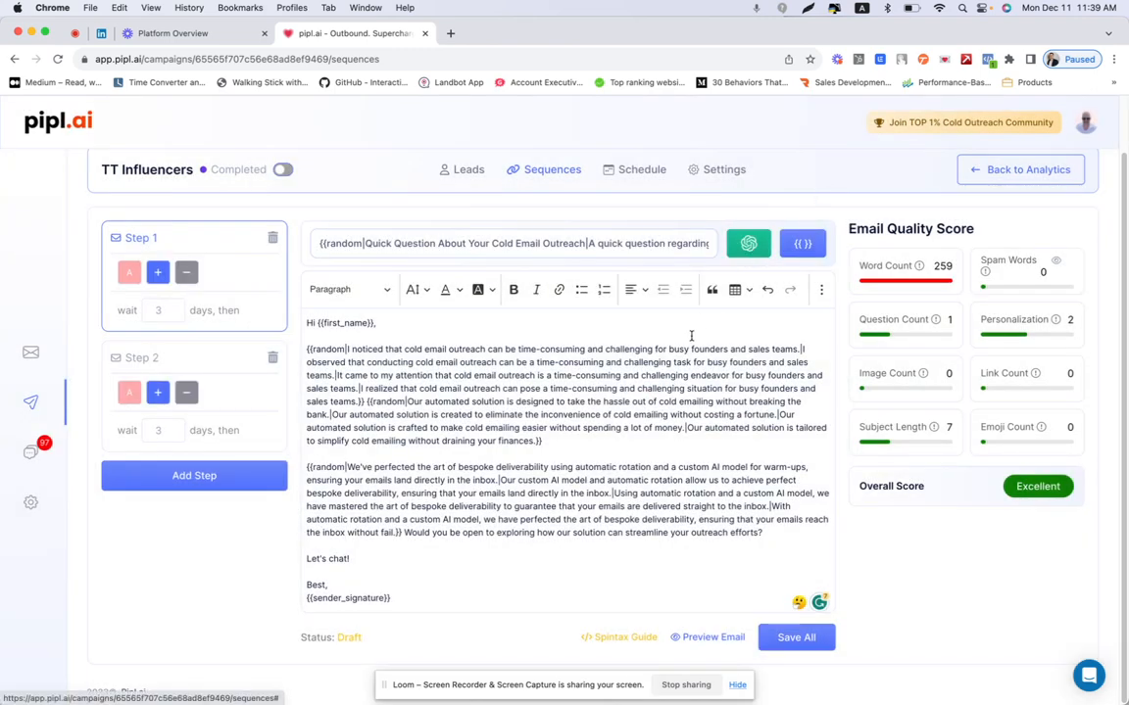
left_click(786, 638)
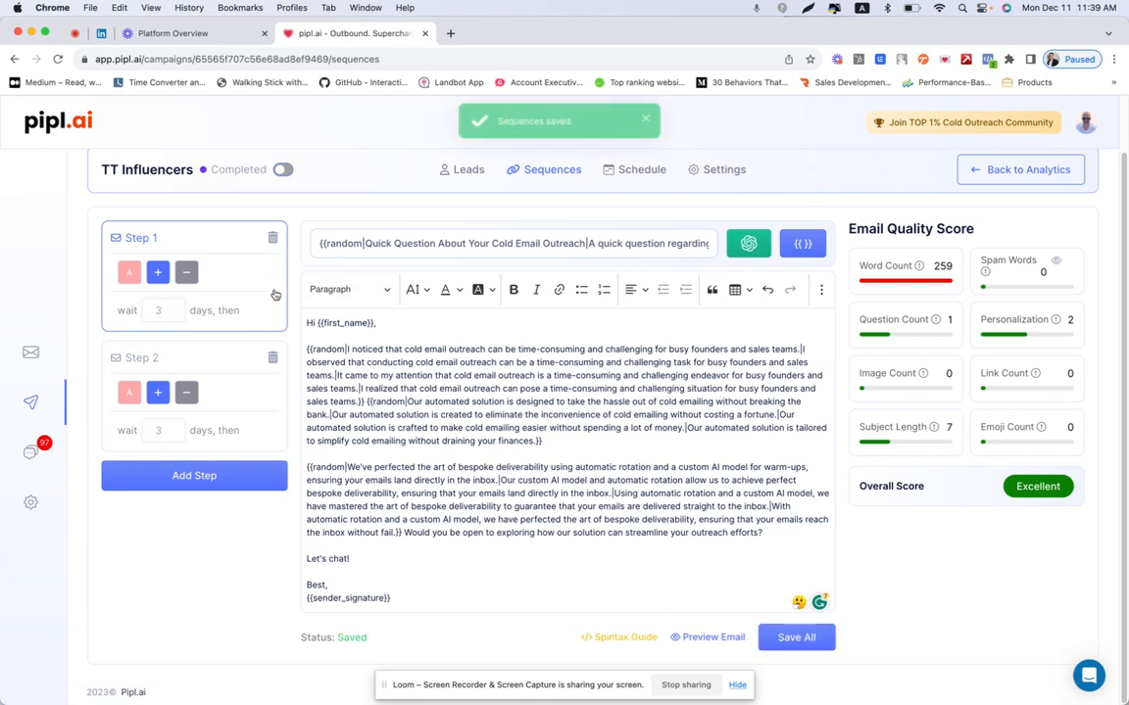
Step: Review the campaign's schedule of sending days and hours, and set the minimum interval between emails to 5 minutes
left_click(645, 175)
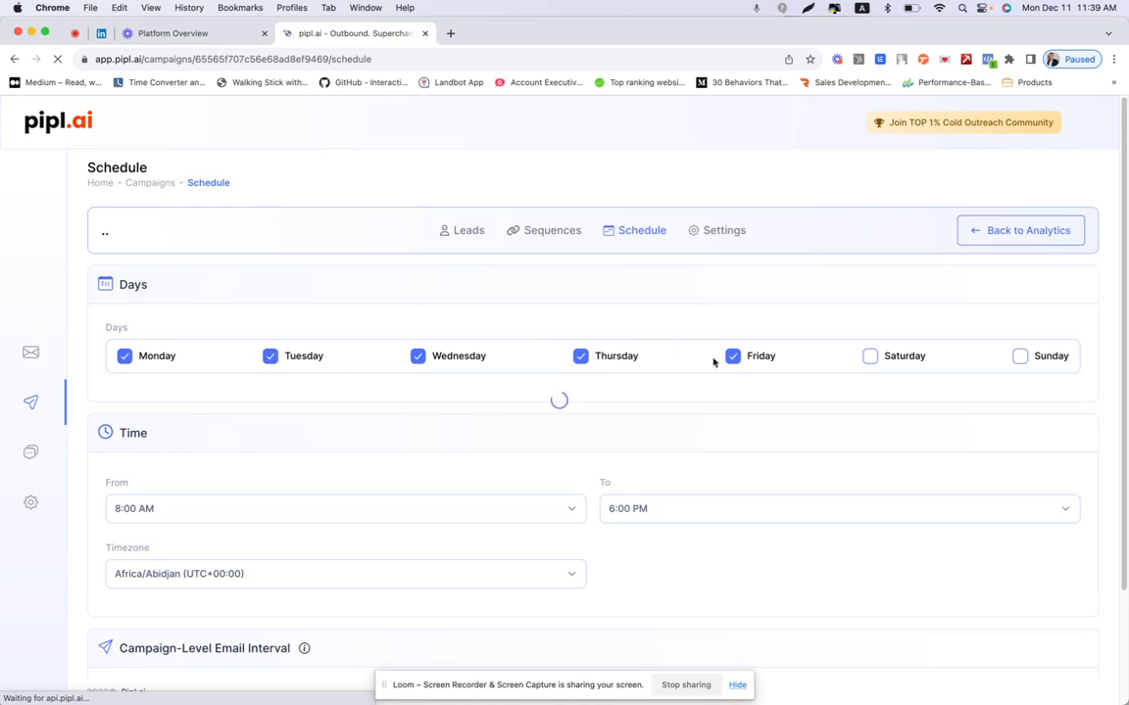
scroll(576, 508, "down", 1)
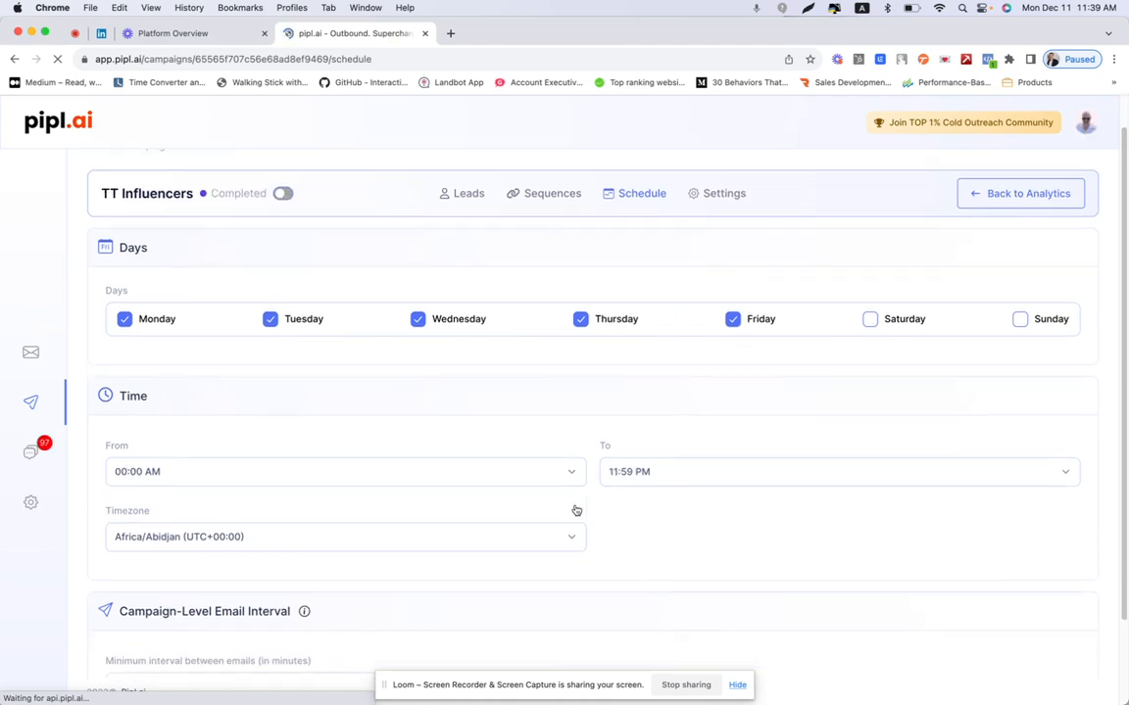
scroll(601, 458, "down", 3)
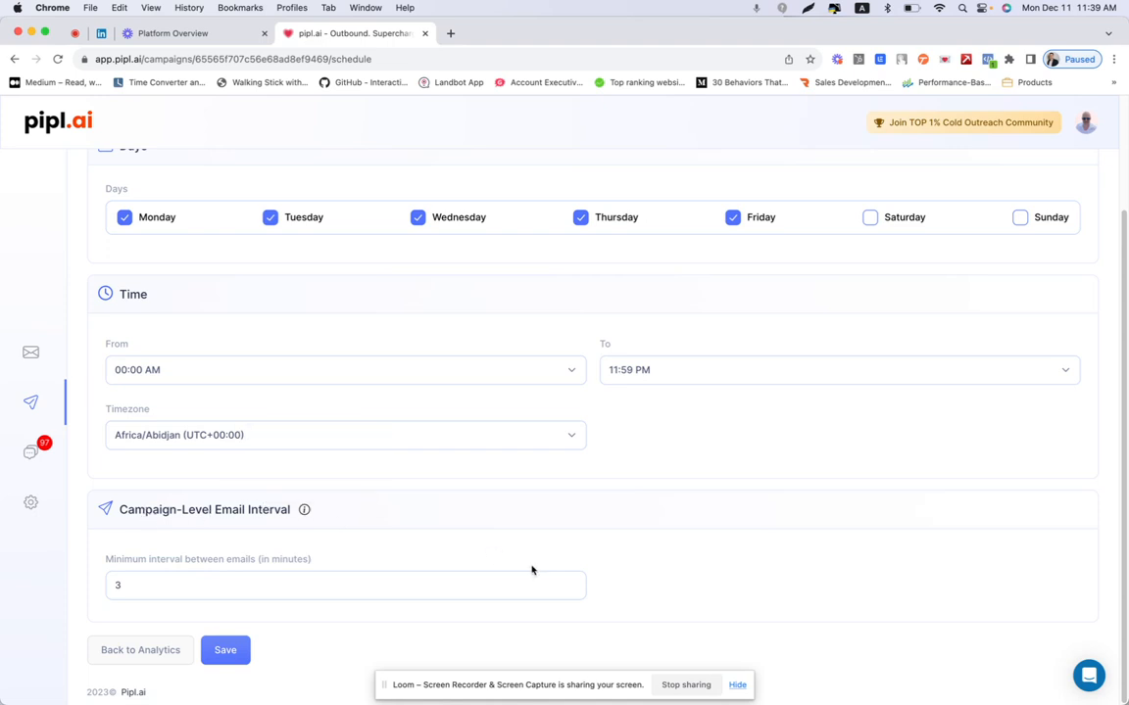
double_click(417, 588)
type("5")
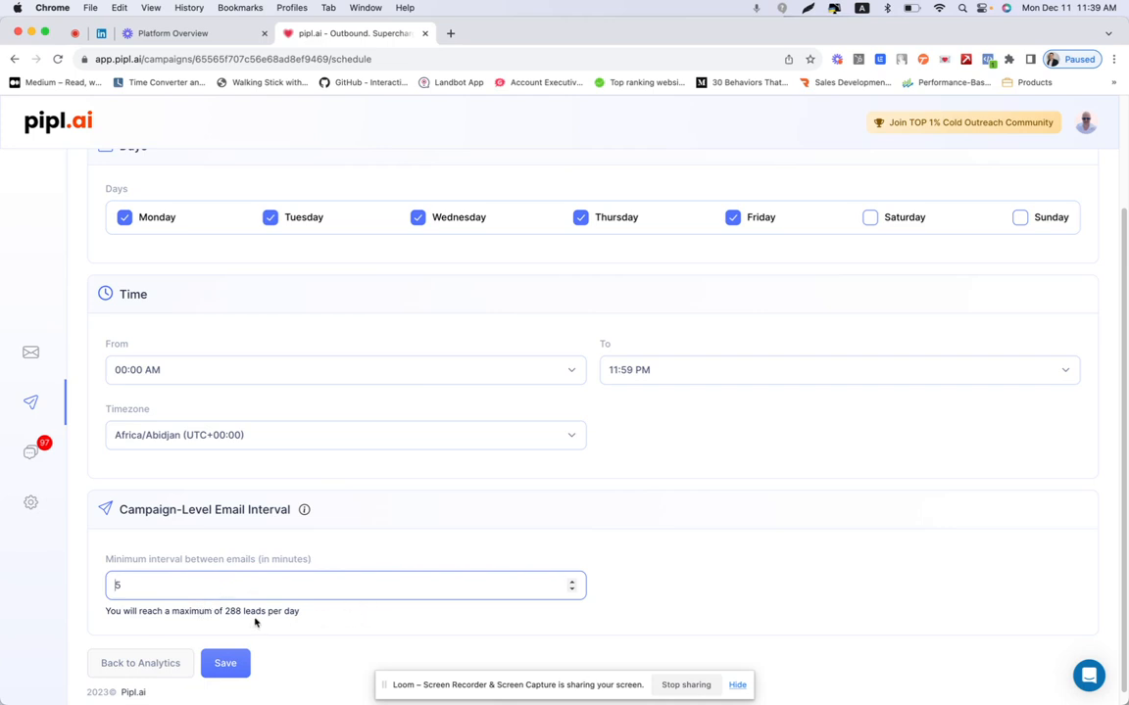
scroll(279, 619, "down", 1)
scroll(479, 486, "up", 3)
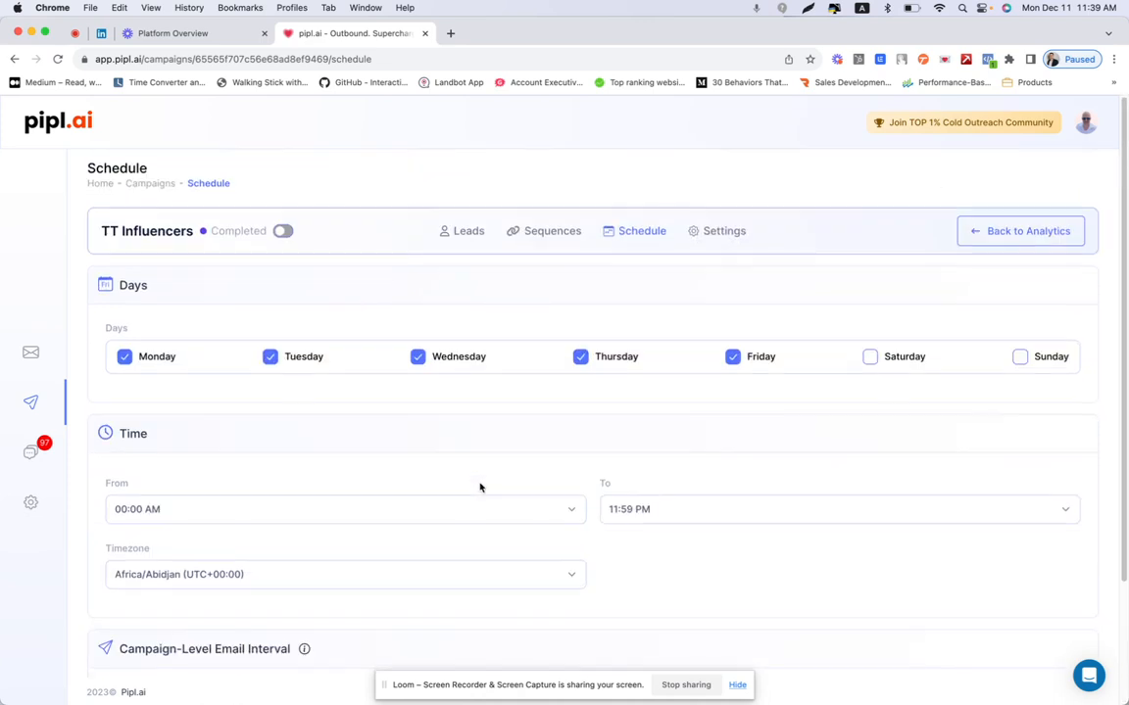
Step: Add the second sending email account in the campaign settings and set the sending priority to 52% new leads, 48% follow-ups
left_click(714, 229)
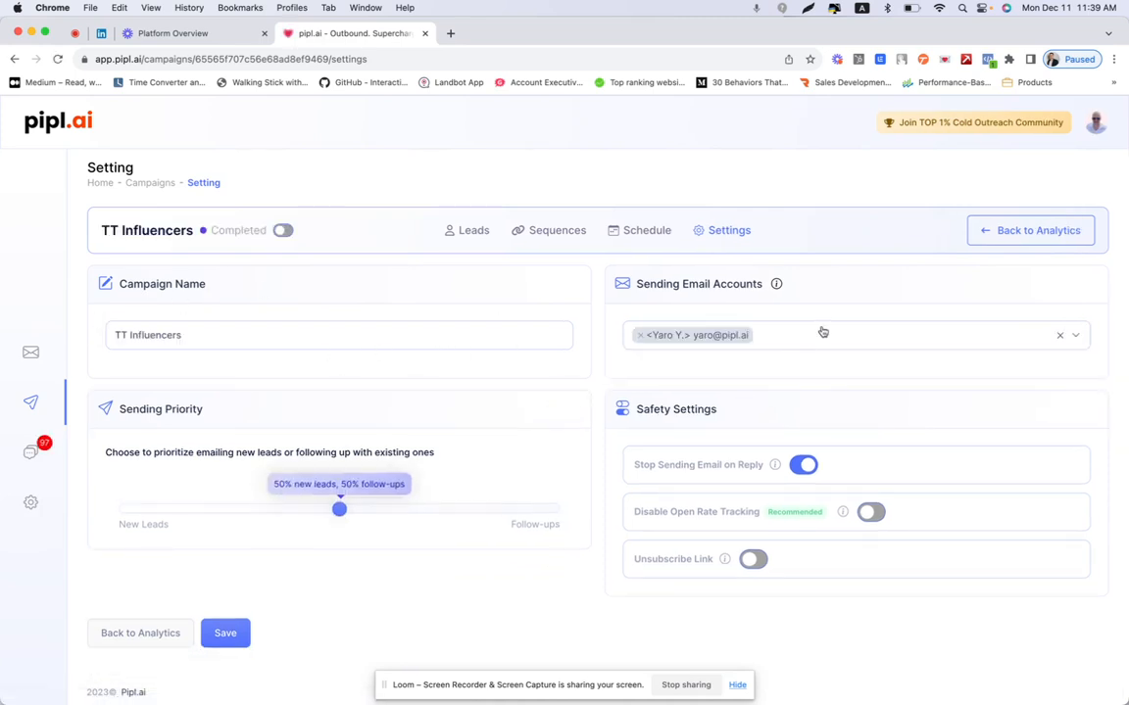
left_click(756, 333)
left_click(787, 402)
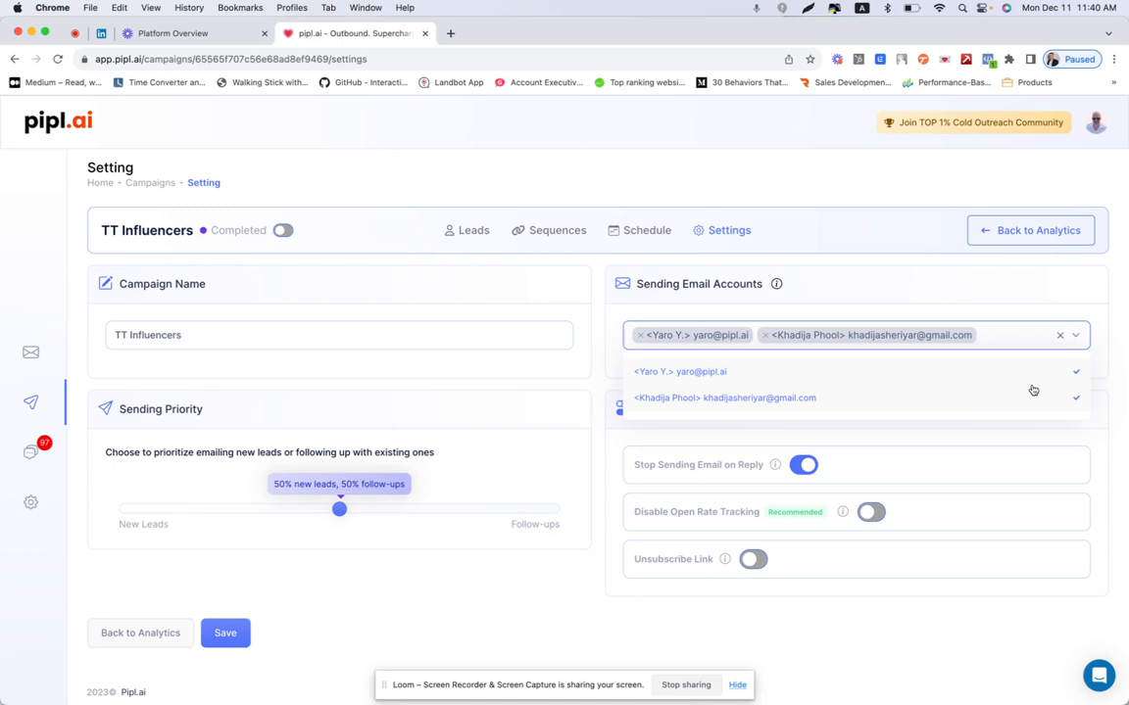
left_click(1009, 348)
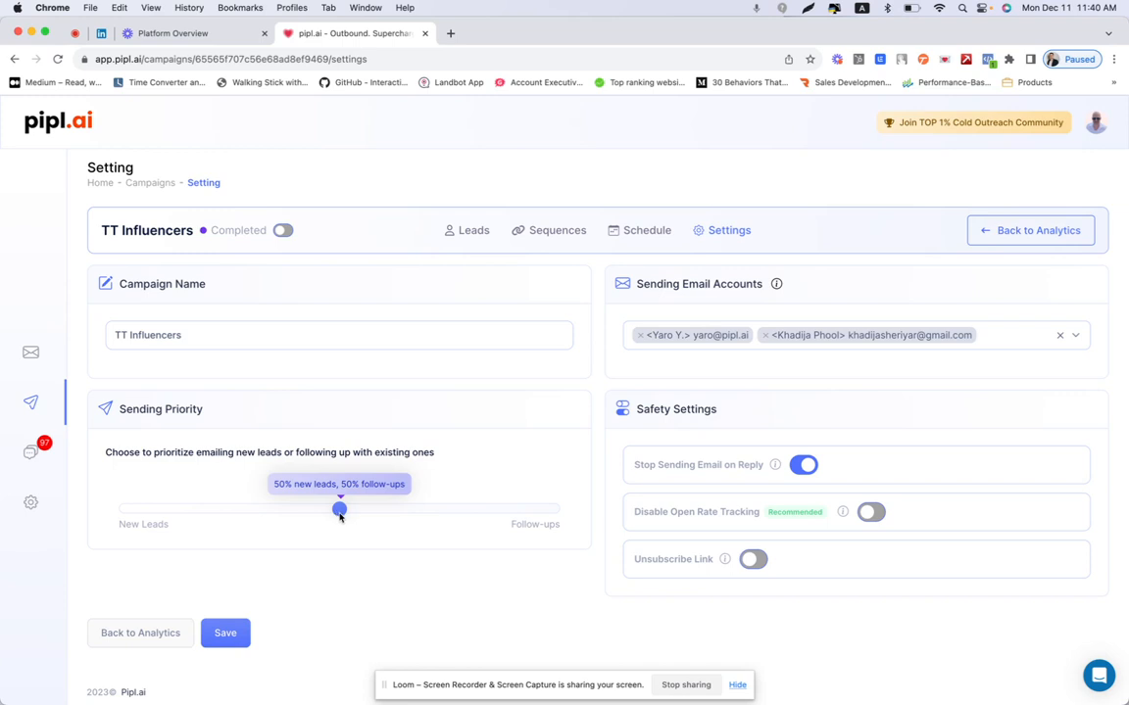
mouse_move(340, 516)
left_mouse_down()
mouse_move(159, 510)
mouse_move(528, 515)
mouse_move(330, 508)
left_mouse_up()
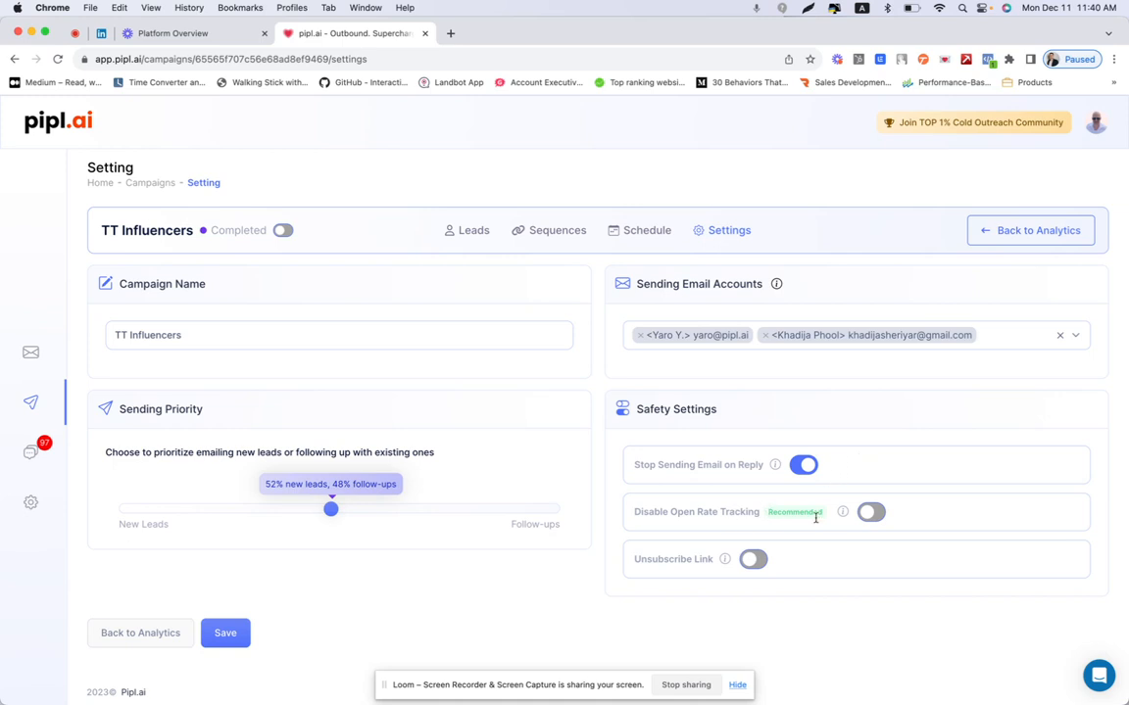
Step: Disable open rate tracking, try the unsubscribe link option and leave it off, and save the campaign settings
left_click(868, 512)
left_click(750, 559)
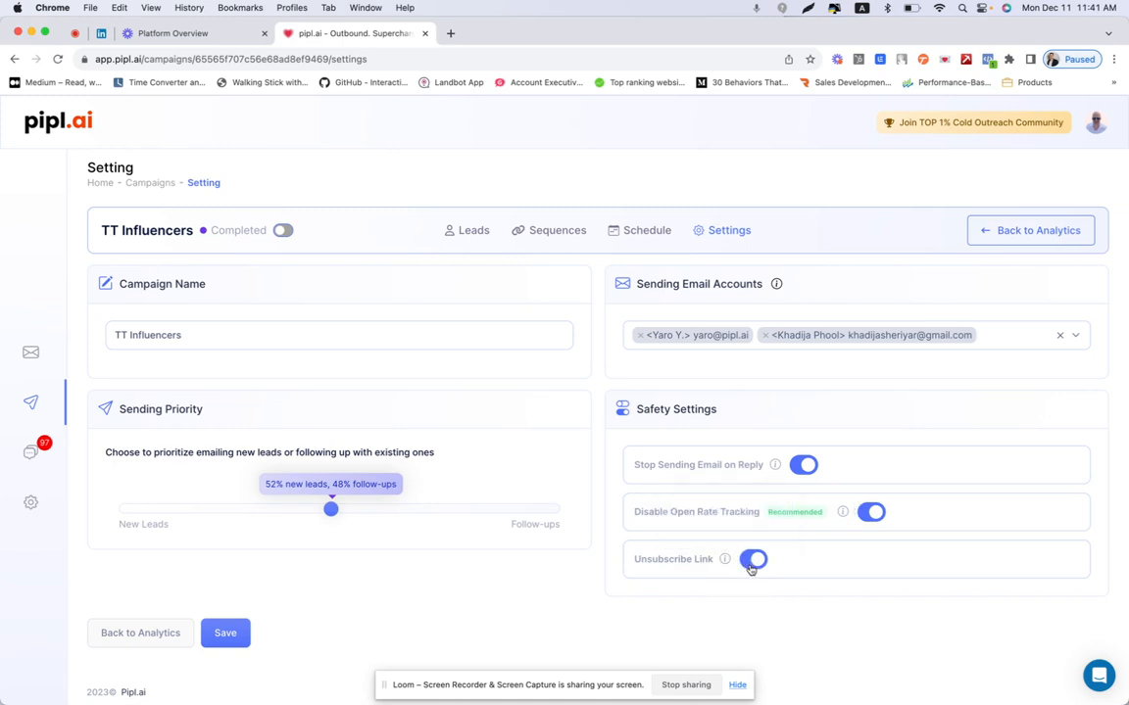
left_click(752, 559)
left_click(228, 633)
Step: Activate the TT Influencers campaign and pause it again
left_click(282, 231)
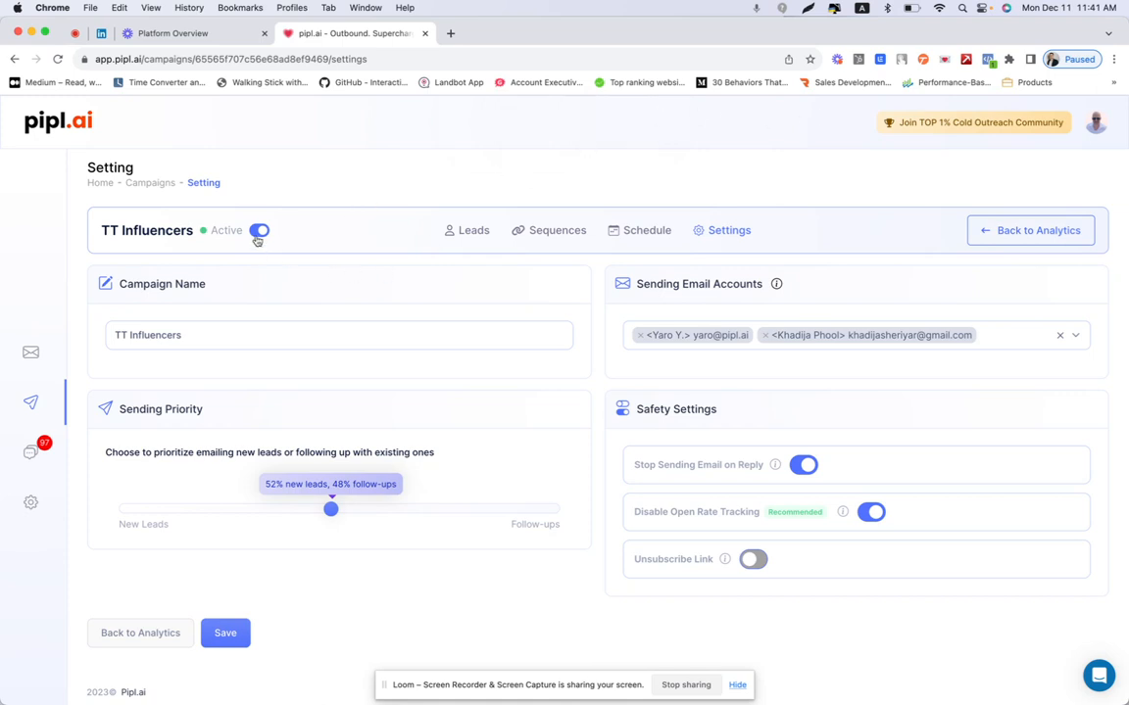
left_click(259, 235)
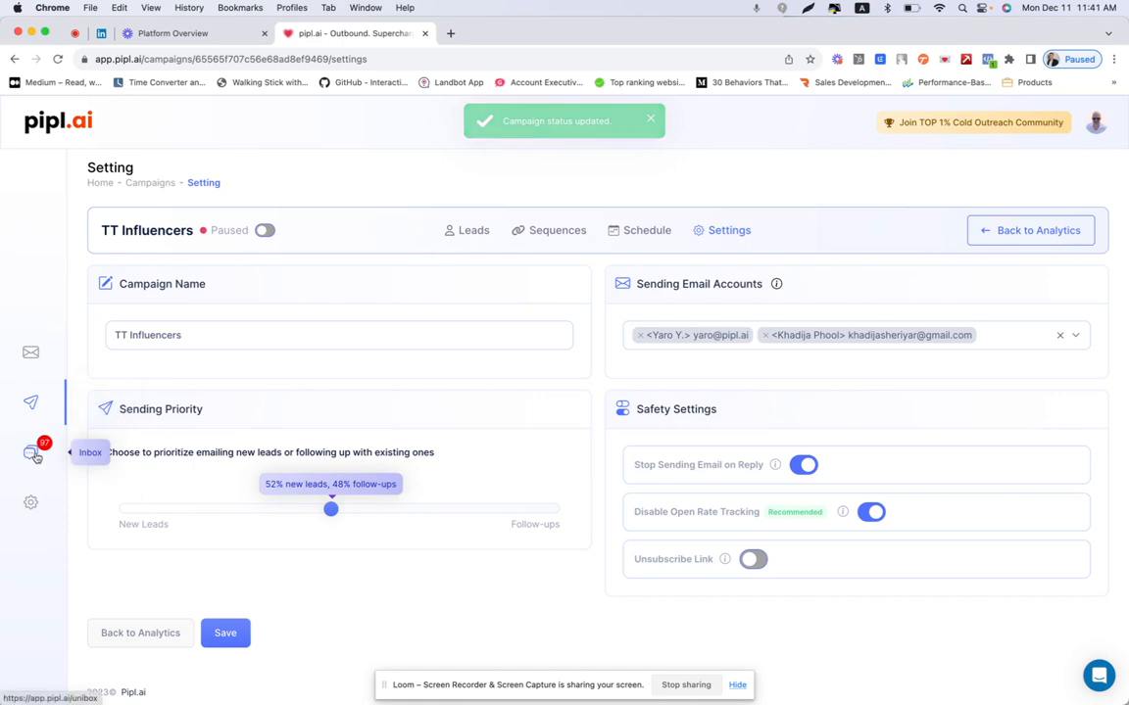
Step: Reply to the Dec 06 'Re: really worth it?' email in the inbox with 'How about we connect on a call this week?' and send it
left_click(34, 456)
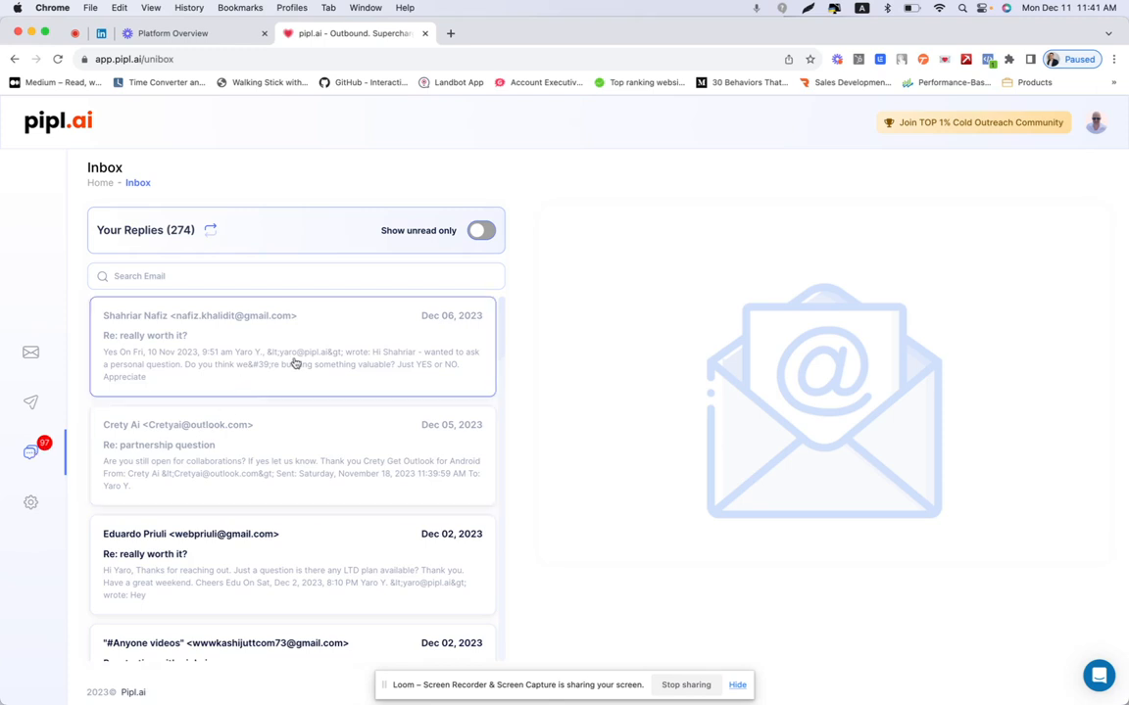
left_click(334, 355)
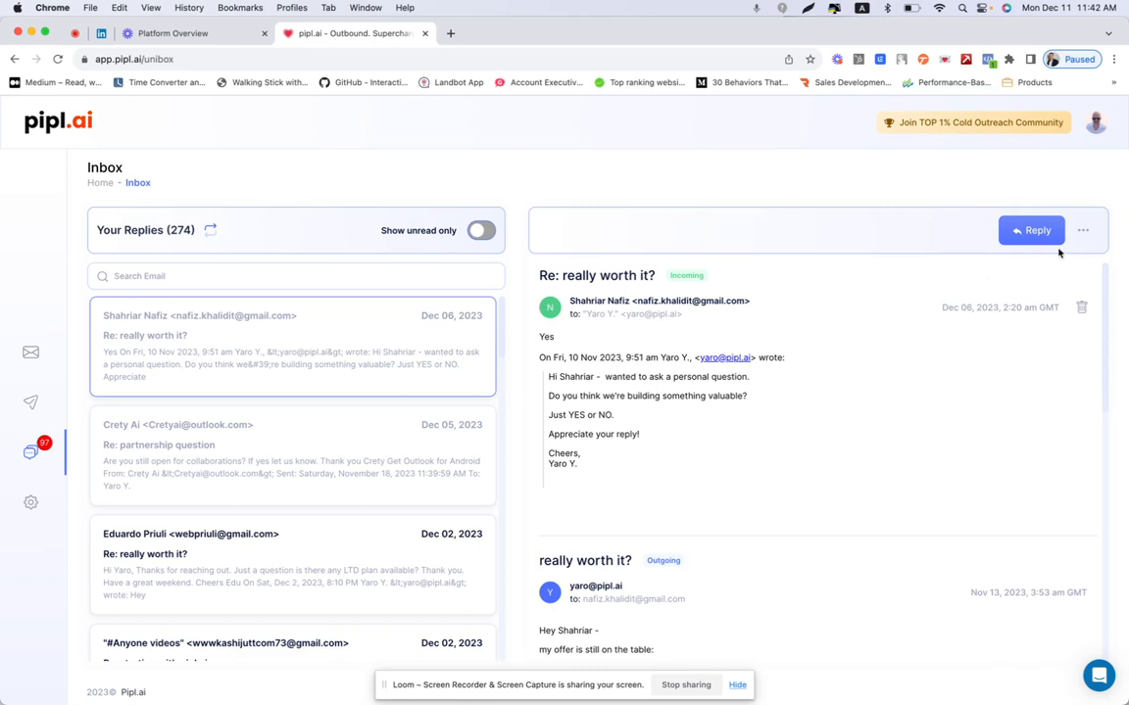
left_click(1025, 245)
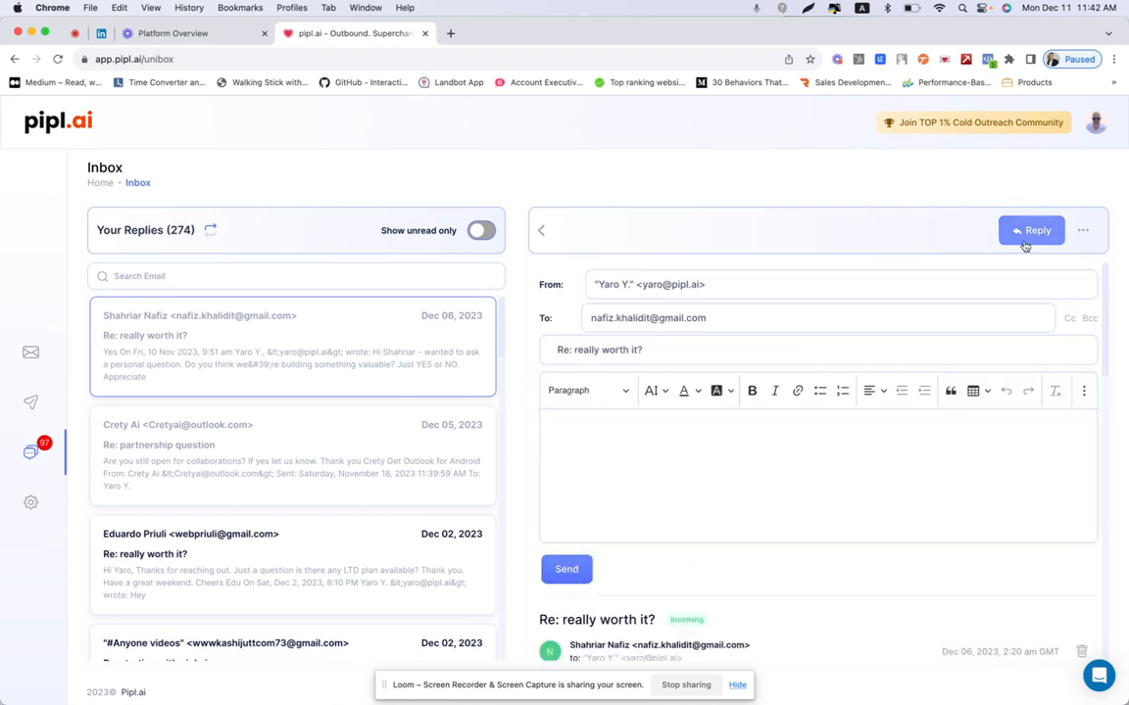
left_click(682, 453)
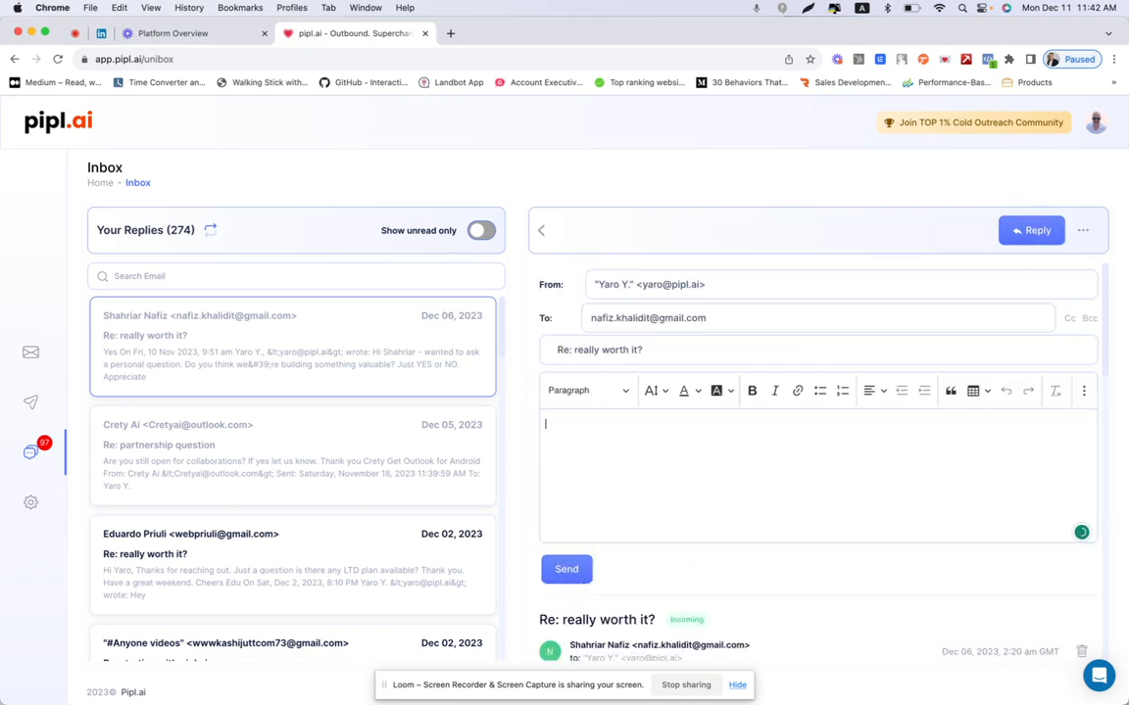
type("How about we connect on a call thi")
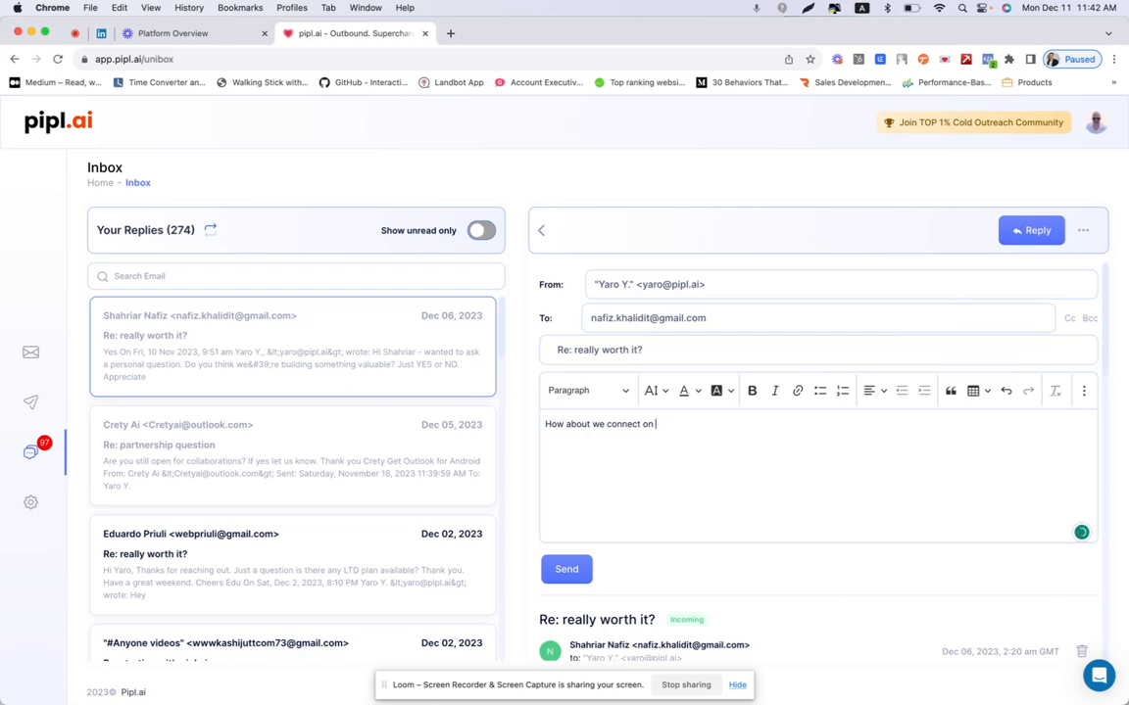
type("s week?")
left_click(573, 570)
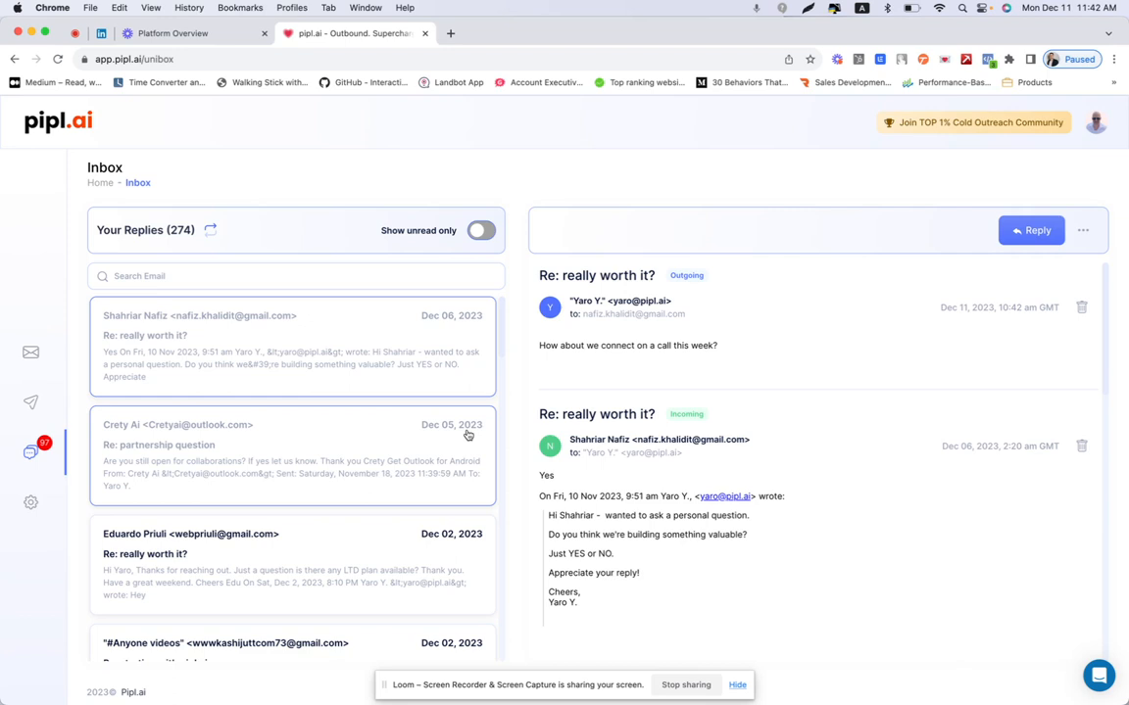
Step: Review the options for marking the conversation as unread or deleting the thread, and close them without choosing one
scroll(415, 442, "down", 1)
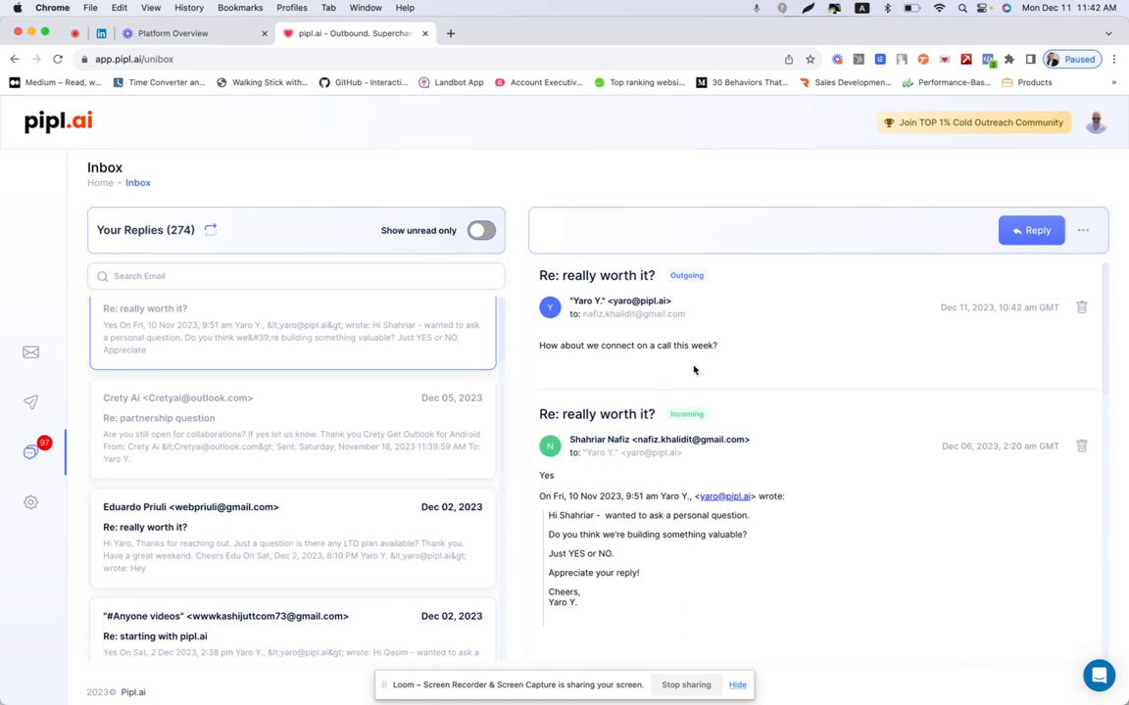
left_click(1084, 233)
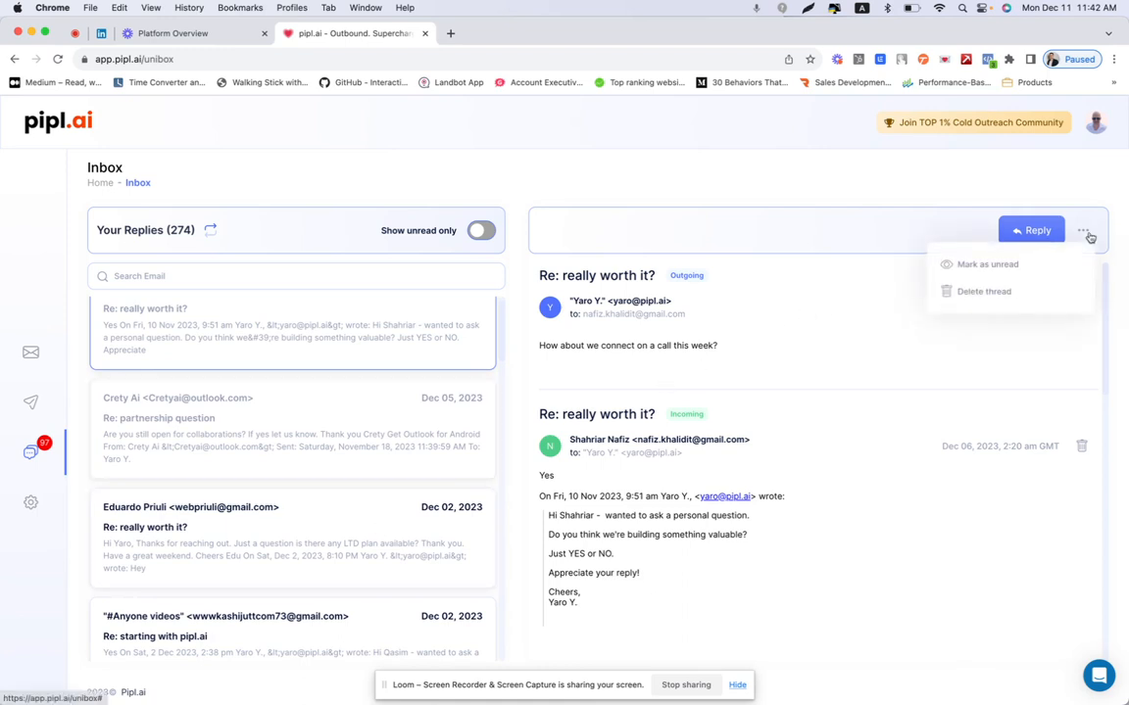
left_click(560, 174)
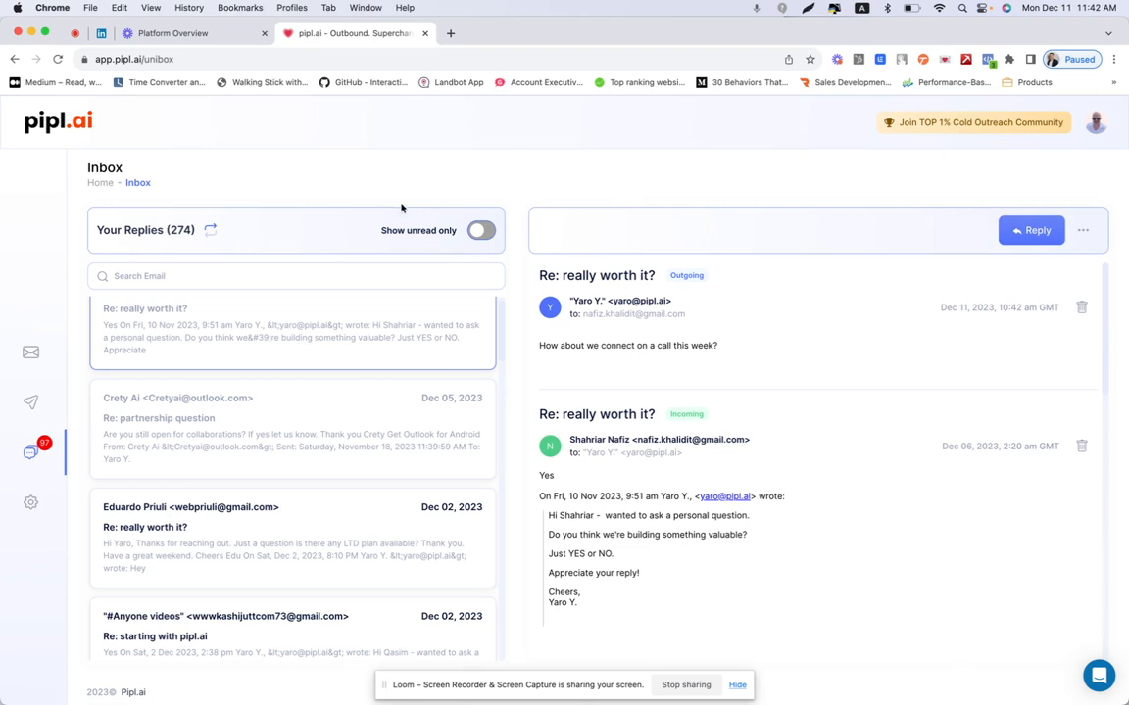
Step: Add the domain outreach.io to the global block list in the account settings and save it
left_click(25, 515)
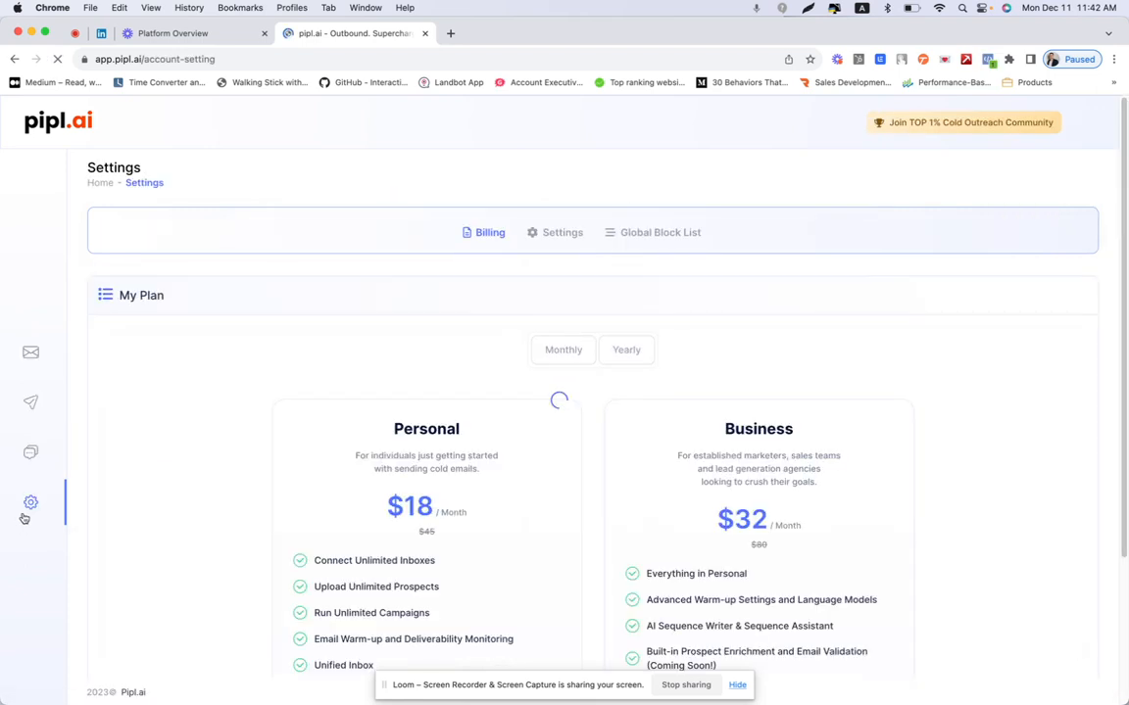
left_click(642, 236)
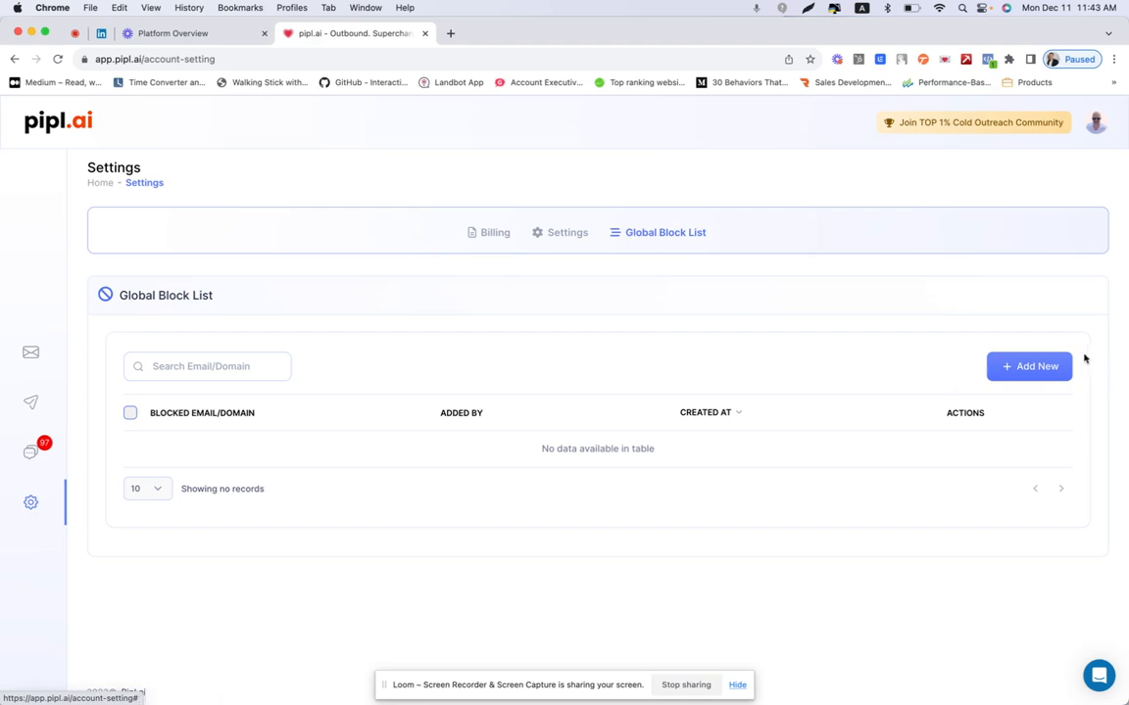
left_click(1037, 378)
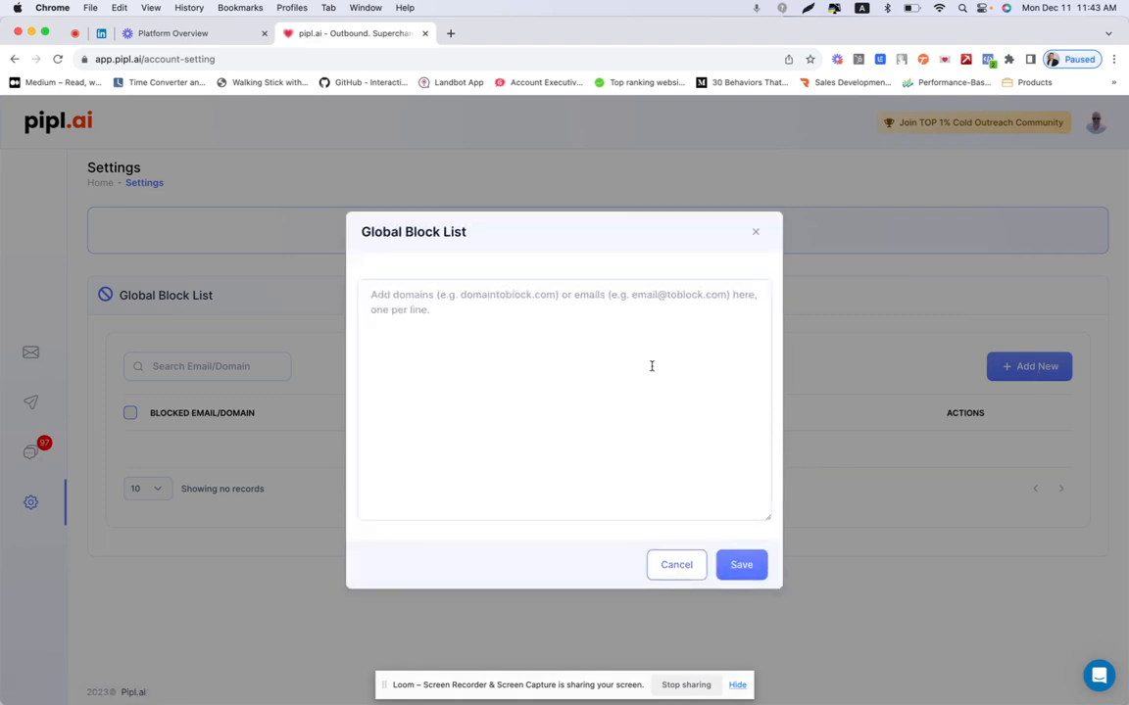
left_click(695, 412)
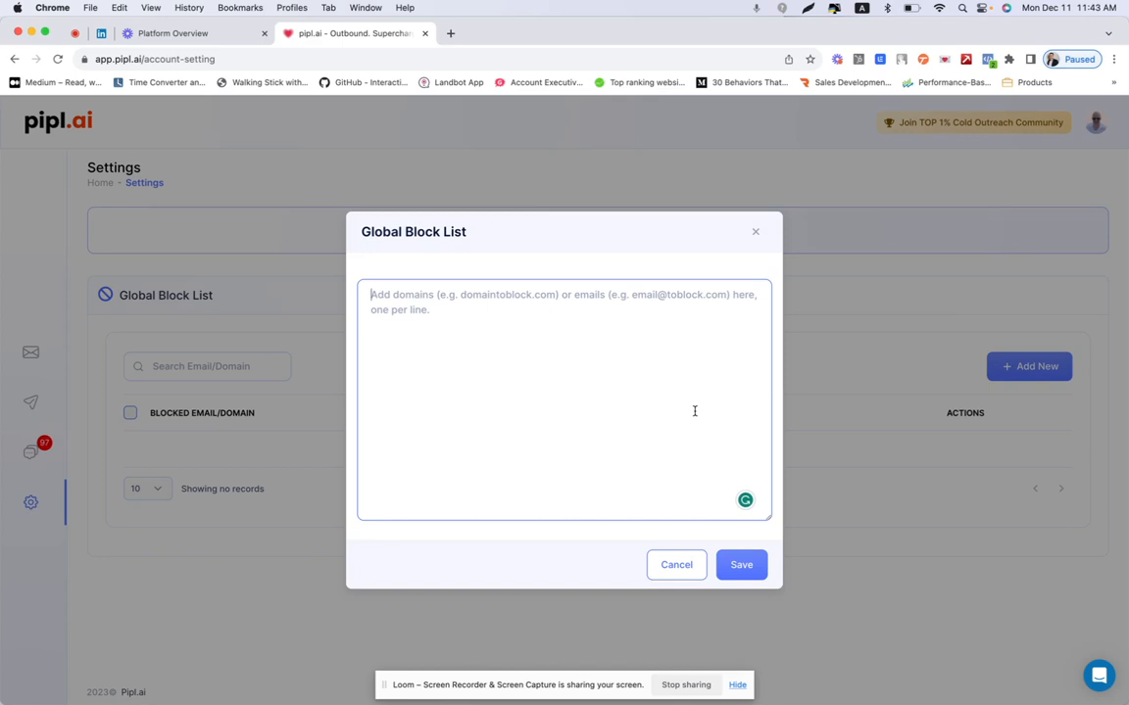
type("ou")
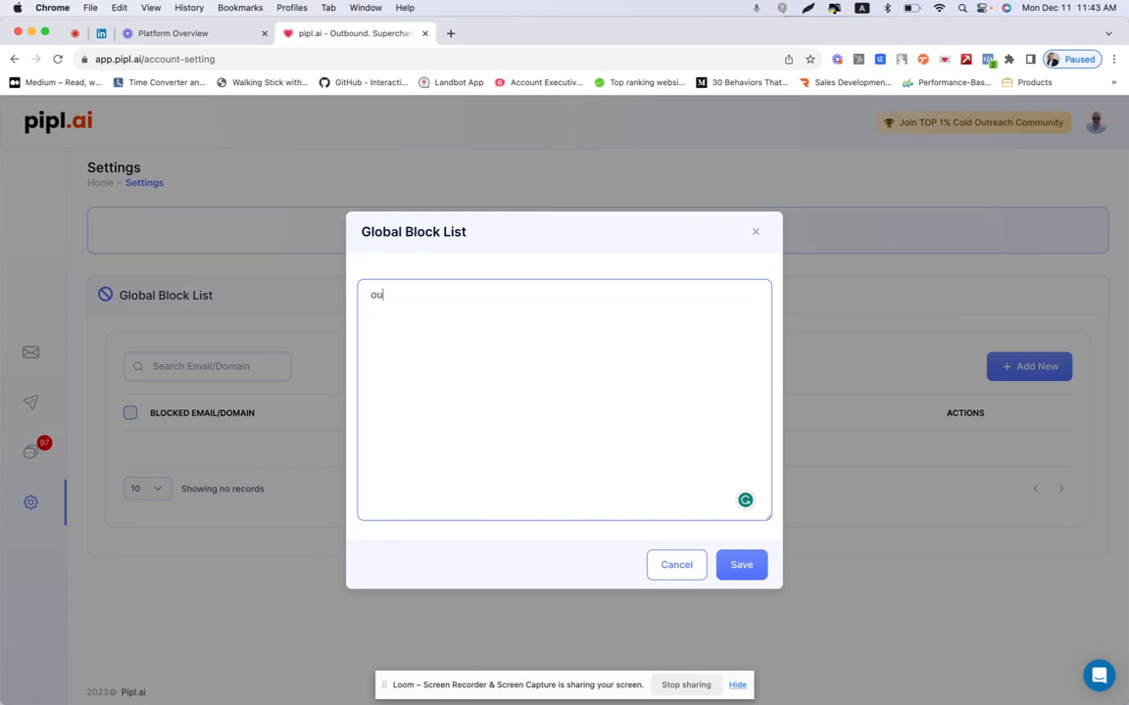
type("trreach.io")
left_click(389, 296)
key("BackSpace")
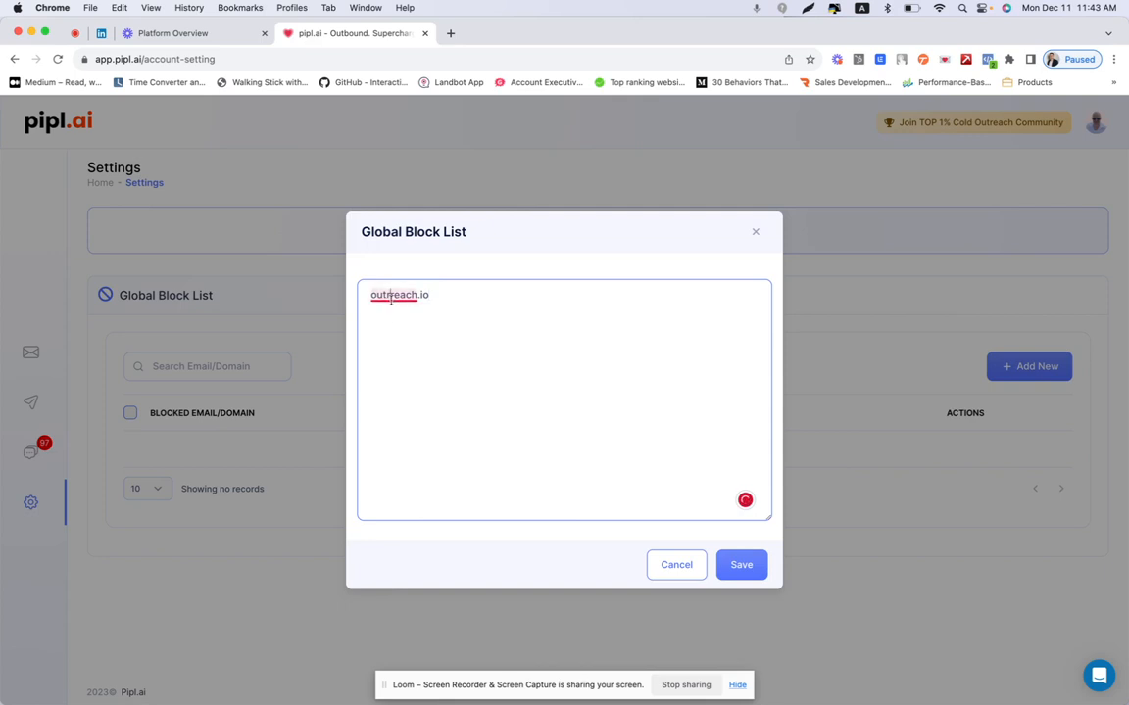
left_click(757, 574)
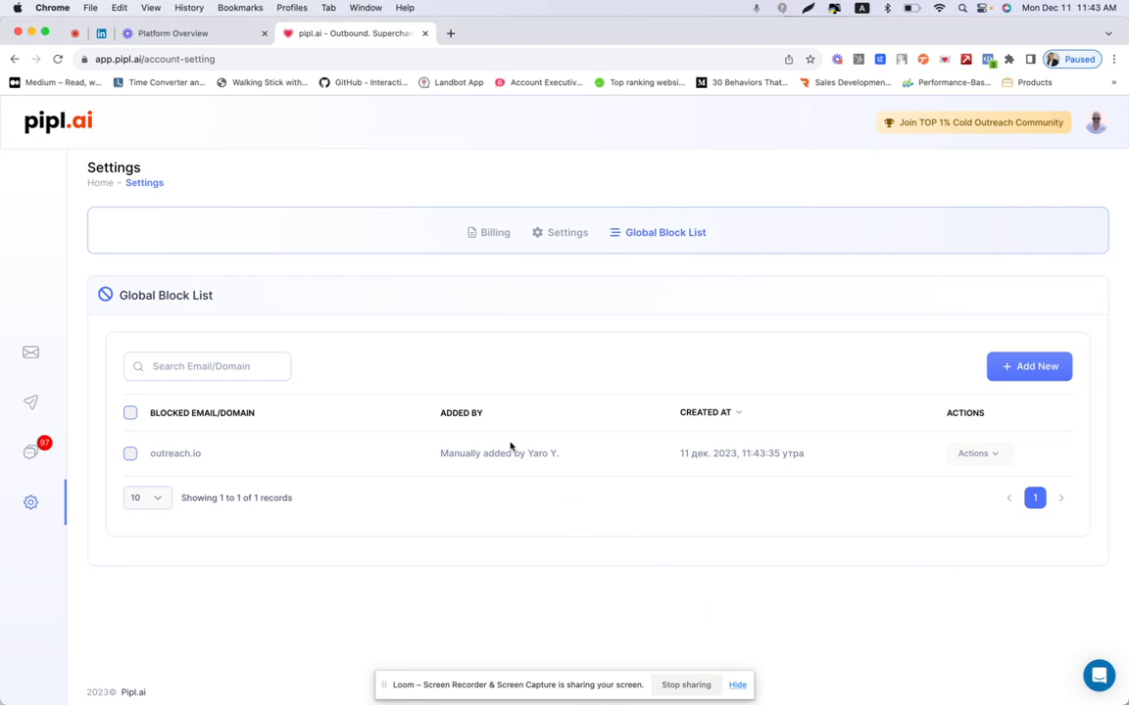
Step: Return to the campaigns and analytics overview, and switch to the Platform Overview video page in Loom
left_click(33, 406)
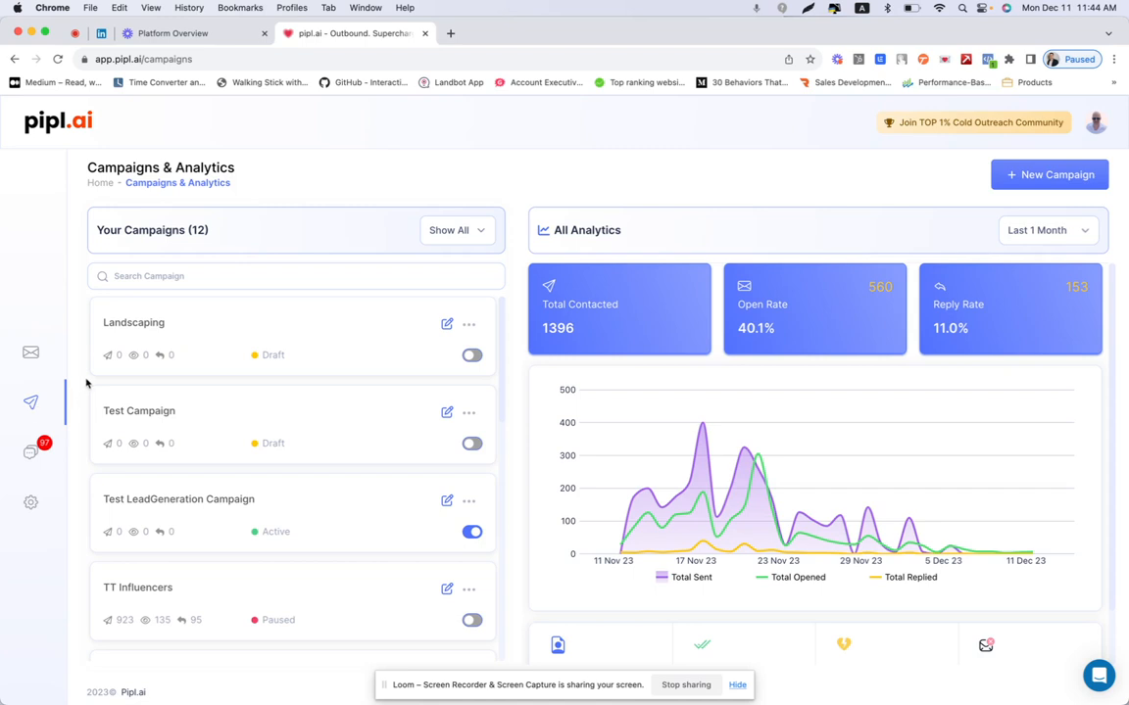
left_click(163, 35)
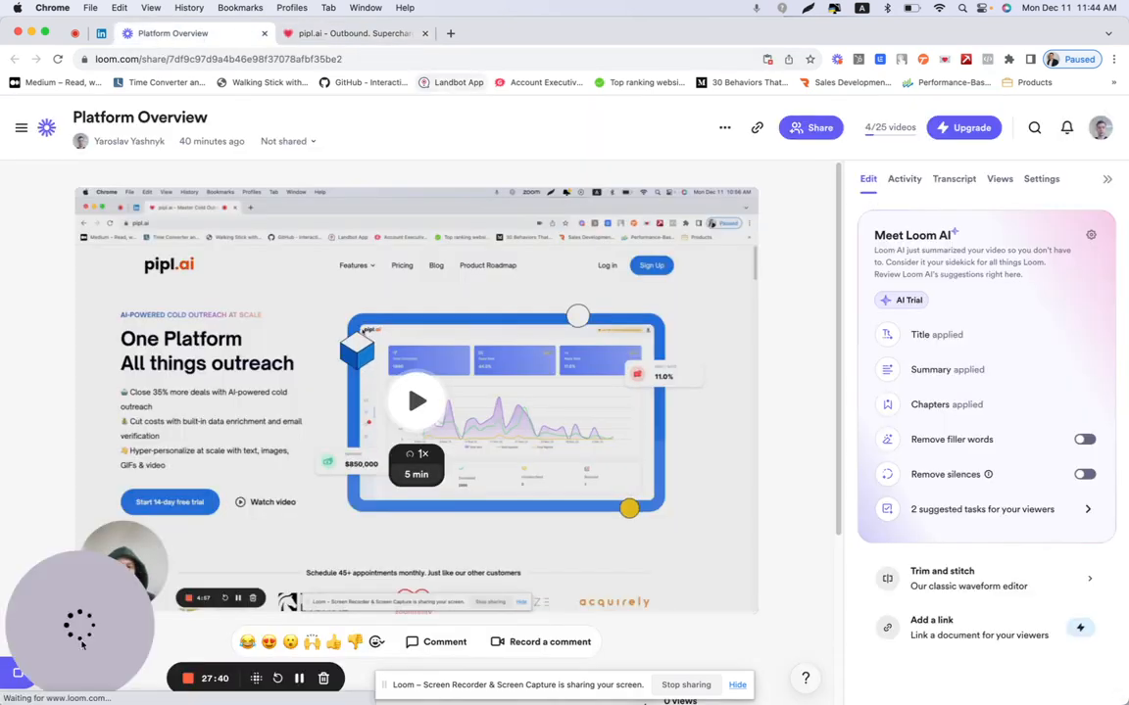